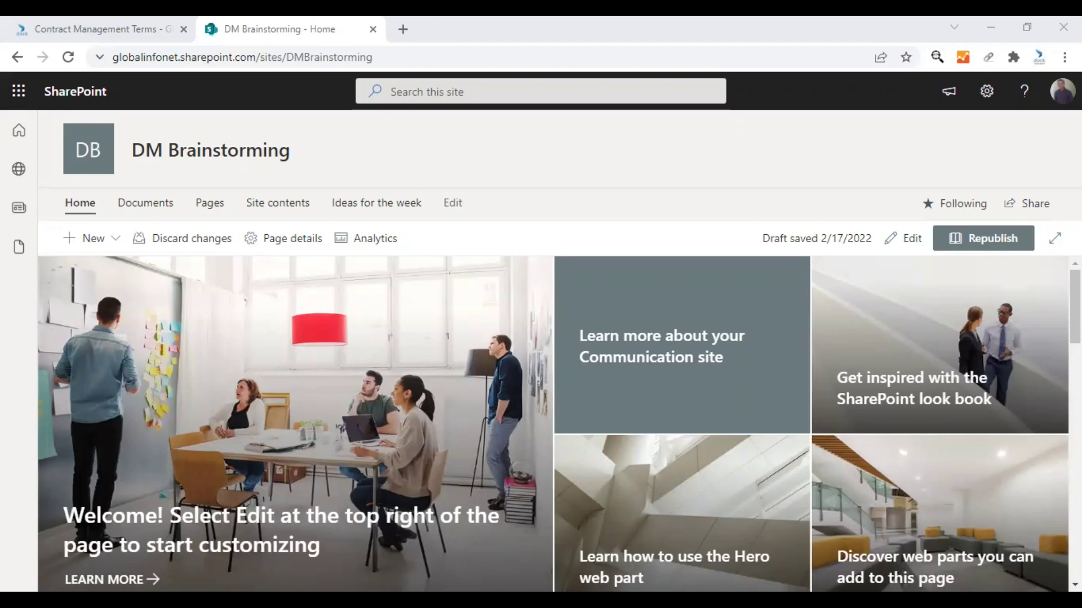
# Browse the Dock 365 contract management glossary in its Chrome tab
pyautogui.hotkey('ctrl', 'shift', 'Tab')
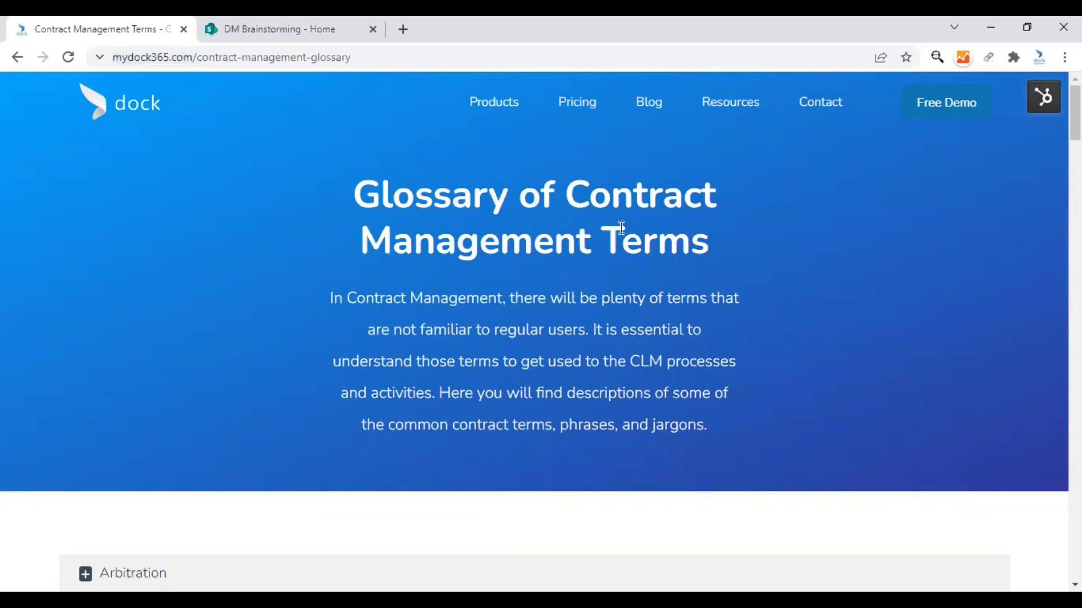
pyautogui.scroll(-3, 658, 316)
pyautogui.scroll(-1, 657, 316)
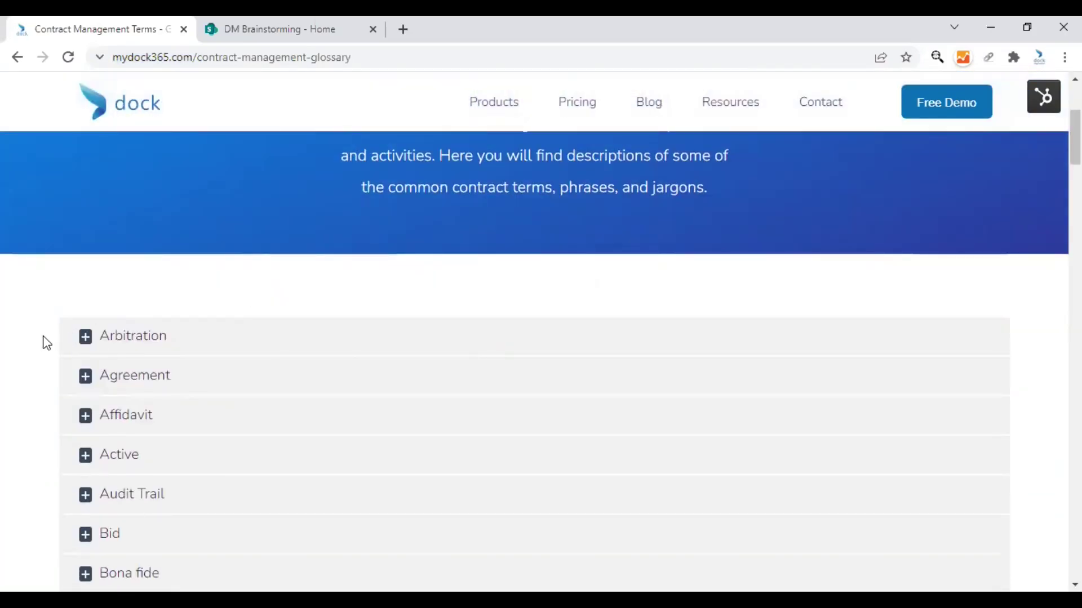
pyautogui.scroll(-1, 44, 341)
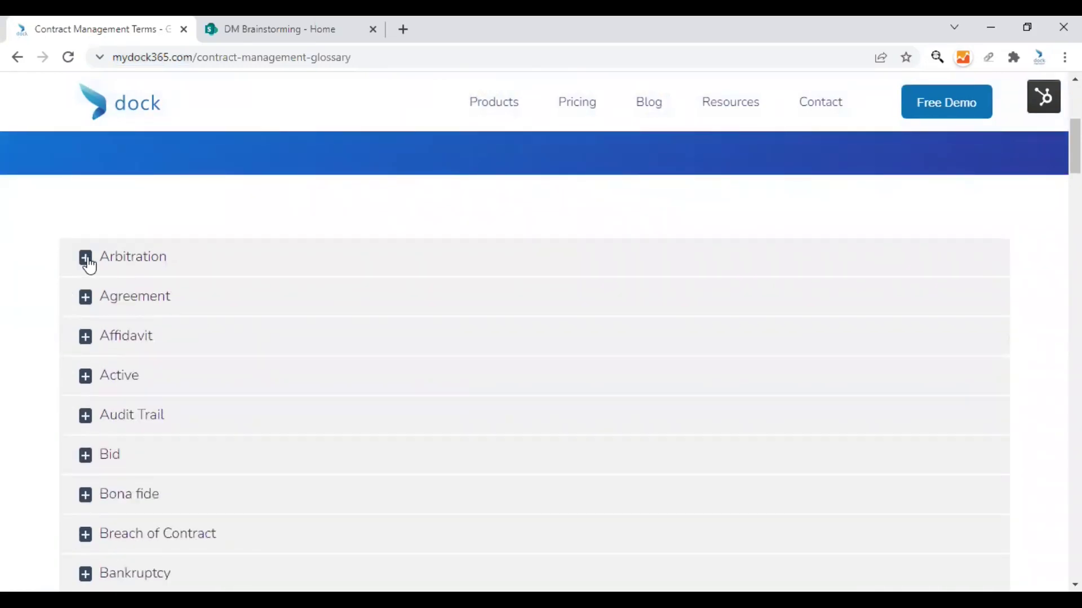
pyautogui.scroll(-15, 128, 335)
pyautogui.scroll(-20, 129, 325)
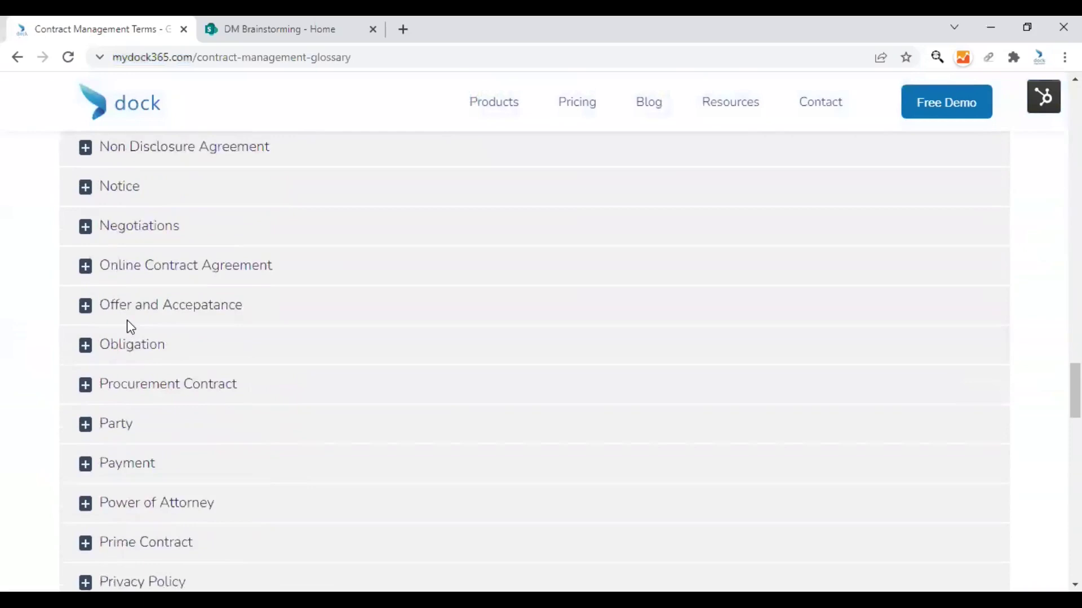
pyautogui.scroll(13, 129, 325)
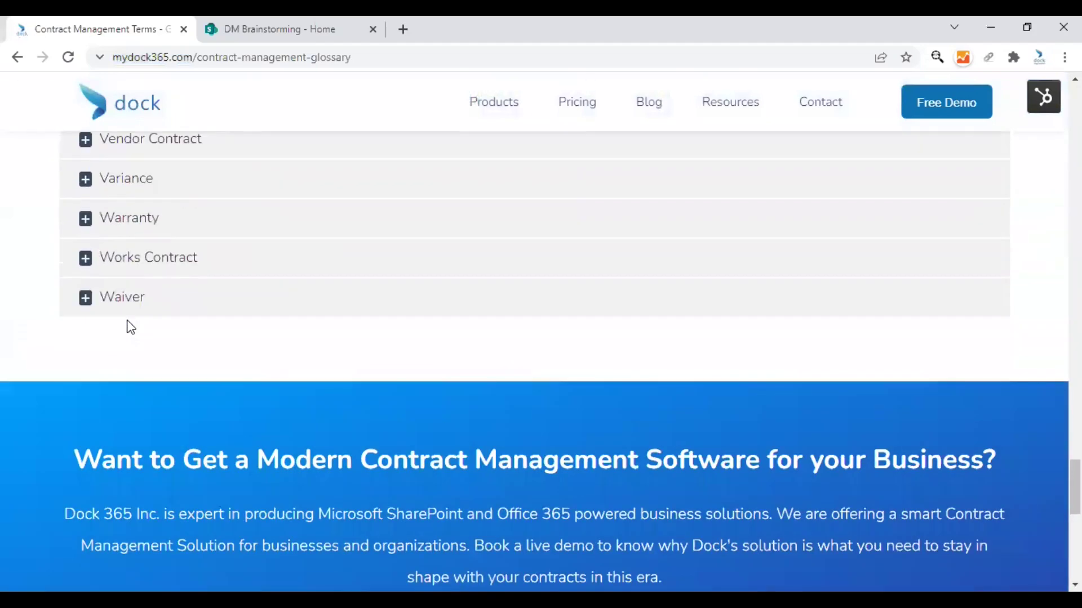
pyautogui.scroll(15, 122, 320)
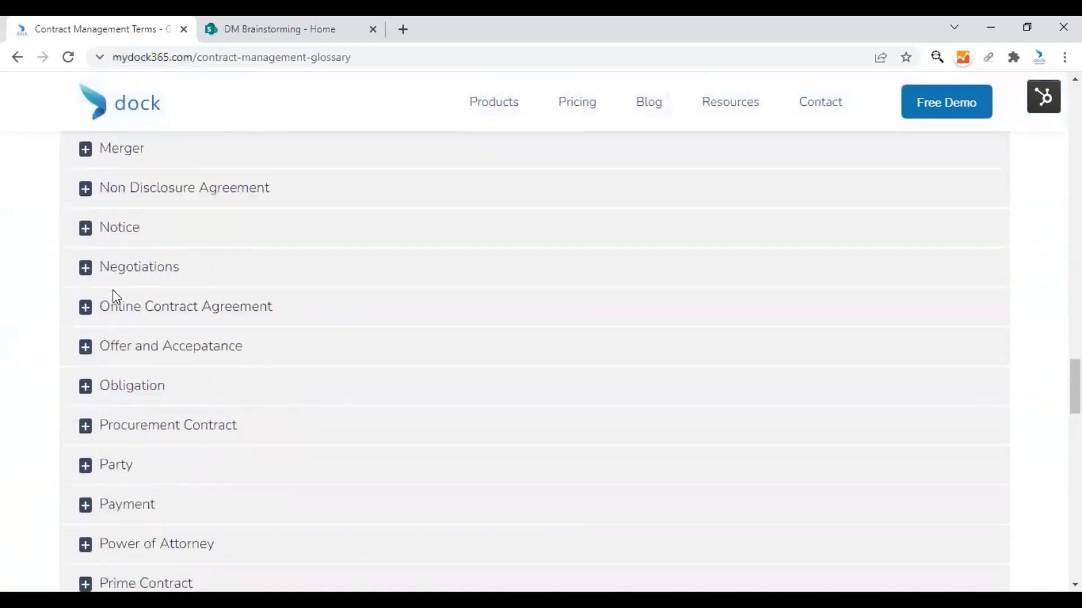
# Expand the International Contracts definition, then go back to the DM Brainstorming site
pyautogui.click(160, 236)
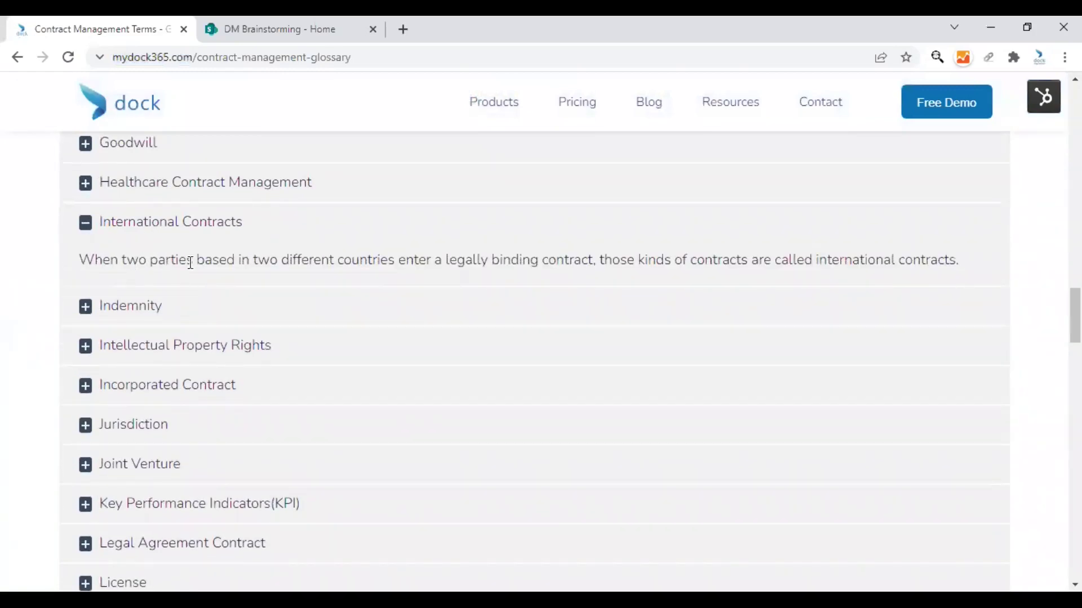
pyautogui.scroll(14, 204, 268)
pyautogui.scroll(15, 204, 268)
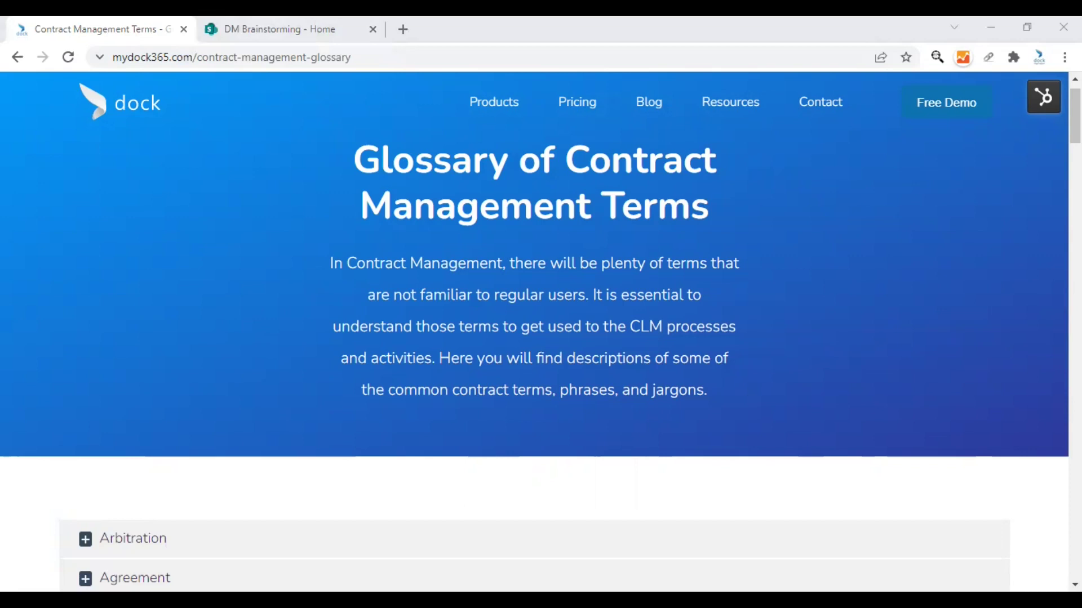
pyautogui.click(272, 17)
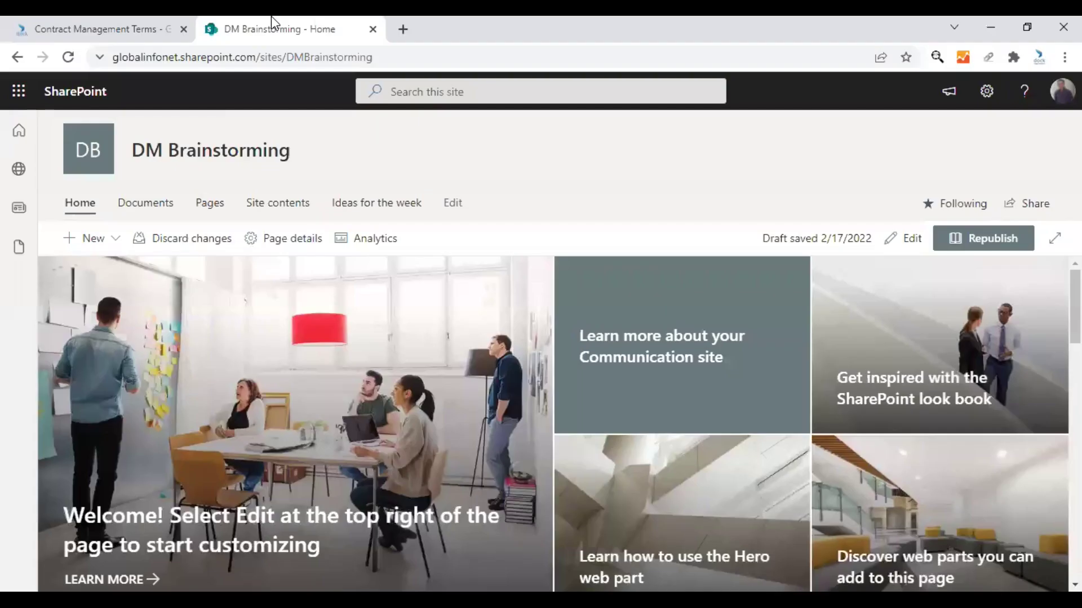
# Create a Blank-template site page via New > Page and title it 'List of terms'
pyautogui.click(86, 245)
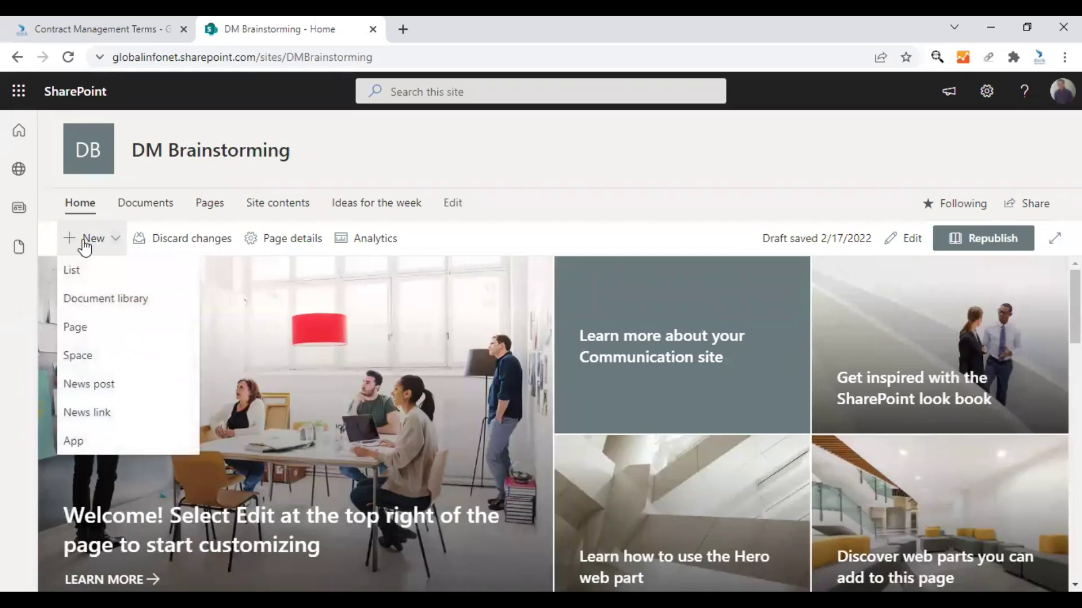
pyautogui.click(83, 329)
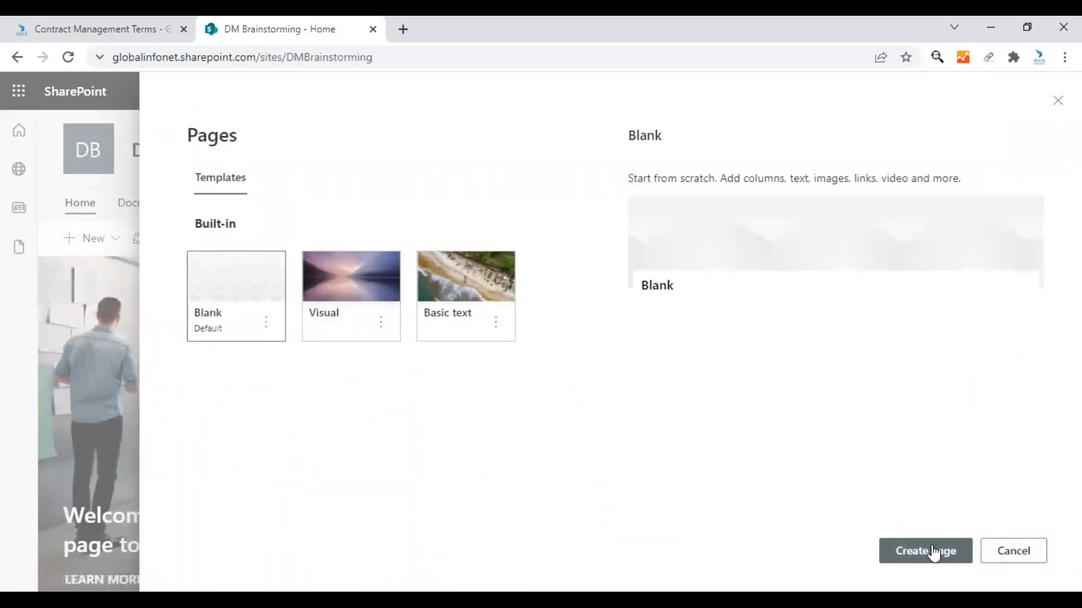
pyautogui.click(924, 554)
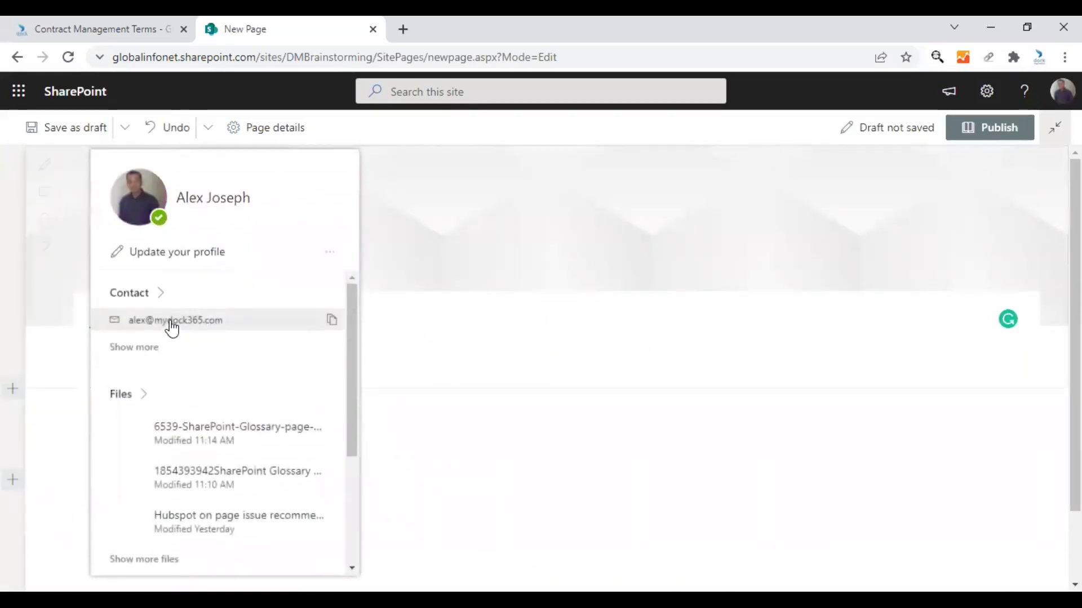
pyautogui.write('List of terms')
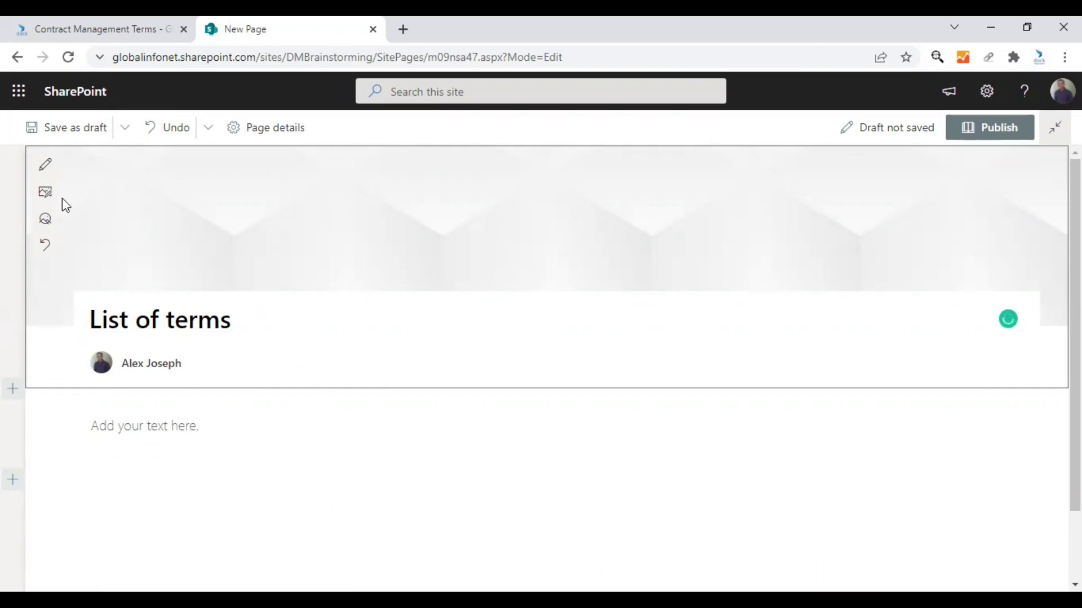
# Upload the SharePoint Glossary page banner from Downloads as the header image and nudge its focal point
pyautogui.click(46, 193)
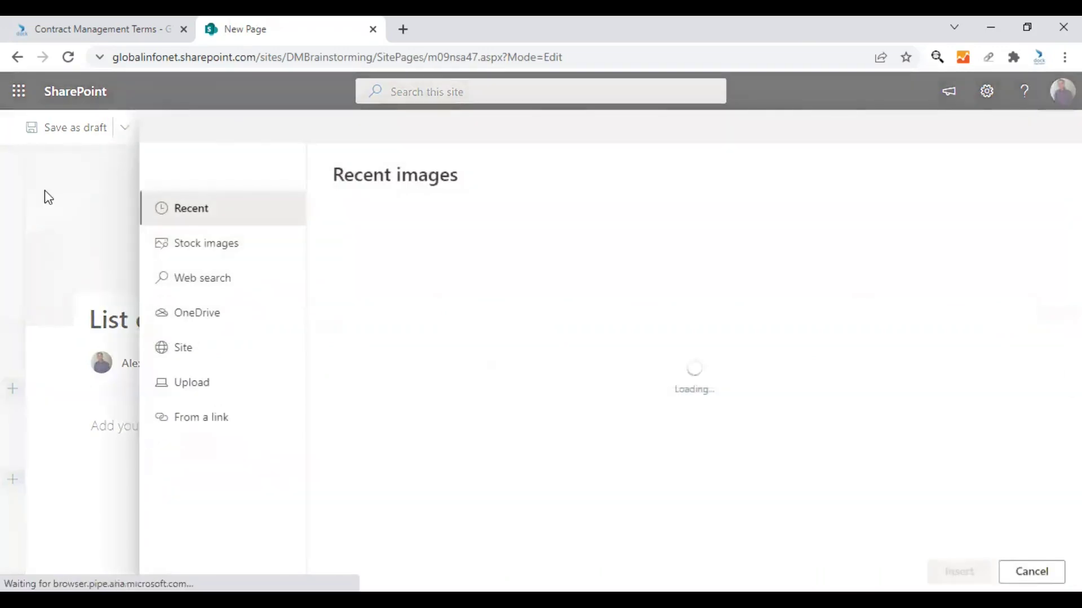
pyautogui.click(194, 384)
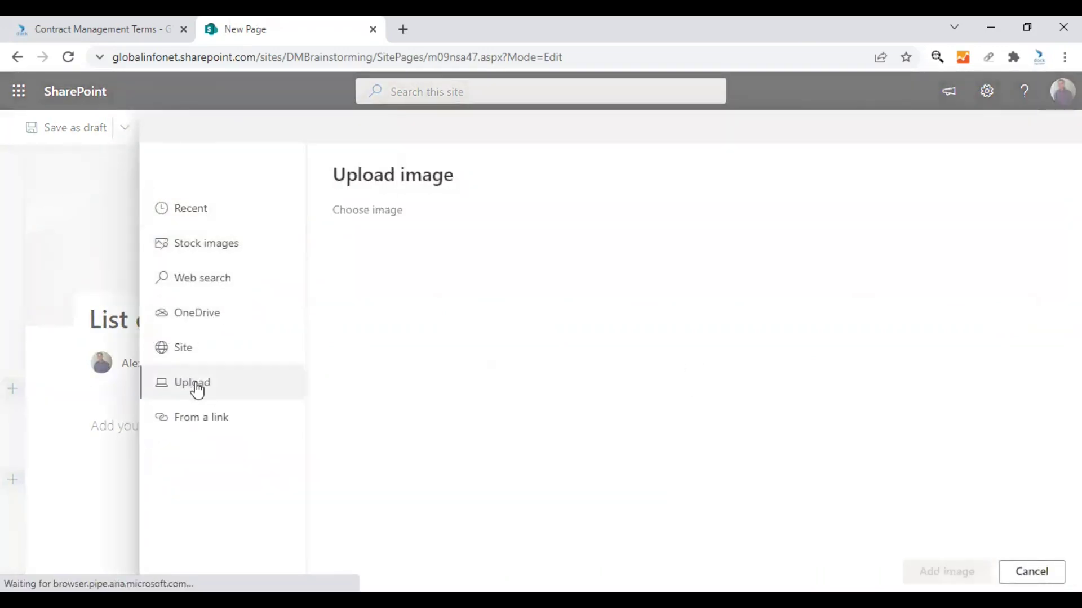
pyautogui.click(316, 162)
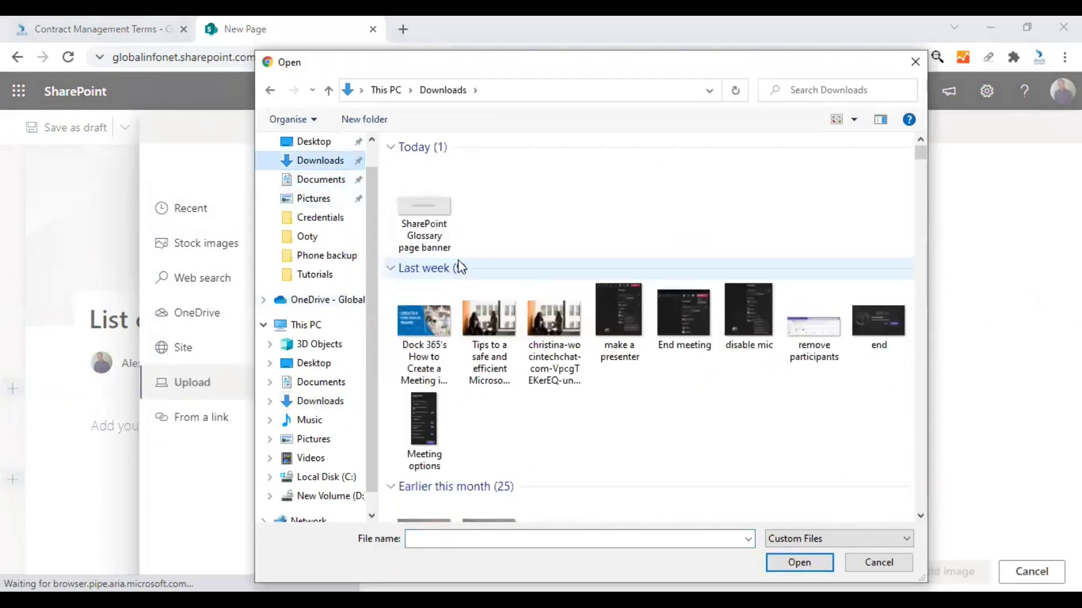
pyautogui.click(425, 216)
pyautogui.click(799, 562)
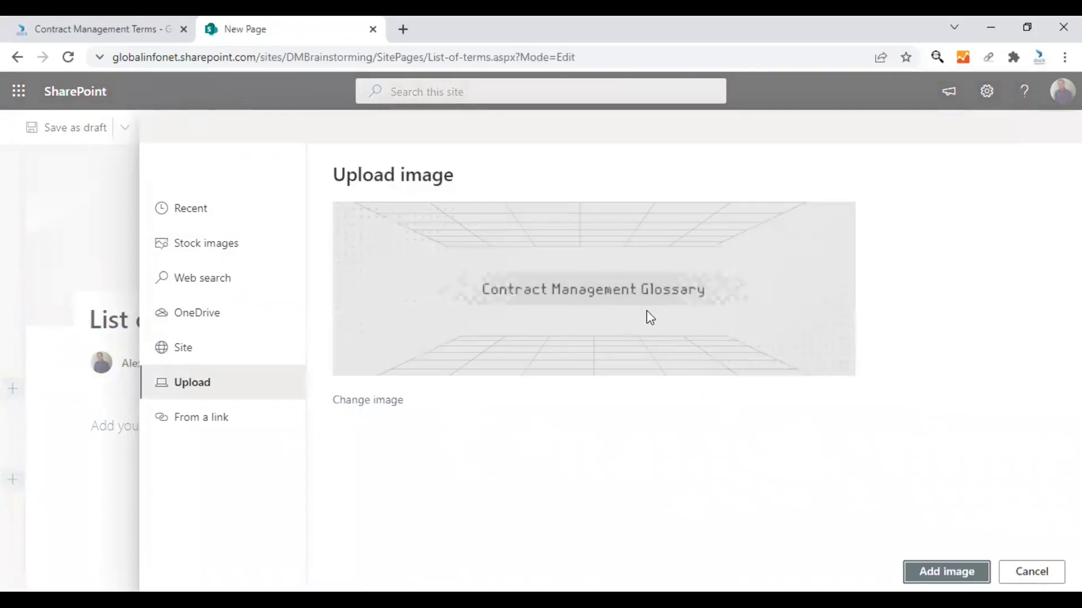
pyautogui.click(946, 571)
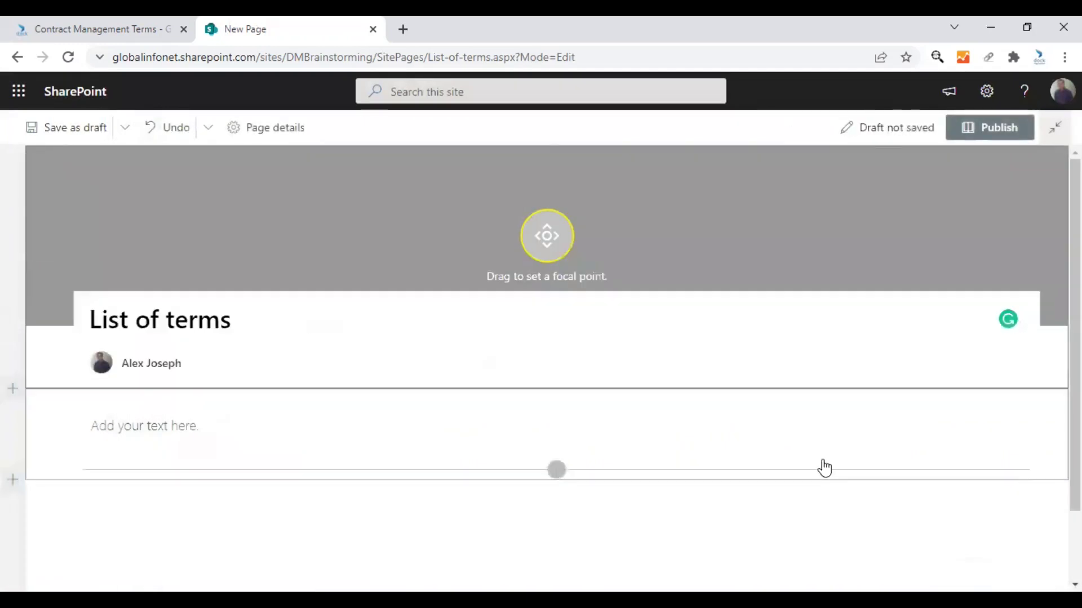
pyautogui.moveTo(596, 241)
pyautogui.mouseDown()
pyautogui.moveTo(600, 254)
pyautogui.moveTo(589, 255)
pyautogui.mouseUp()
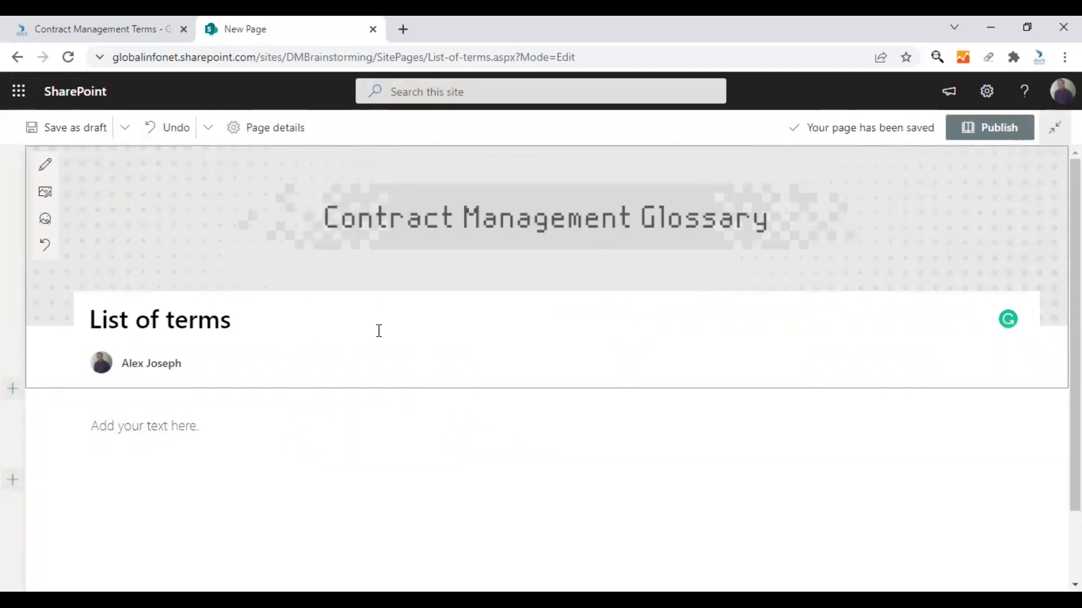
# Type the bar-separated letter index 'A | B | …' into the page's first text area
pyautogui.scroll(-1, 377, 330)
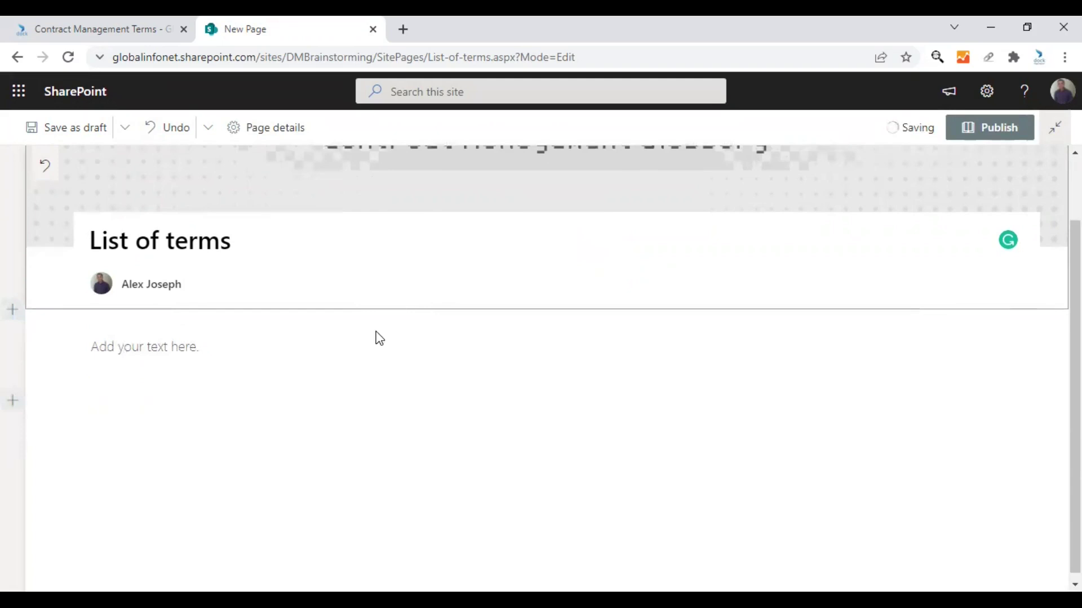
pyautogui.click(212, 353)
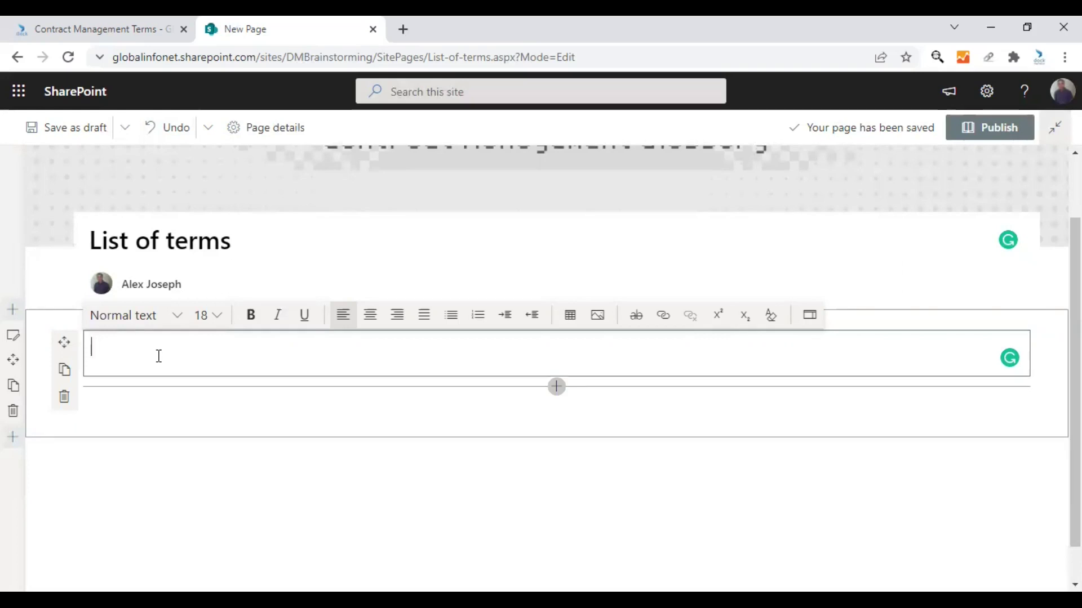
pyautogui.write('A')
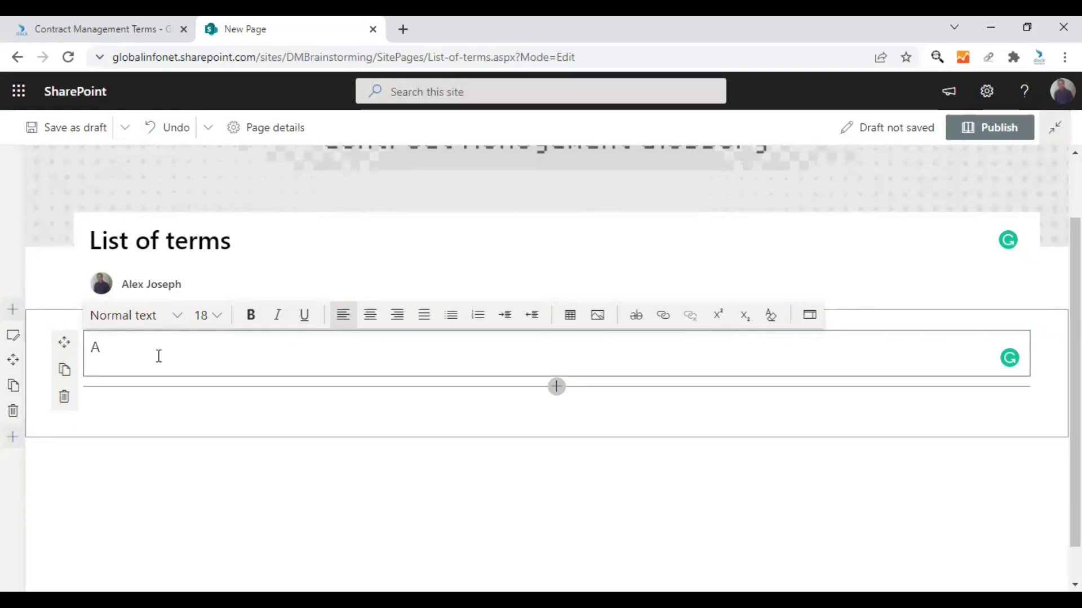
pyautogui.write(' \\')
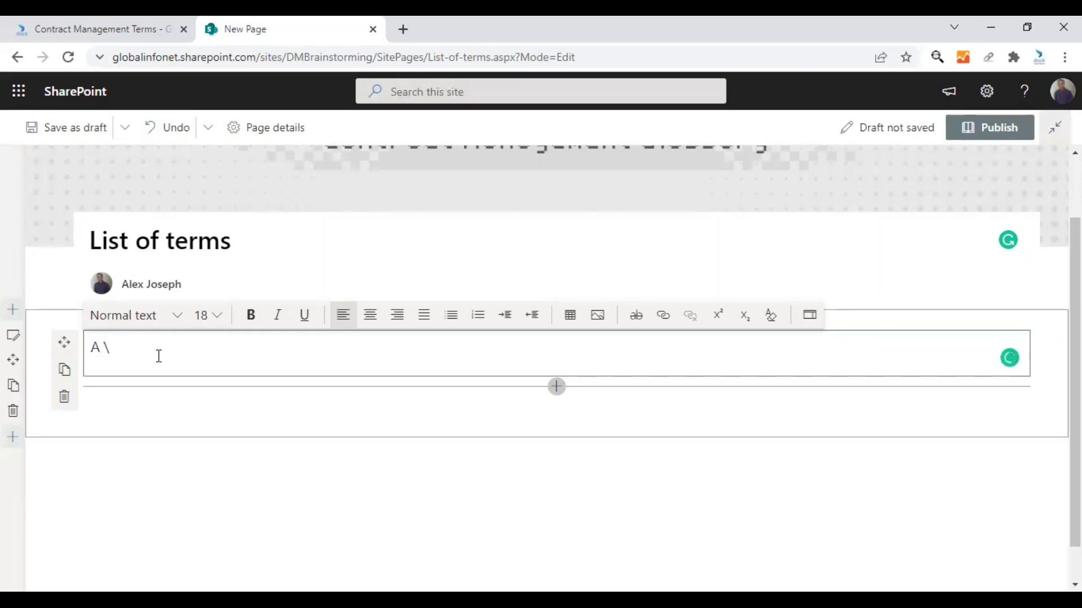
pyautogui.press('BackSpace')
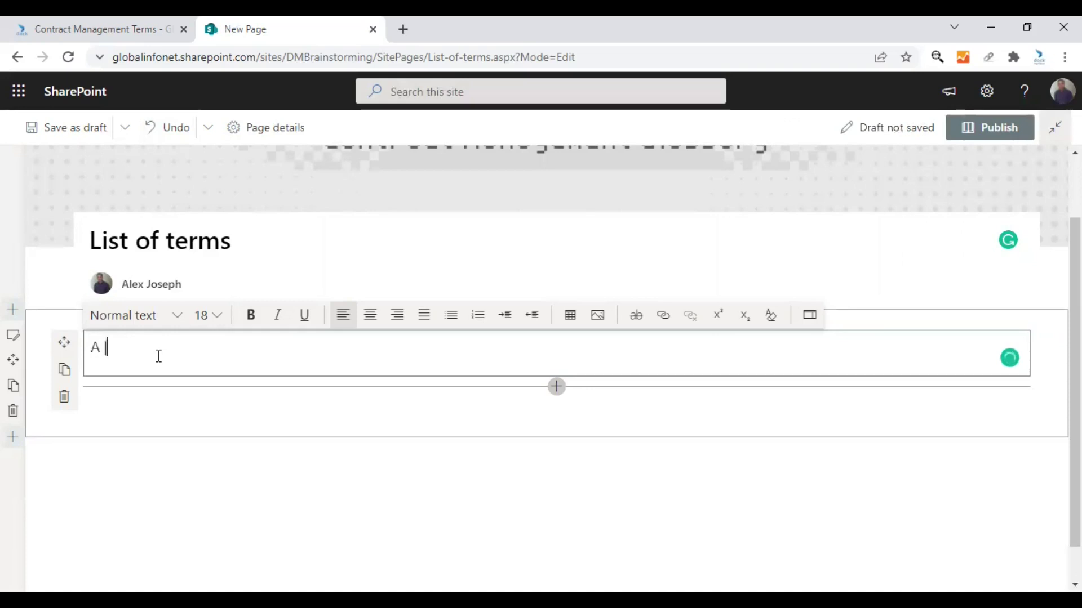
pyautogui.write('| B |')
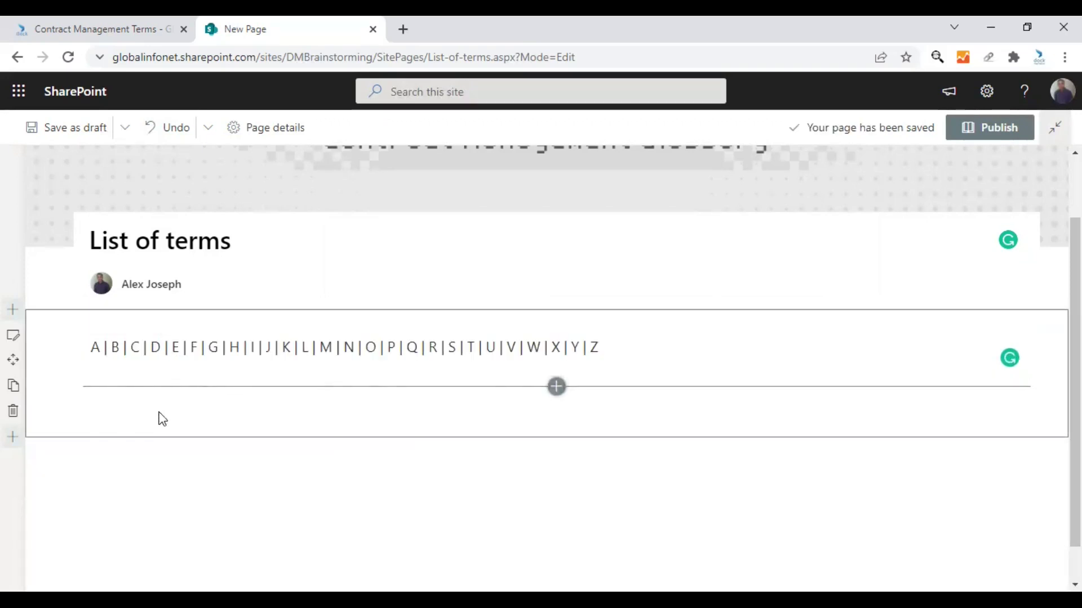
# Insert a Text web part directly below the A–Z index
pyautogui.moveTo(531, 388)
pyautogui.click(556, 389)
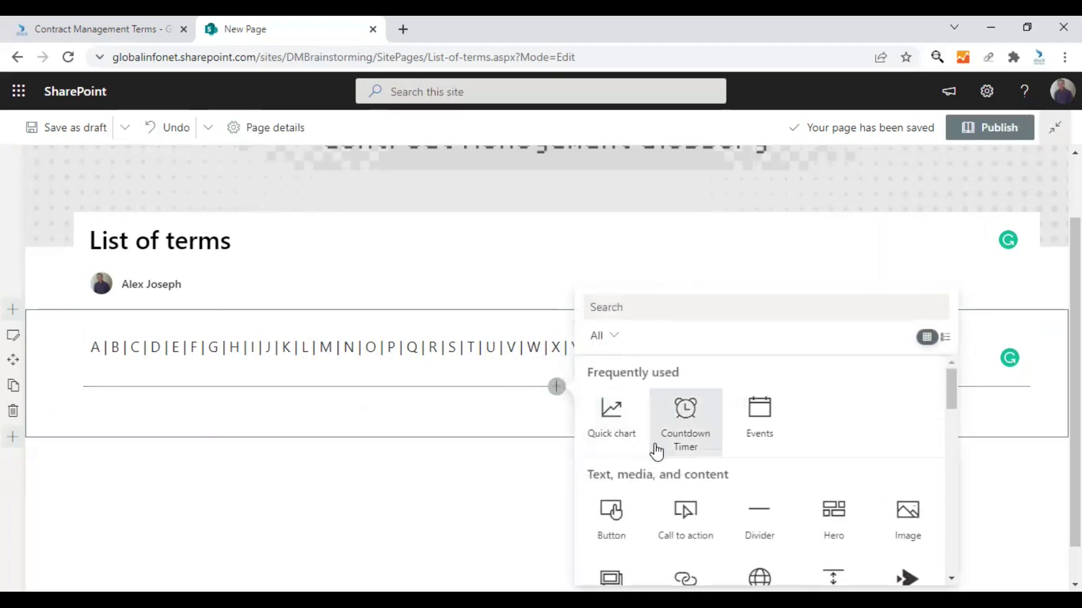
pyautogui.click(545, 400)
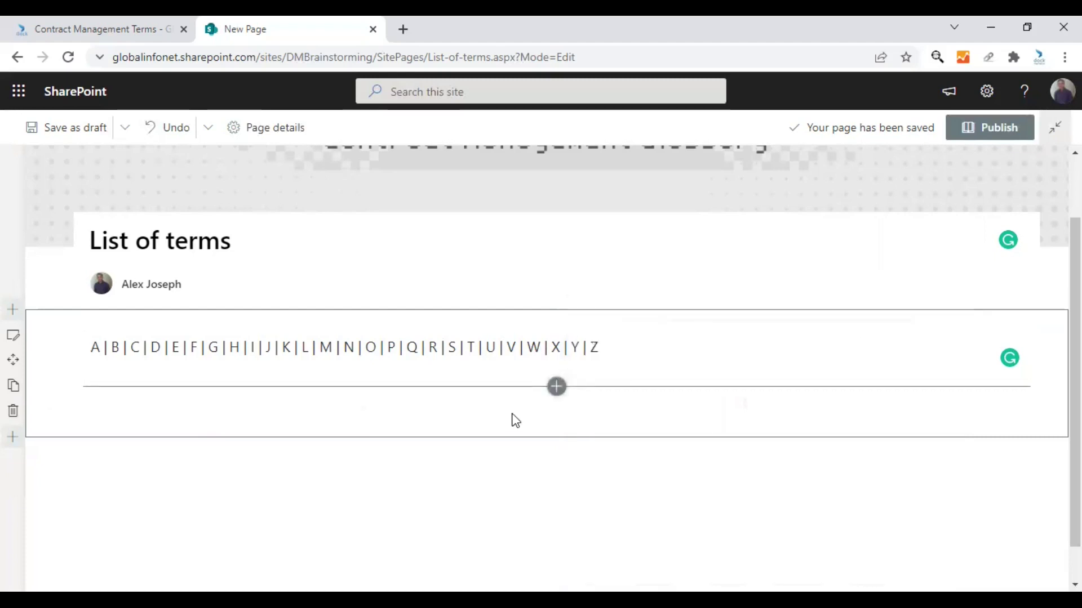
pyautogui.scroll(1, 535, 415)
pyautogui.scroll(-1, 550, 411)
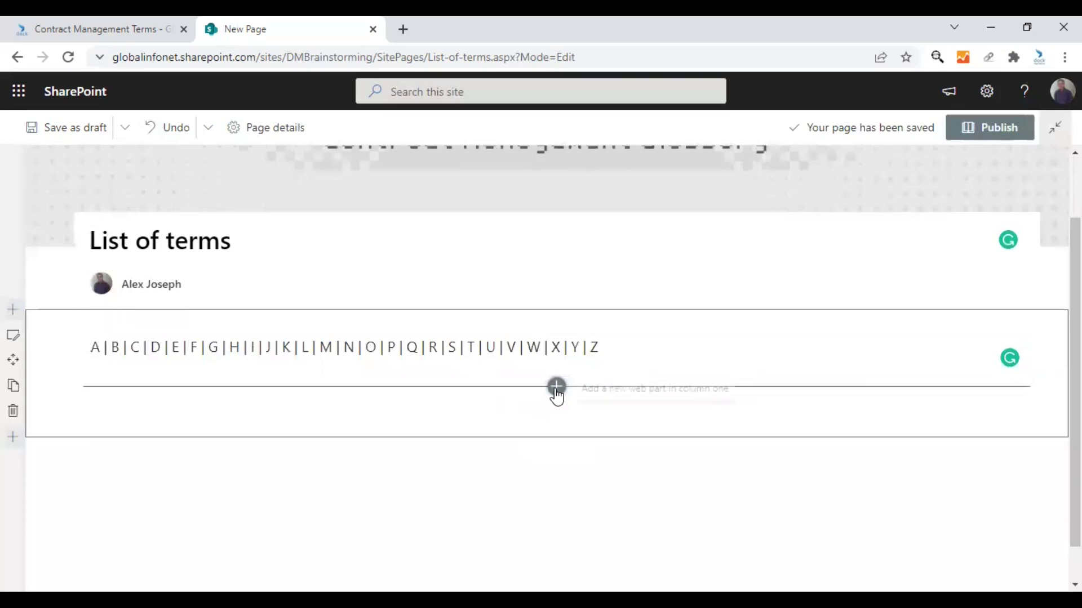
pyautogui.click(557, 394)
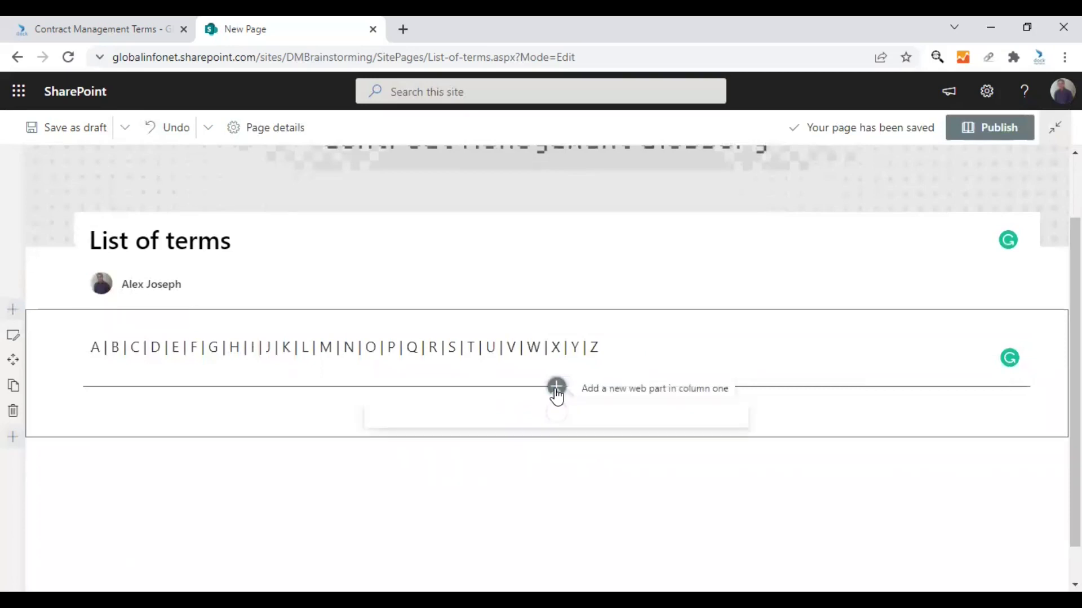
pyautogui.scroll(-1, 691, 484)
pyautogui.scroll(-1, 692, 490)
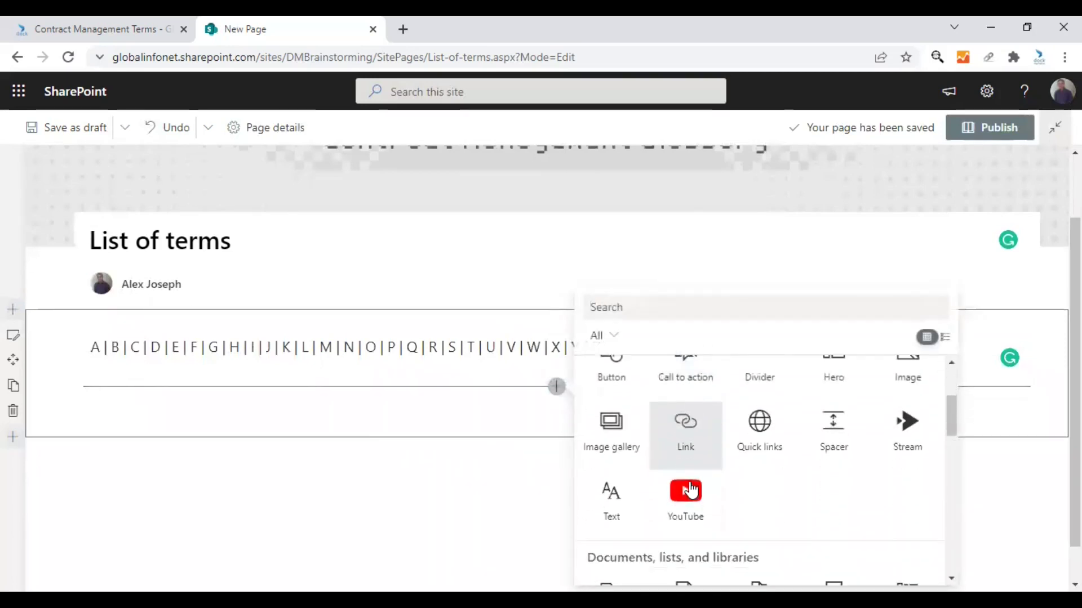
pyautogui.click(612, 501)
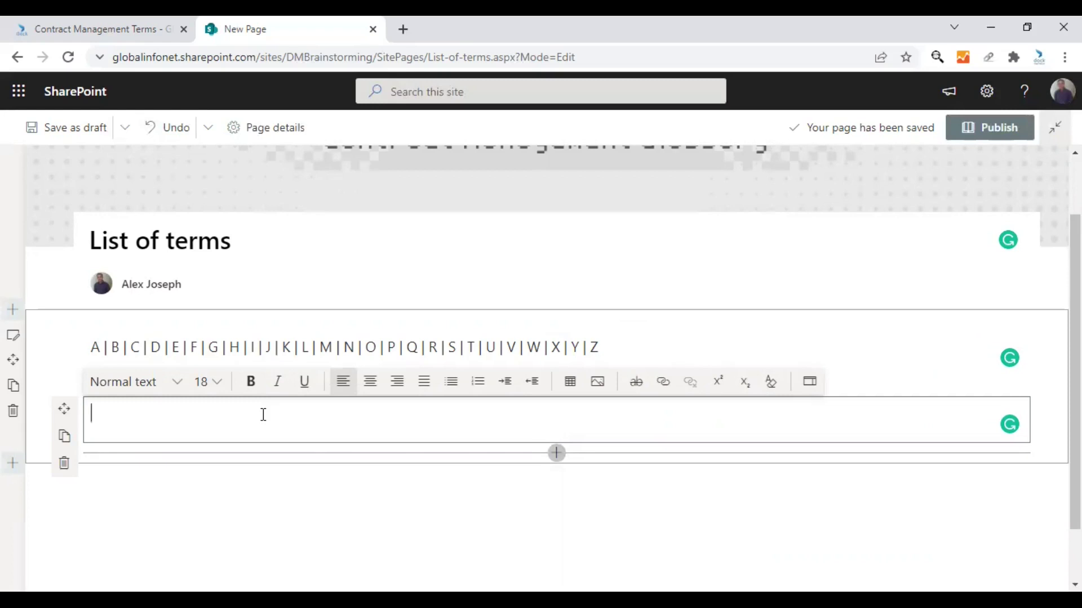
# Type the heading A and paste the glossary entries, starting with Acceptance, beneath it
pyautogui.write('A')
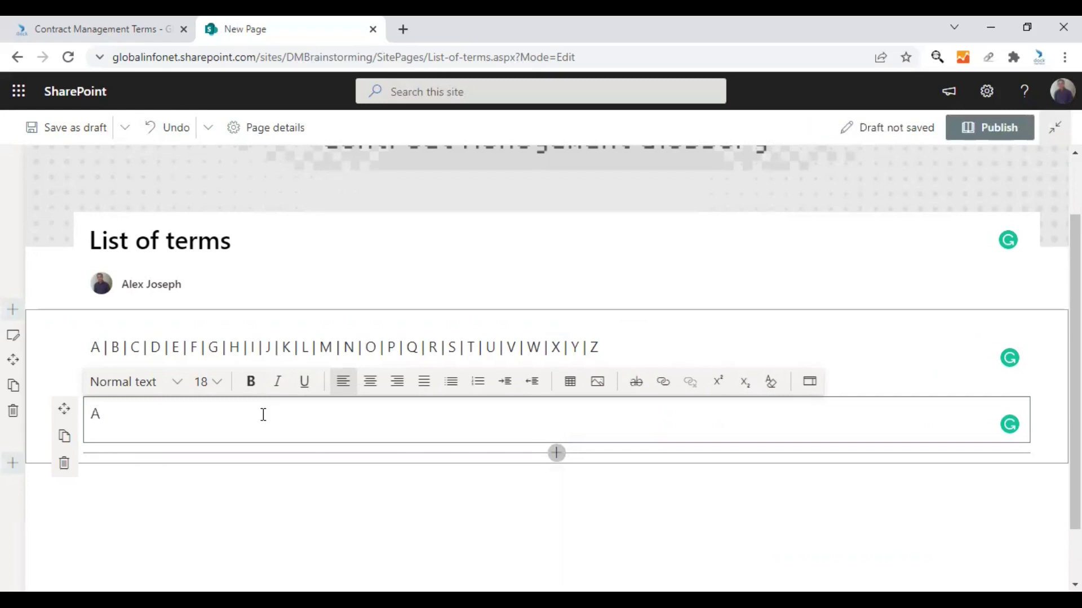
pyautogui.press('Return')
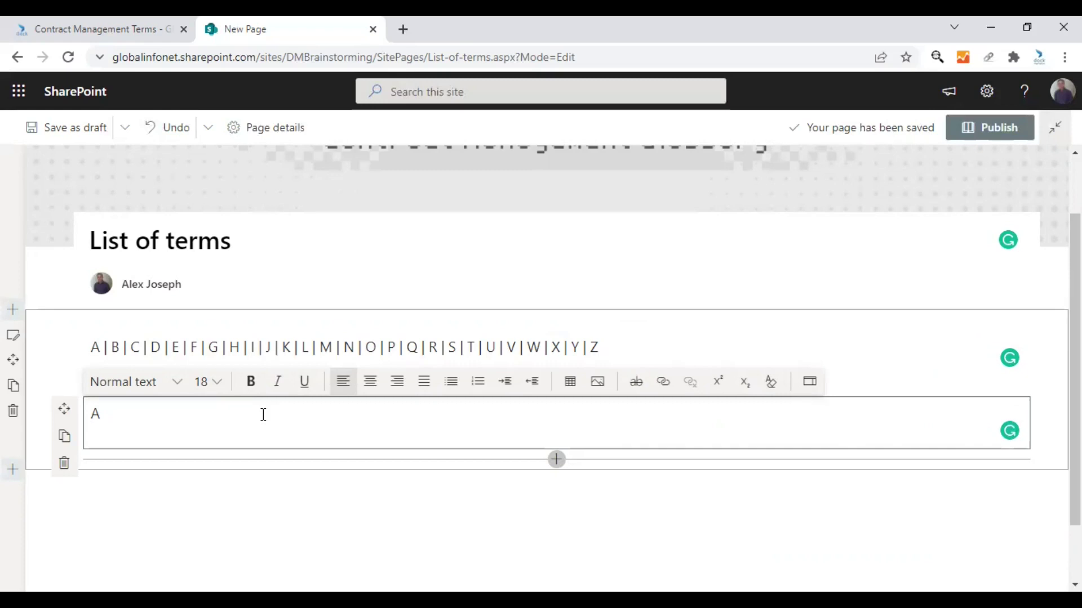
pyautogui.write('Acceptance When you accept an offer, it must be an unconditional and unequivocal acceptance of the exact terms of the offer. If not, it becomes a counteroffer.')
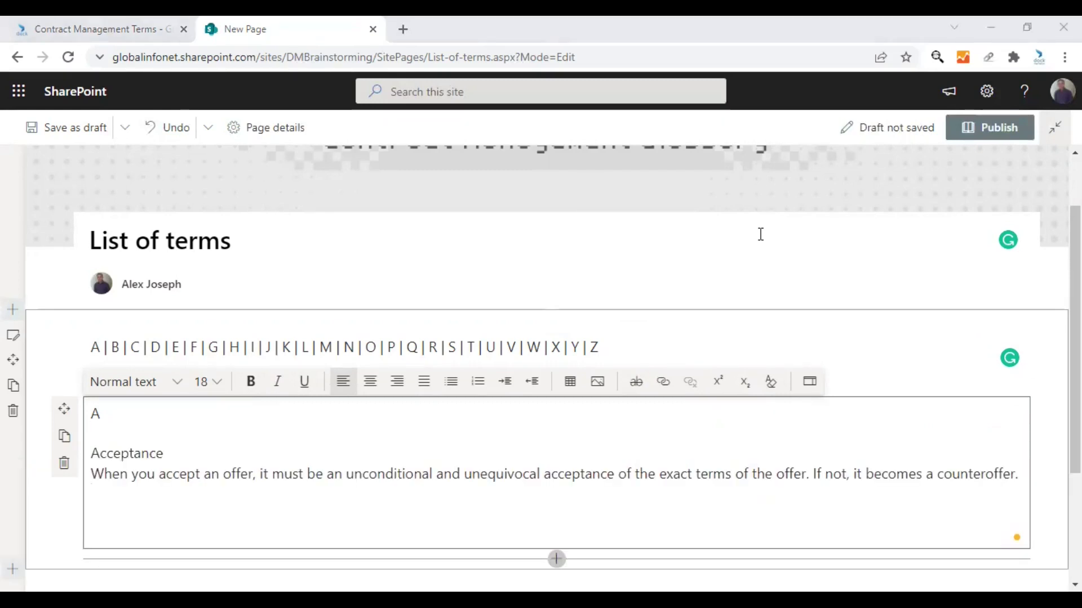
pyautogui.hotkey('ctrl', 'v')
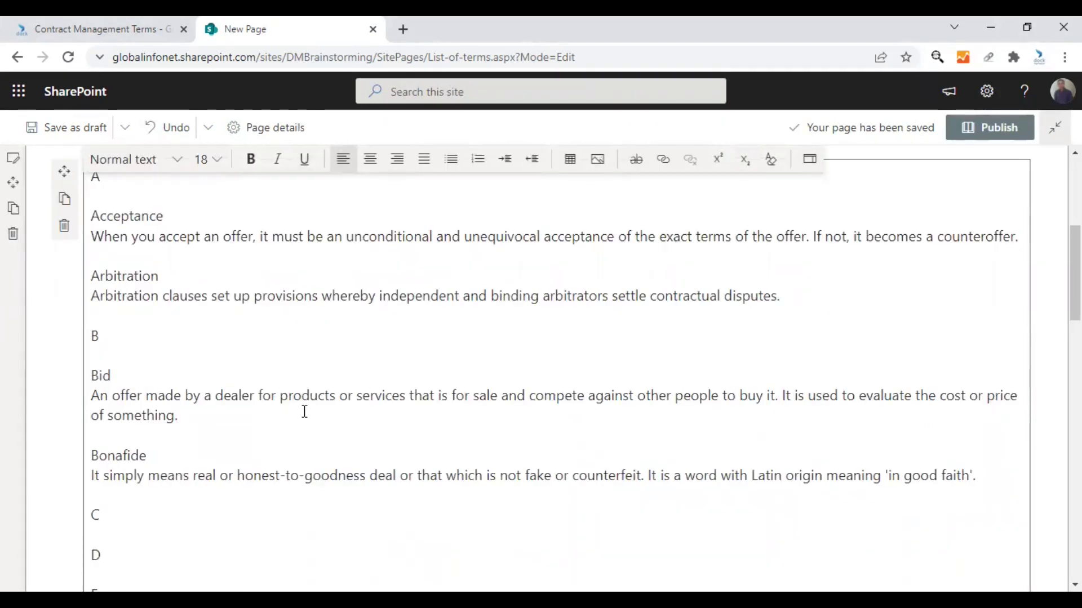
pyautogui.scroll(2, 288, 399)
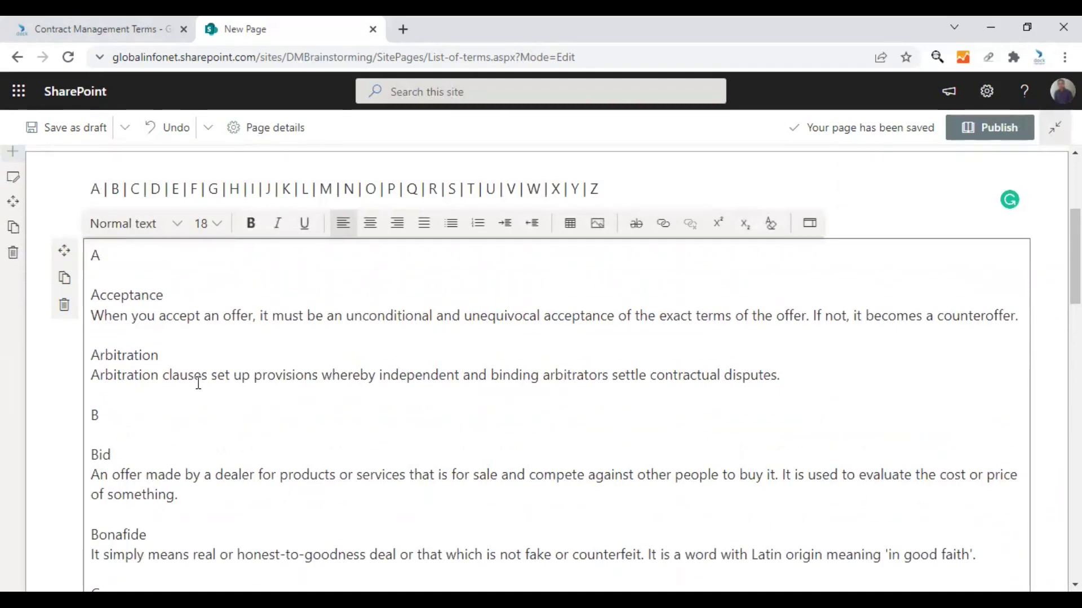
pyautogui.scroll(-6, 198, 382)
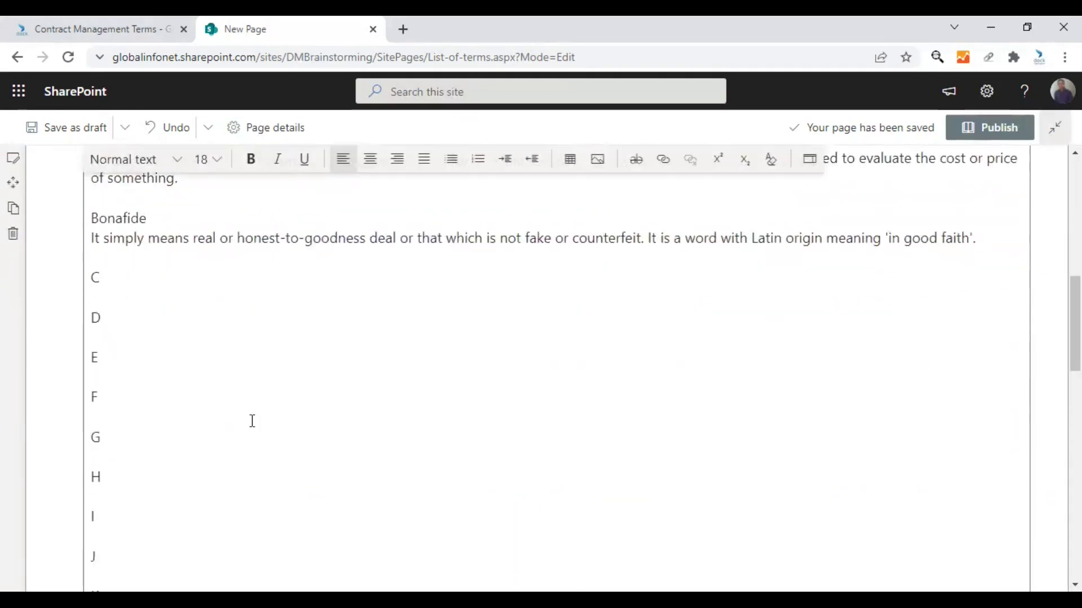
pyautogui.scroll(-4, 252, 419)
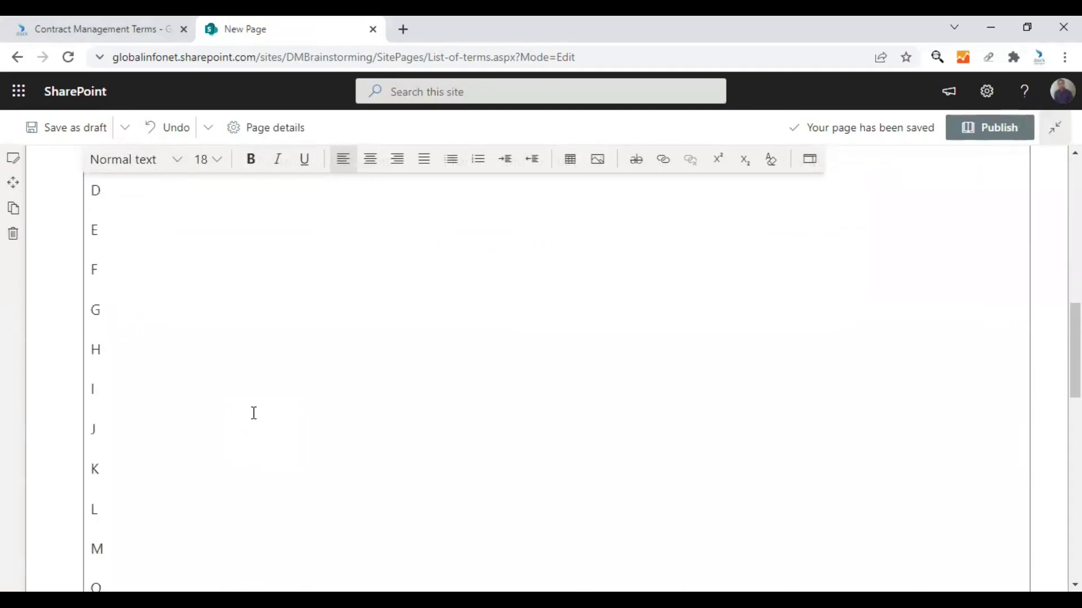
pyautogui.scroll(-3, 255, 414)
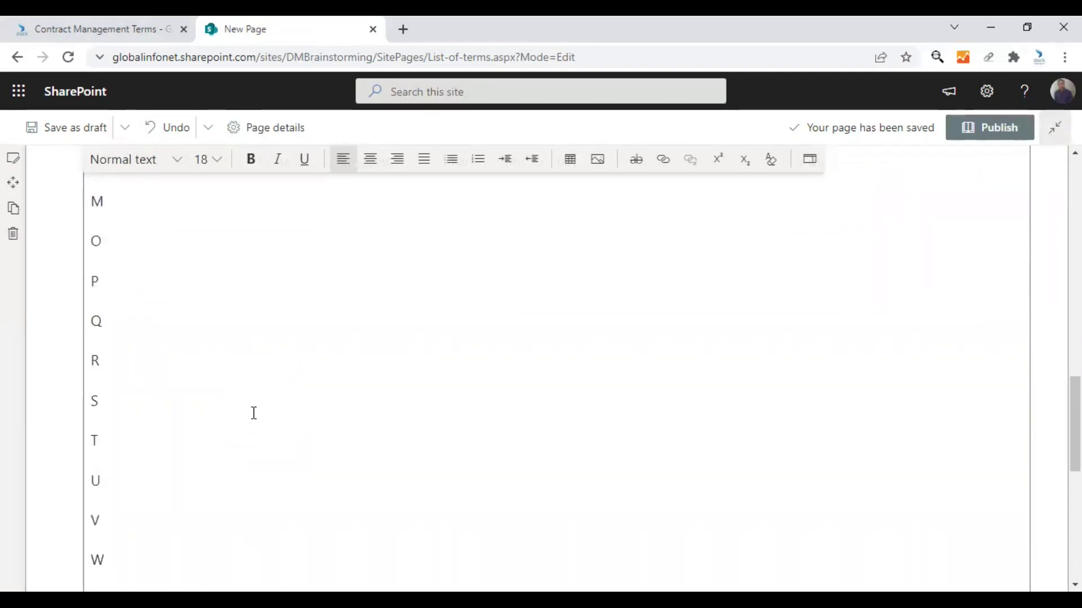
pyautogui.scroll(-4, 254, 414)
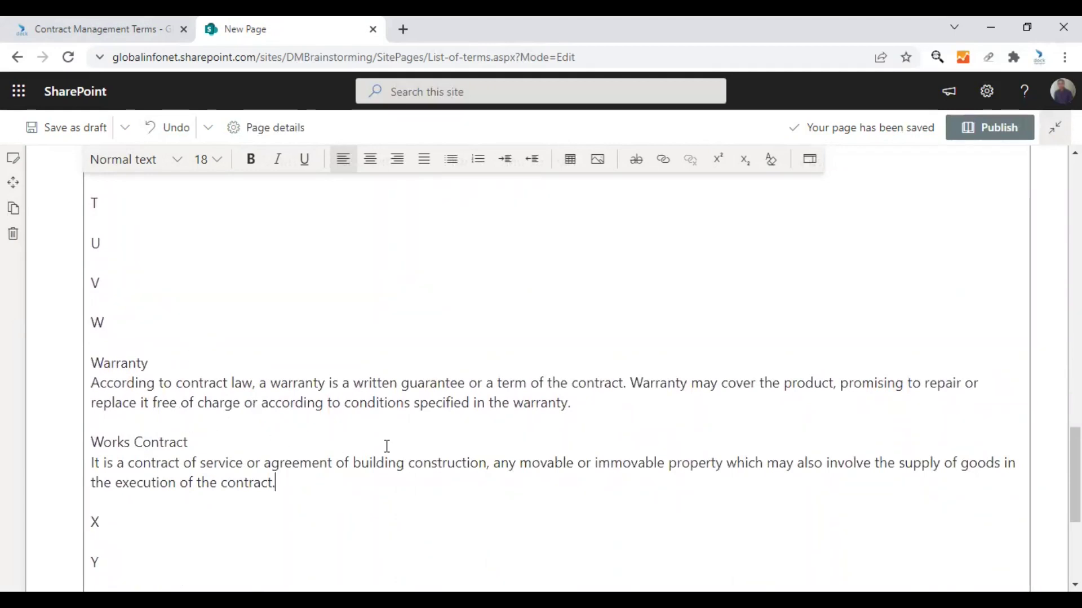
pyautogui.scroll(10, 387, 444)
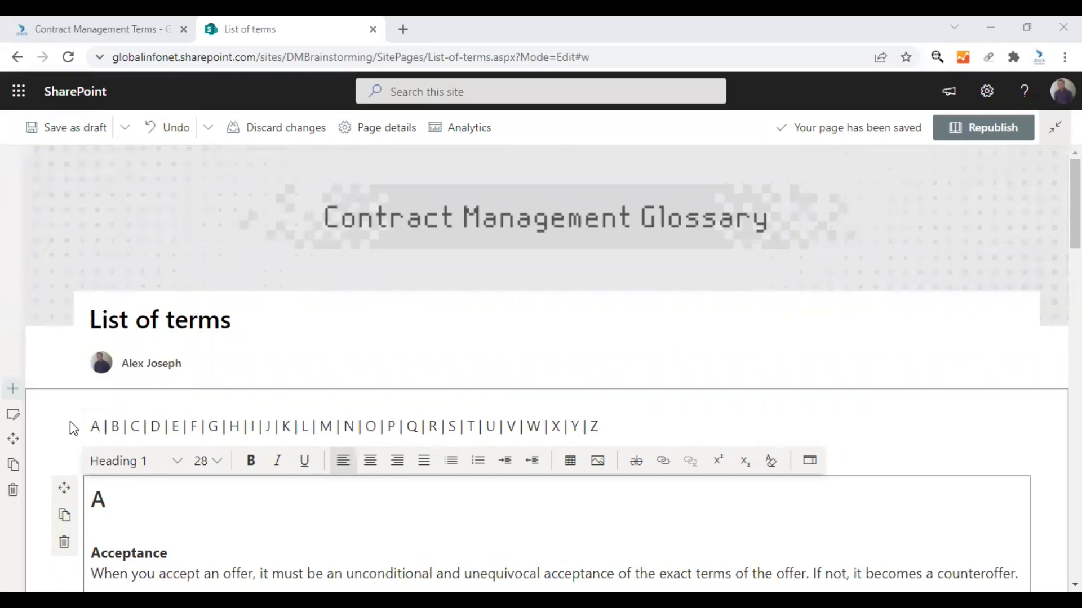
pyautogui.scroll(-1, 67, 417)
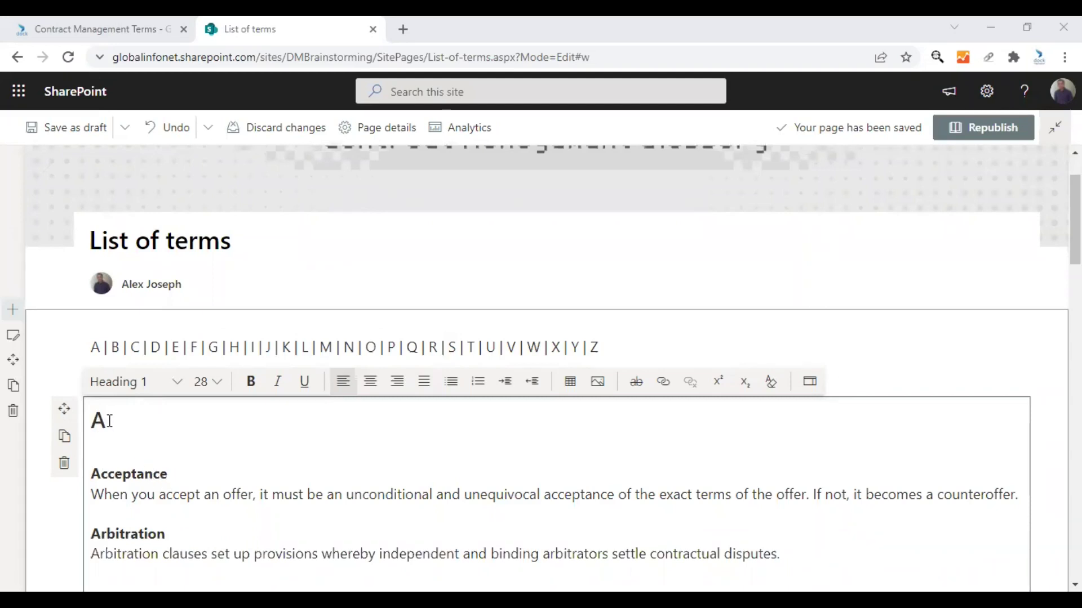
pyautogui.doubleClick(110, 422)
pyautogui.click(149, 422)
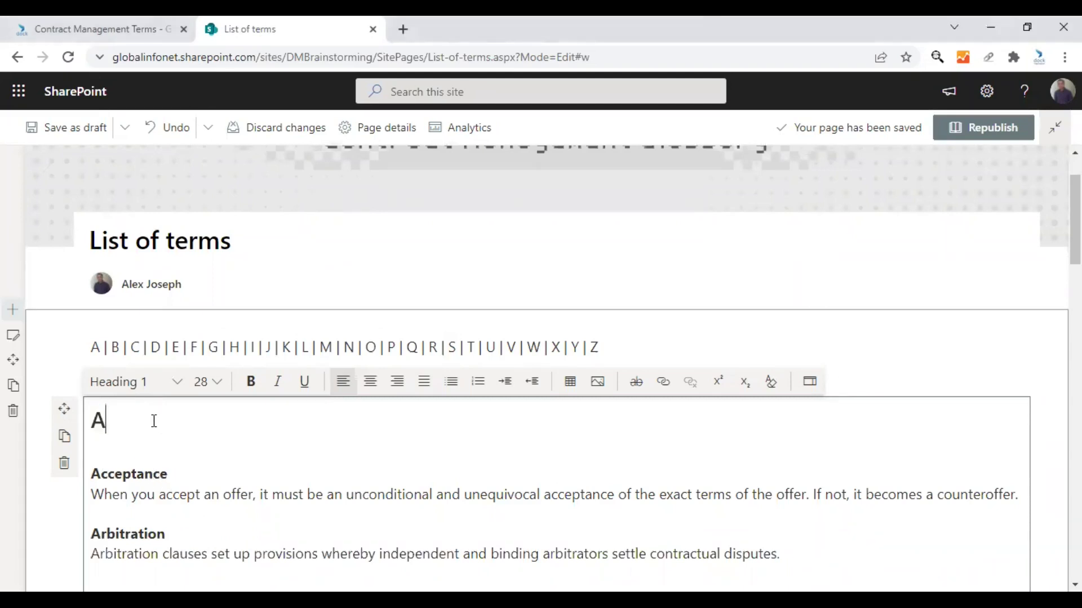
pyautogui.doubleClick(98, 423)
pyautogui.moveTo(171, 473)
pyautogui.mouseDown()
pyautogui.moveTo(91, 474)
pyautogui.moveTo(168, 474)
pyautogui.mouseUp()
pyautogui.click(160, 497)
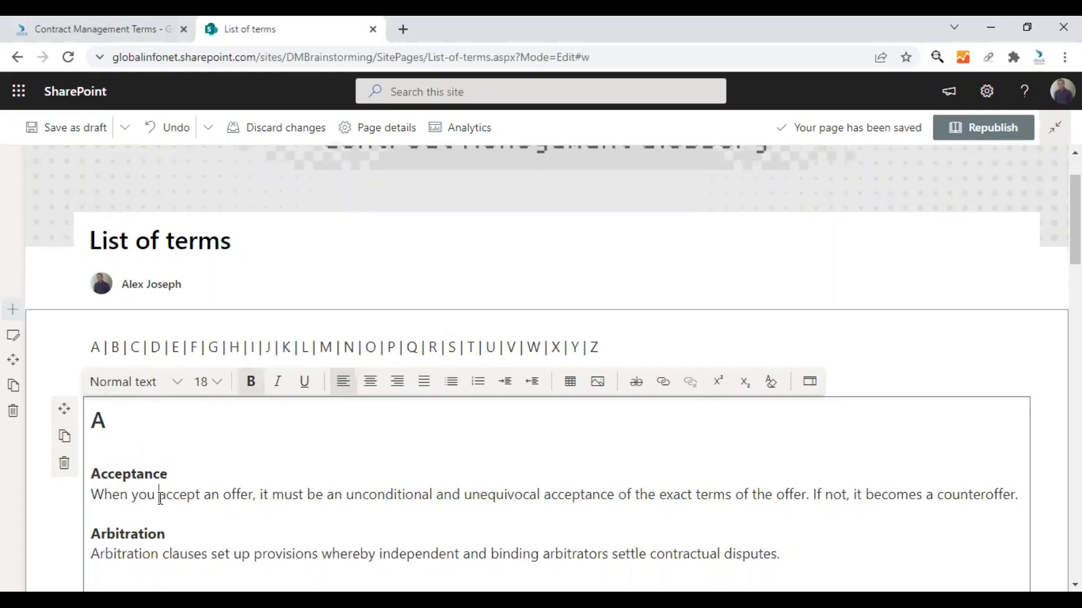
pyautogui.scroll(-2, 263, 496)
pyautogui.scroll(-4, 147, 457)
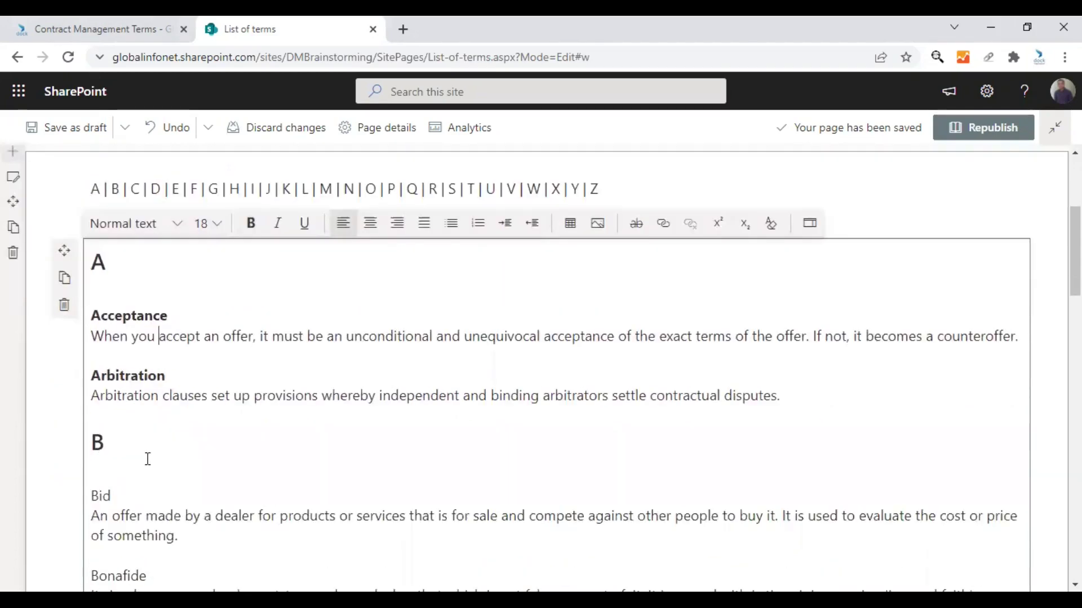
pyautogui.scroll(-4, 181, 457)
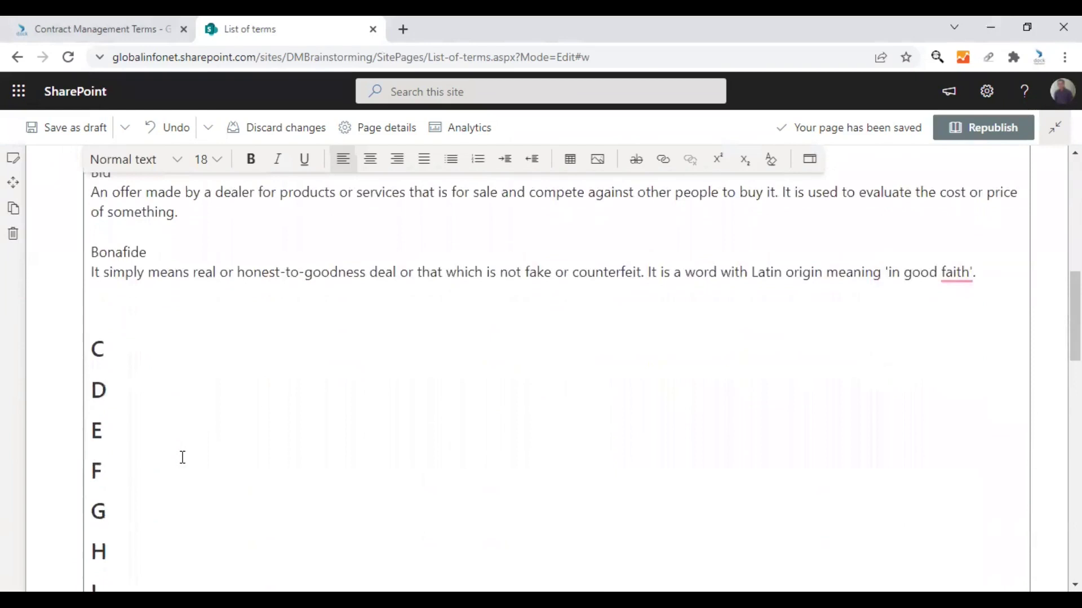
pyautogui.scroll(7, 177, 324)
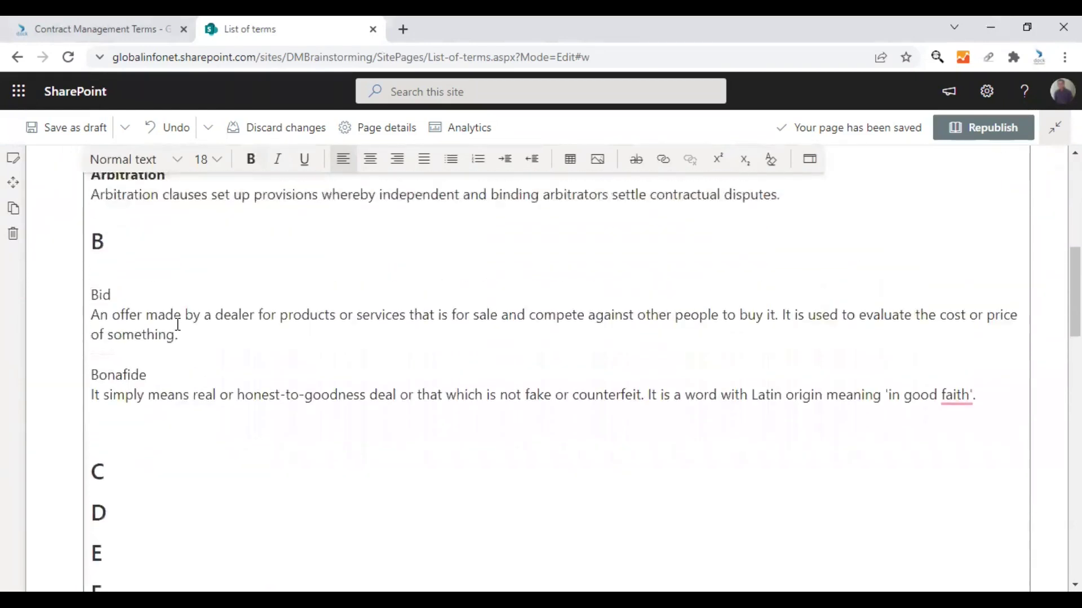
pyautogui.scroll(-7, 177, 324)
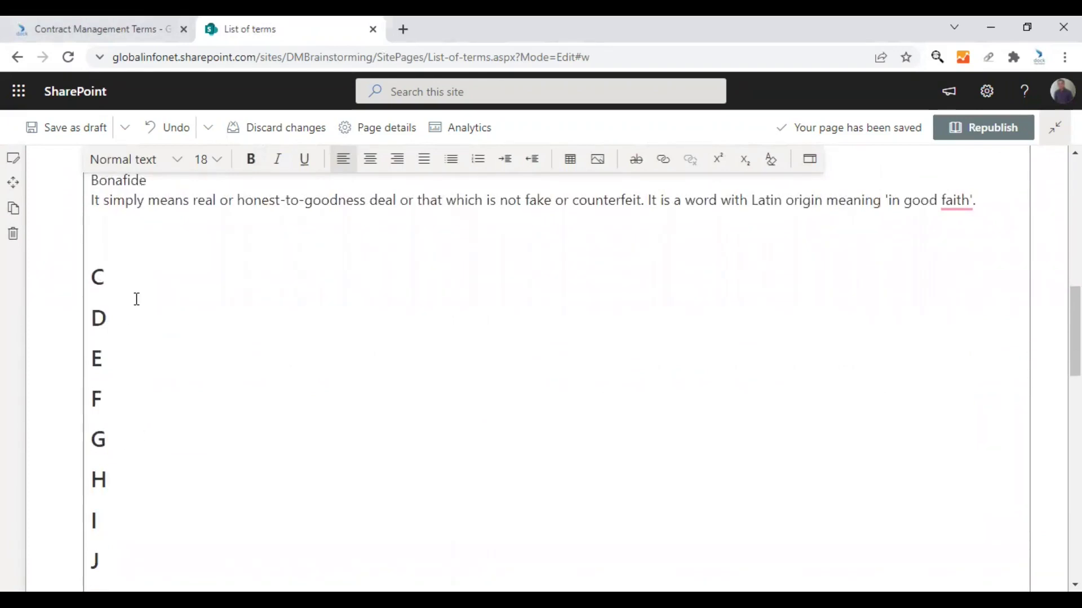
pyautogui.scroll(-1, 111, 490)
pyautogui.scroll(-10, 111, 490)
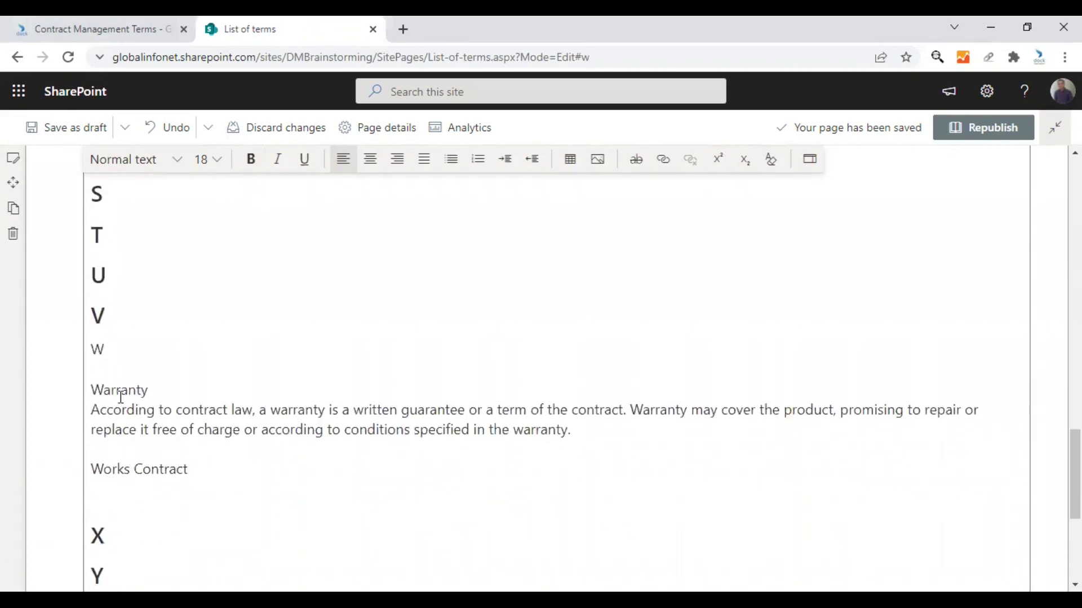
pyautogui.doubleClick(97, 349)
pyautogui.click(127, 350)
pyautogui.doubleClick(96, 350)
# Make W a Heading 1 letter and bold the Warranty term
pyautogui.click(171, 165)
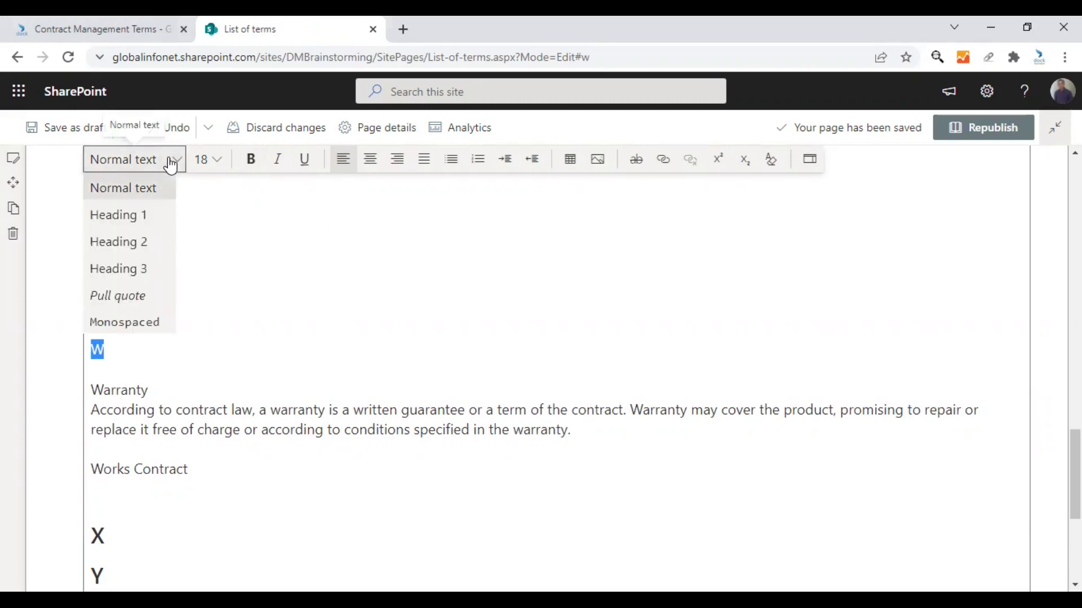
pyautogui.click(138, 215)
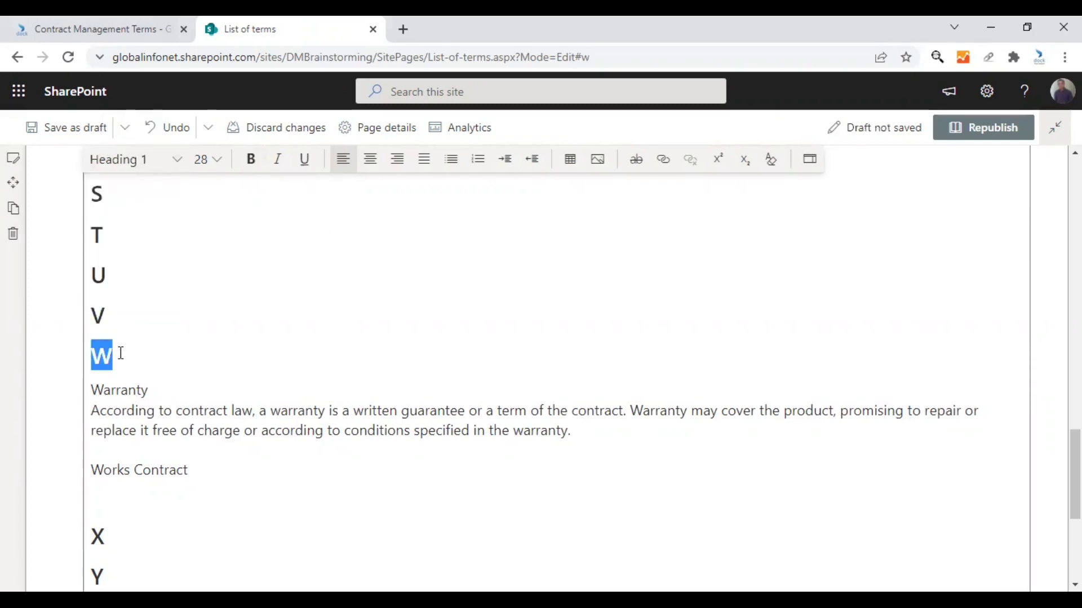
pyautogui.click(117, 354)
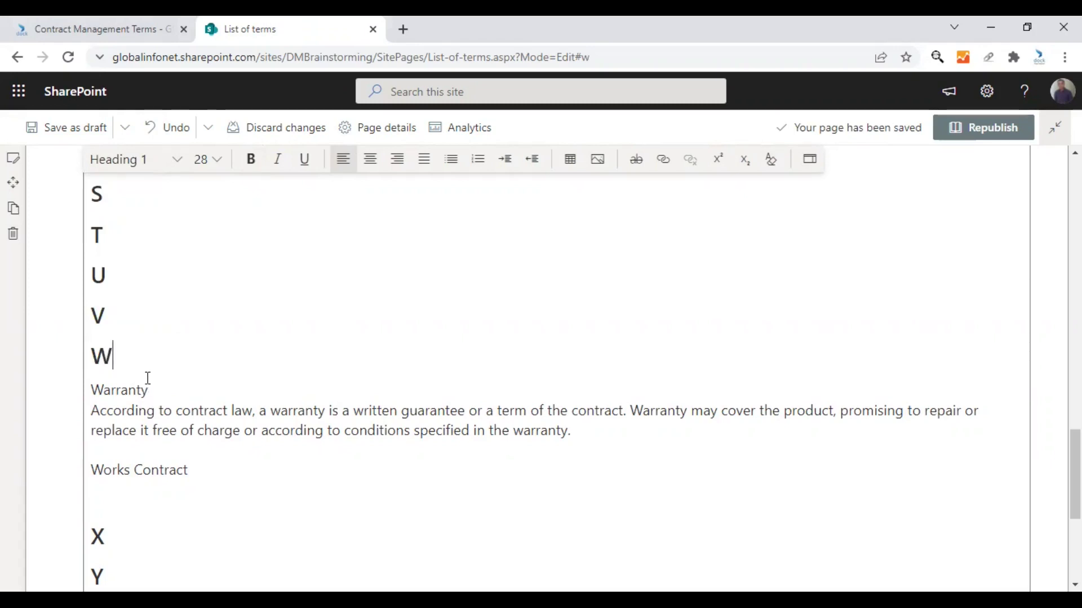
pyautogui.moveTo(154, 389); pyautogui.dragTo(91, 390)
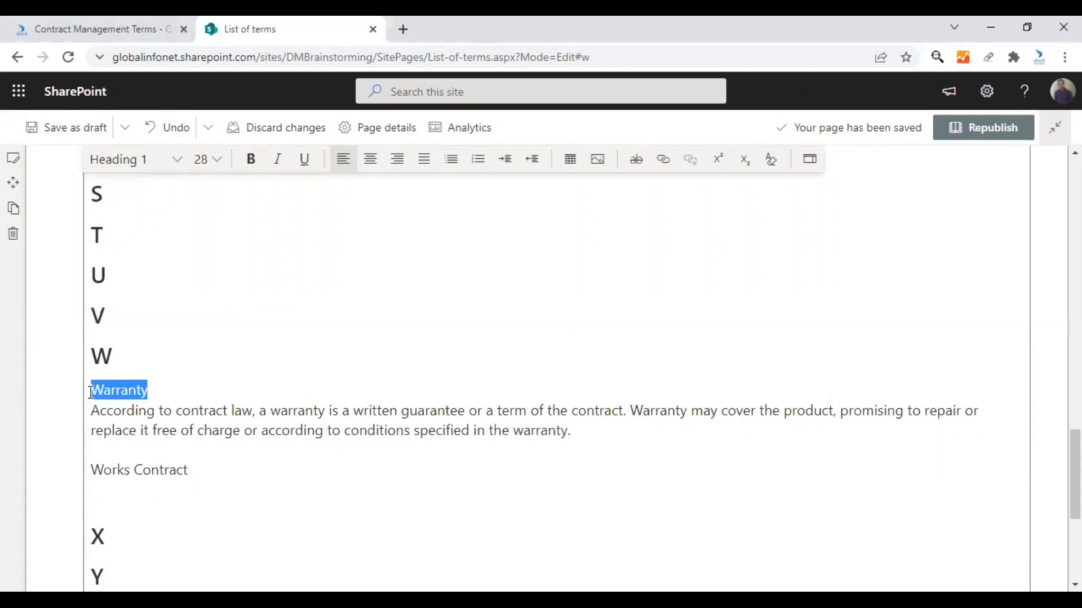
pyautogui.click(251, 160)
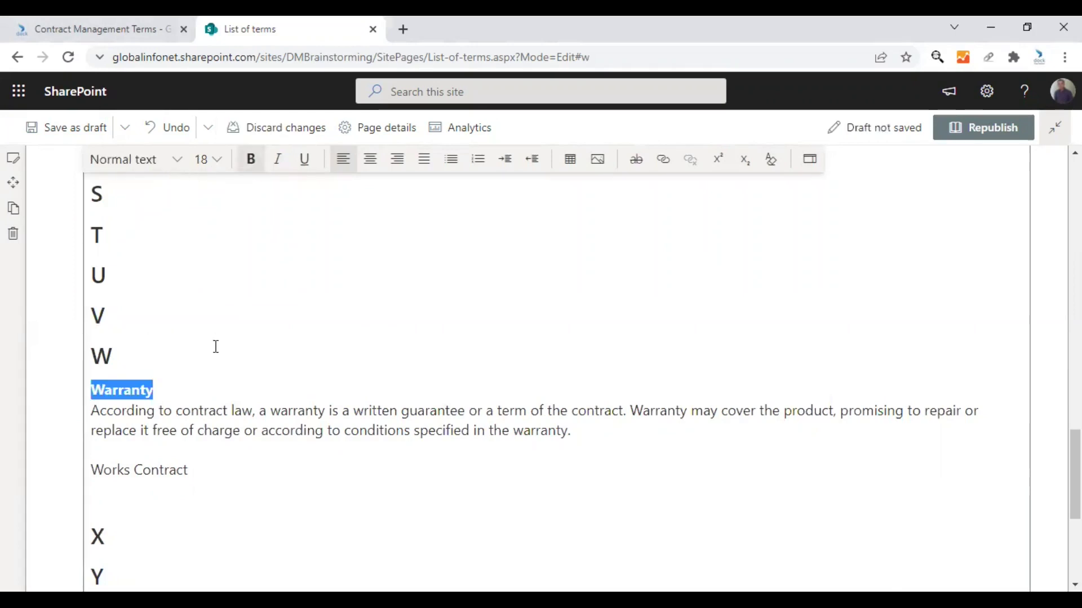
pyautogui.click(197, 388)
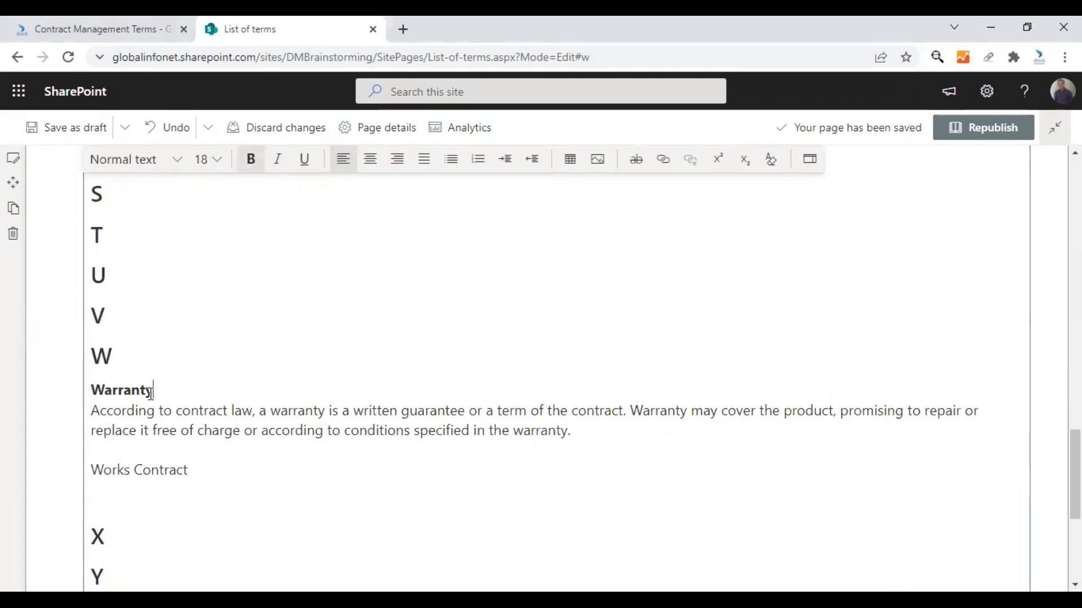
# Bold the Works Contract term and paste its definition, unbolded, on the line below
pyautogui.moveTo(92, 410); pyautogui.dragTo(210, 411)
pyautogui.click(203, 433)
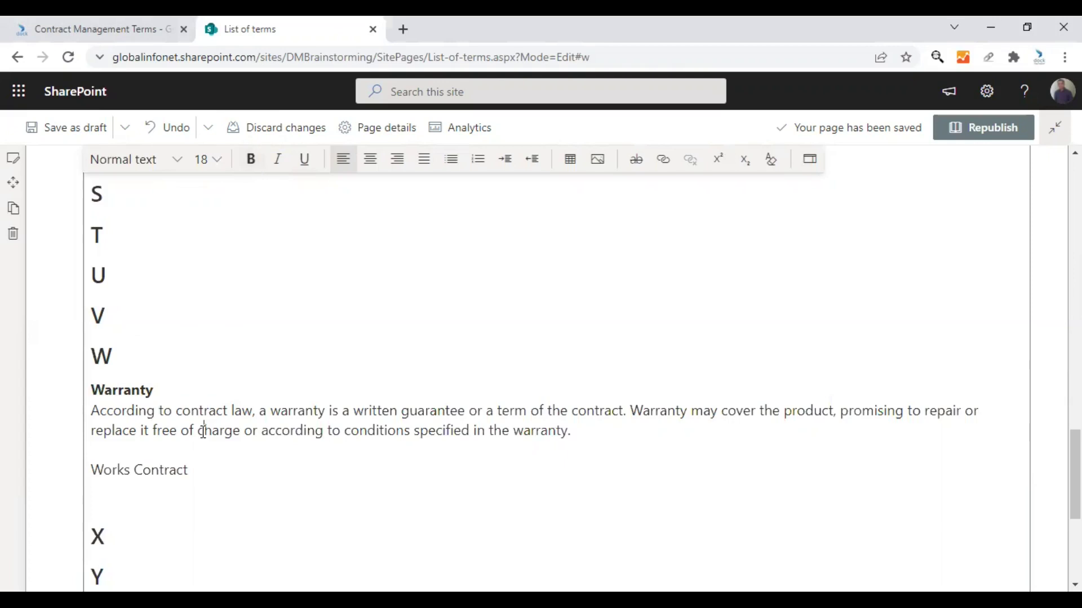
pyautogui.click(132, 487)
pyautogui.moveTo(93, 469); pyautogui.dragTo(193, 471)
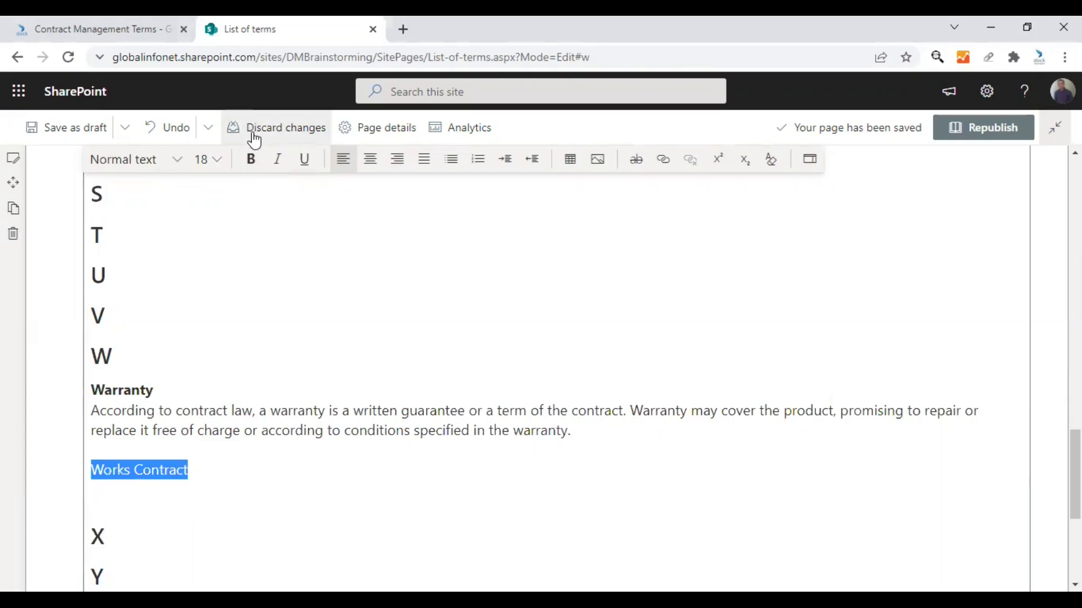
pyautogui.click(251, 159)
pyautogui.click(132, 491)
pyautogui.hotkey('ctrl', 'b')
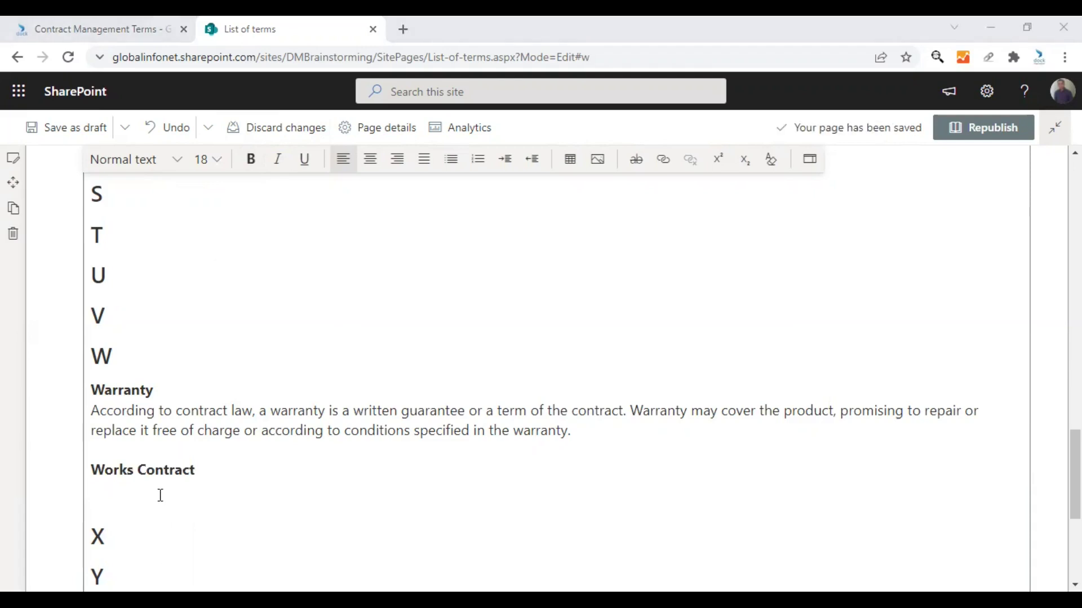
pyautogui.write("It simply means real or honest-to-goodness deal or that which is not fake or counterfeit. It is a word with Latin origin meaning 'in good faith'.")
pyautogui.scroll(-4, 338, 475)
pyautogui.scroll(8, 340, 466)
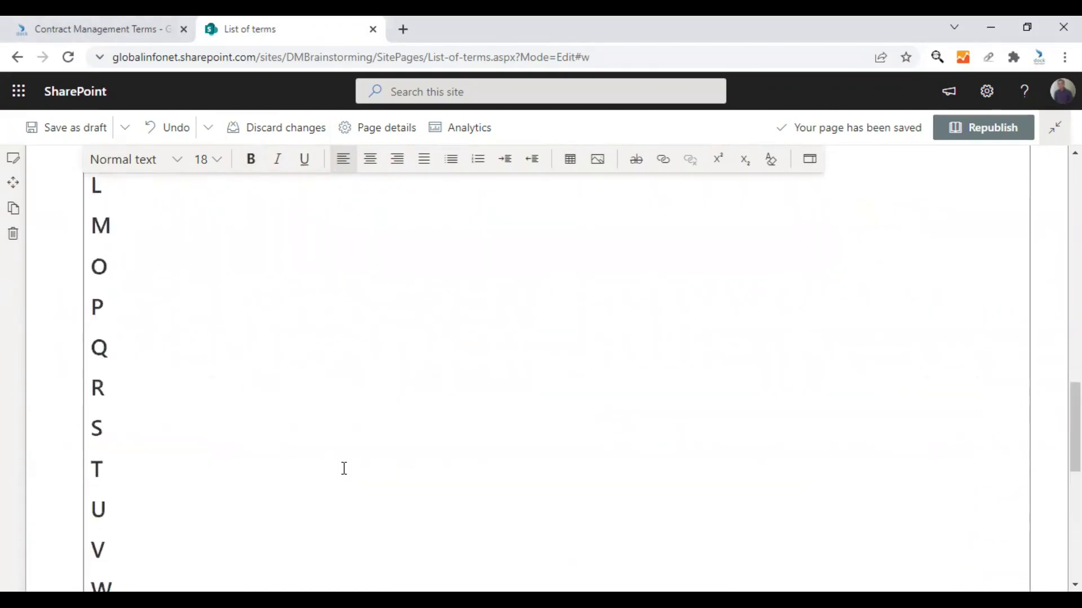
pyautogui.scroll(10, 344, 469)
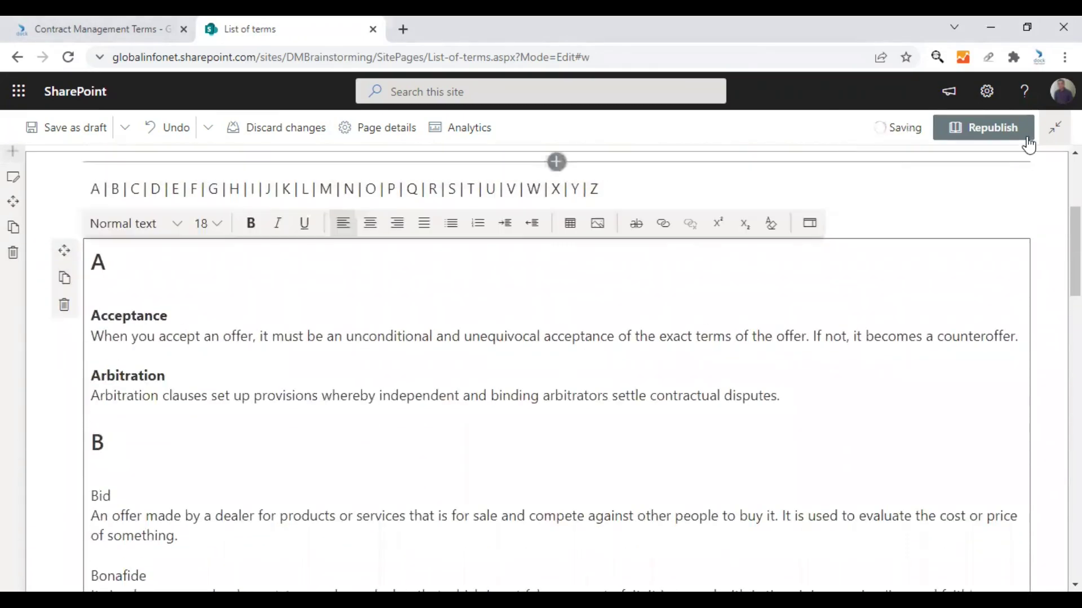
# Republish the glossary page, copy the W section's #w address, and open a new tab
pyautogui.click(995, 129)
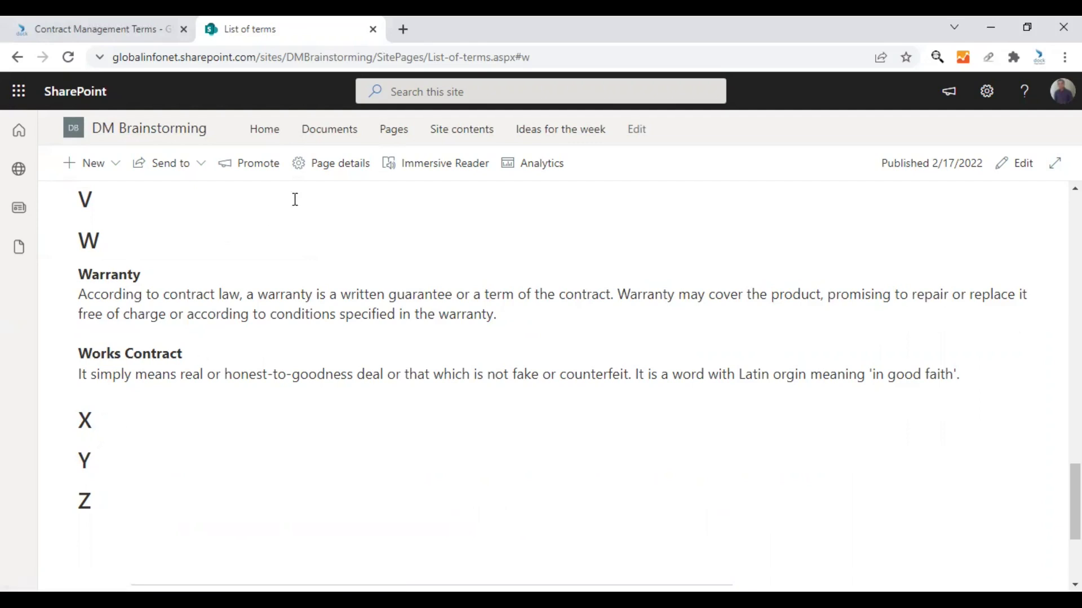
pyautogui.click(344, 59)
pyautogui.hotkey('ctrl', 'c')
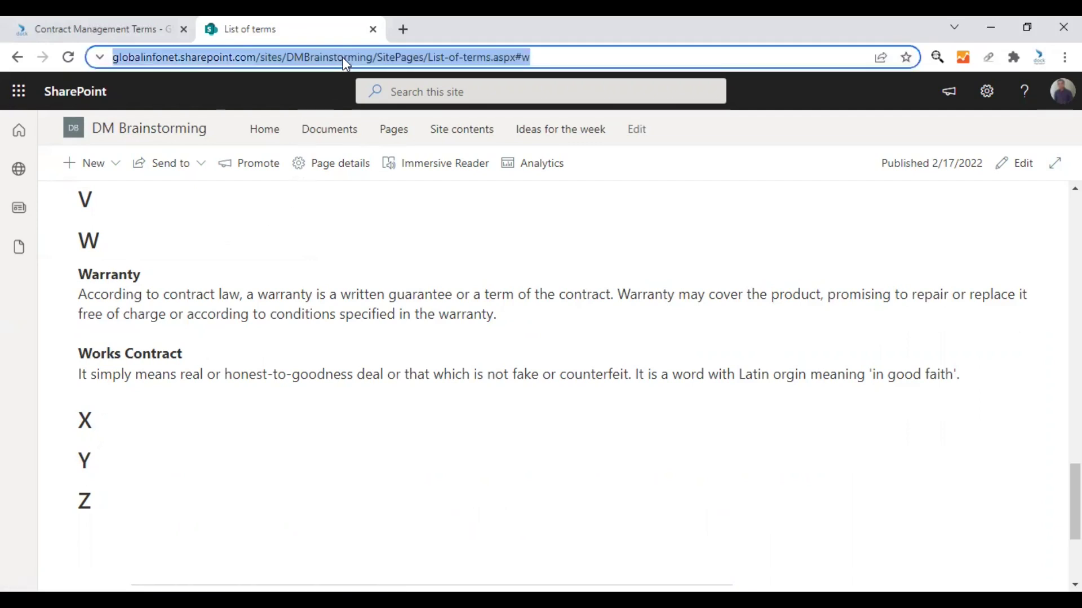
pyautogui.click(400, 29)
pyautogui.hotkey('ctrl', 'v')
# Load the List of terms page in the new tab and put it into edit mode
pyautogui.click(403, 31)
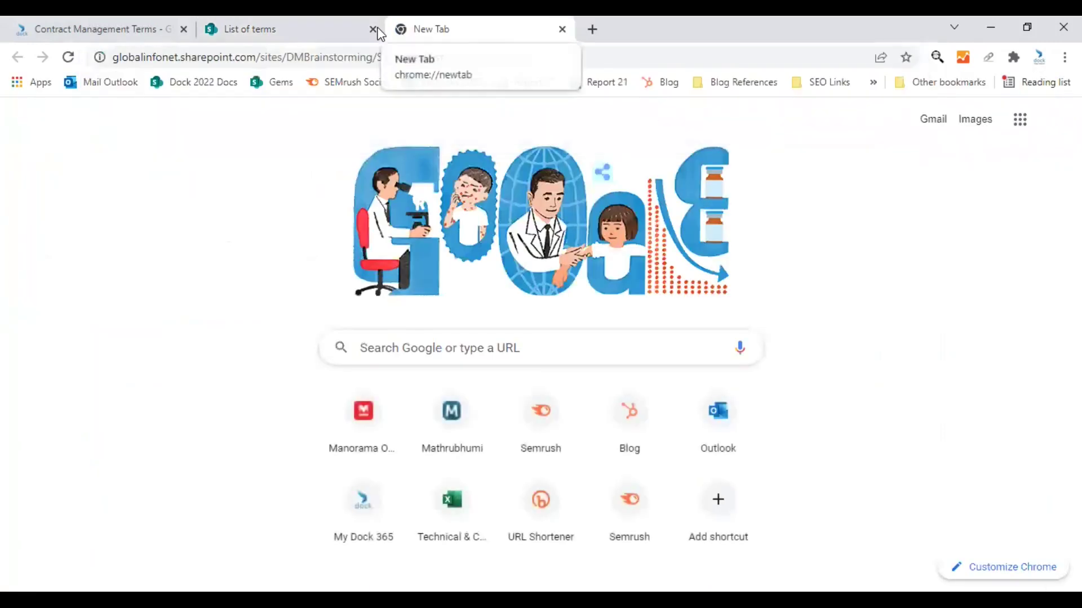
pyautogui.press('Return')
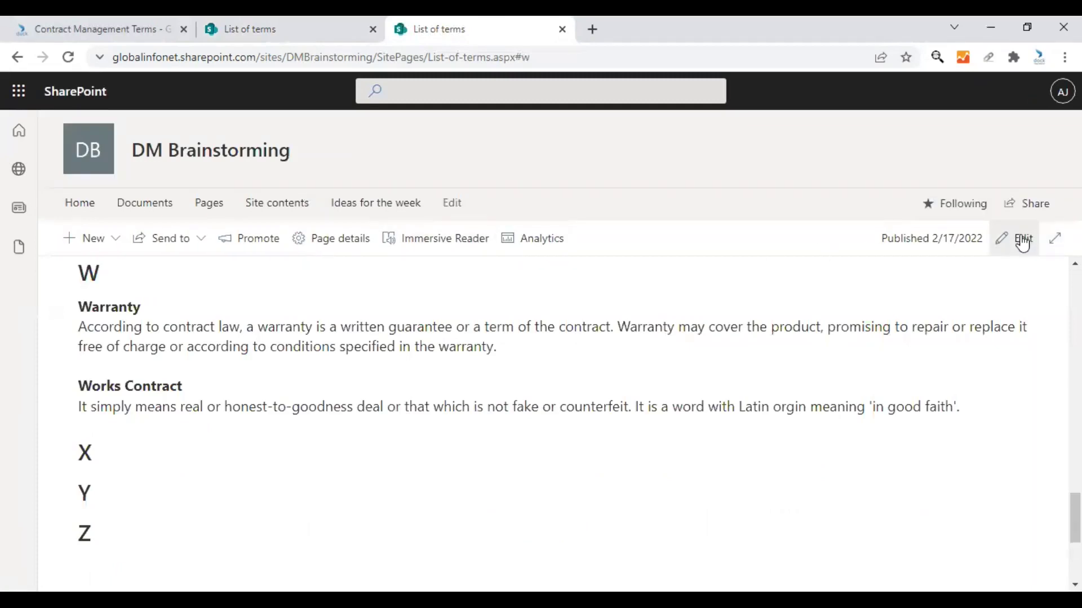
pyautogui.click(1021, 240)
# Copy the W heading's link address from the published page tab
pyautogui.click(282, 24)
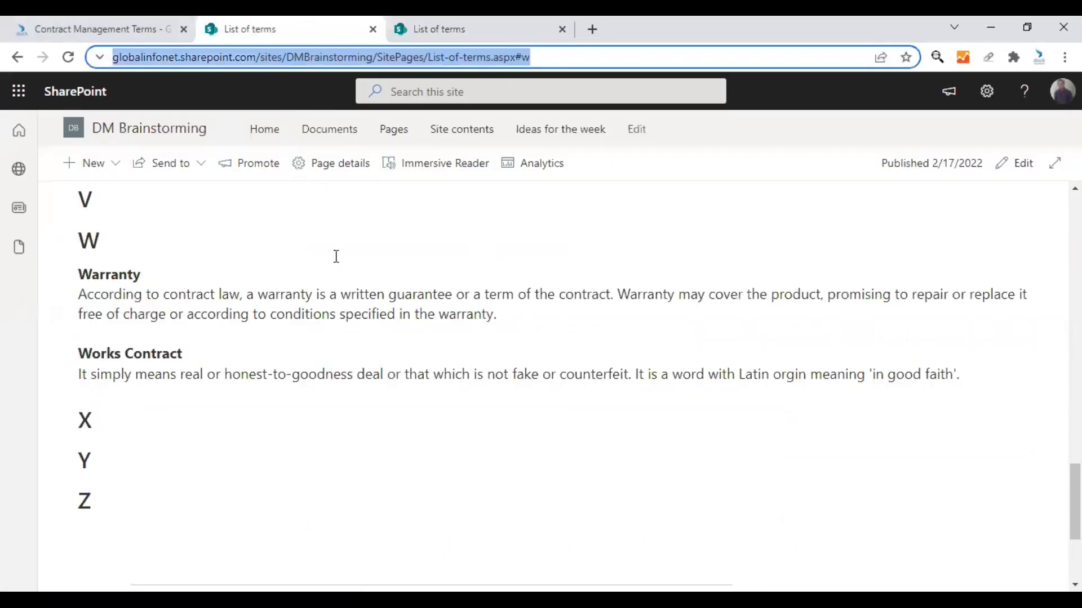
pyautogui.scroll(1, 238, 380)
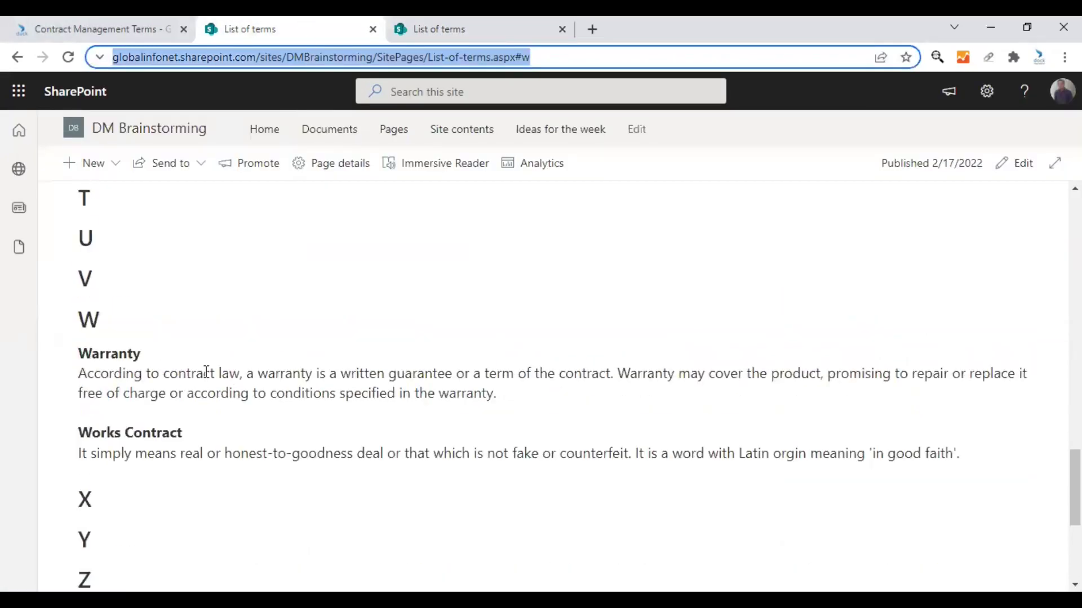
pyautogui.rightClick(111, 324)
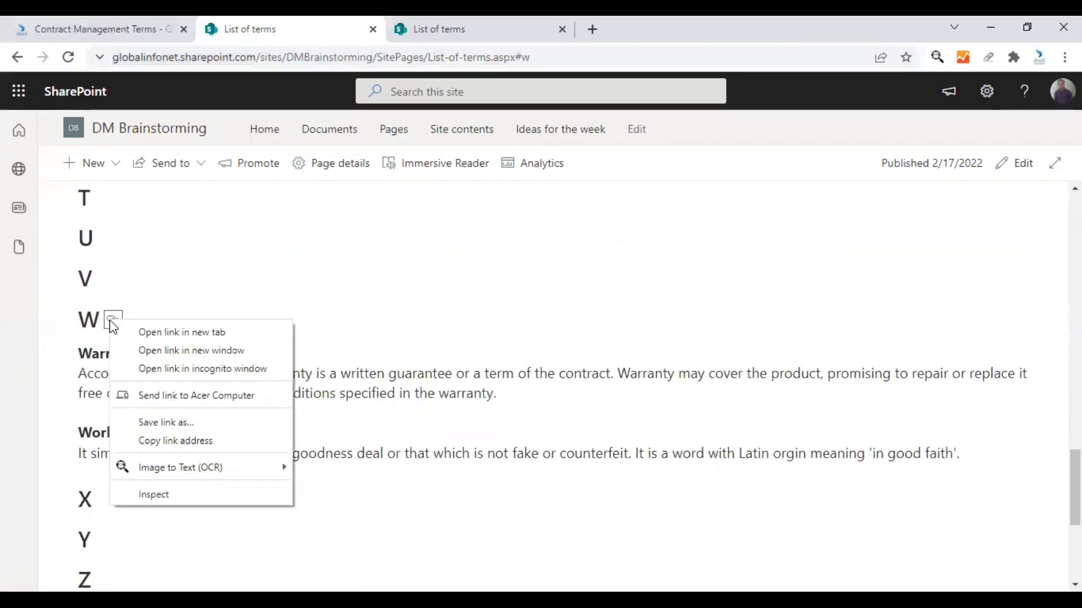
pyautogui.click(168, 442)
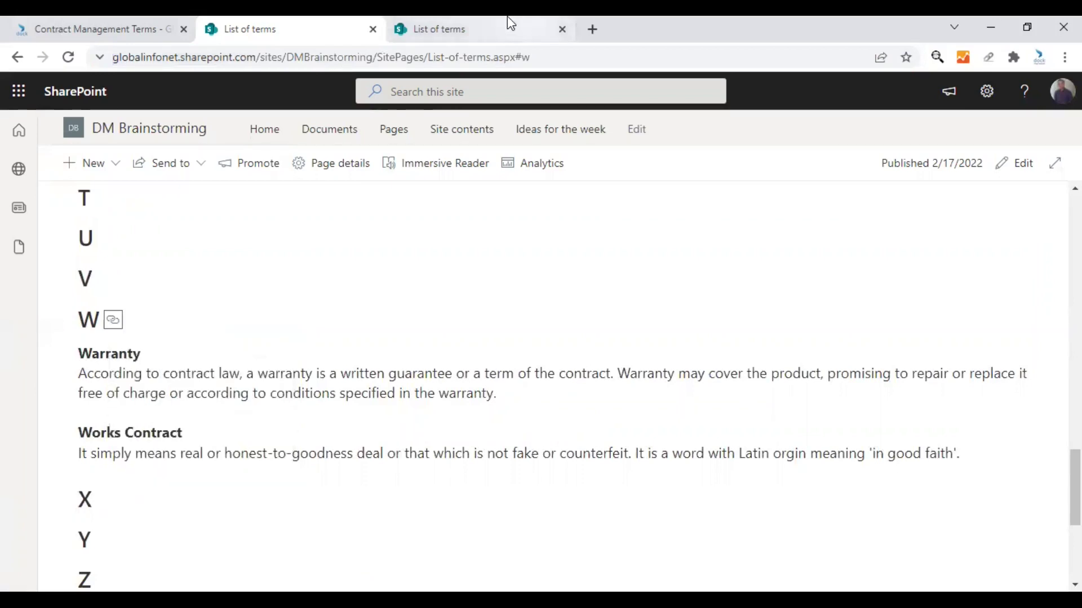
pyautogui.click(486, 26)
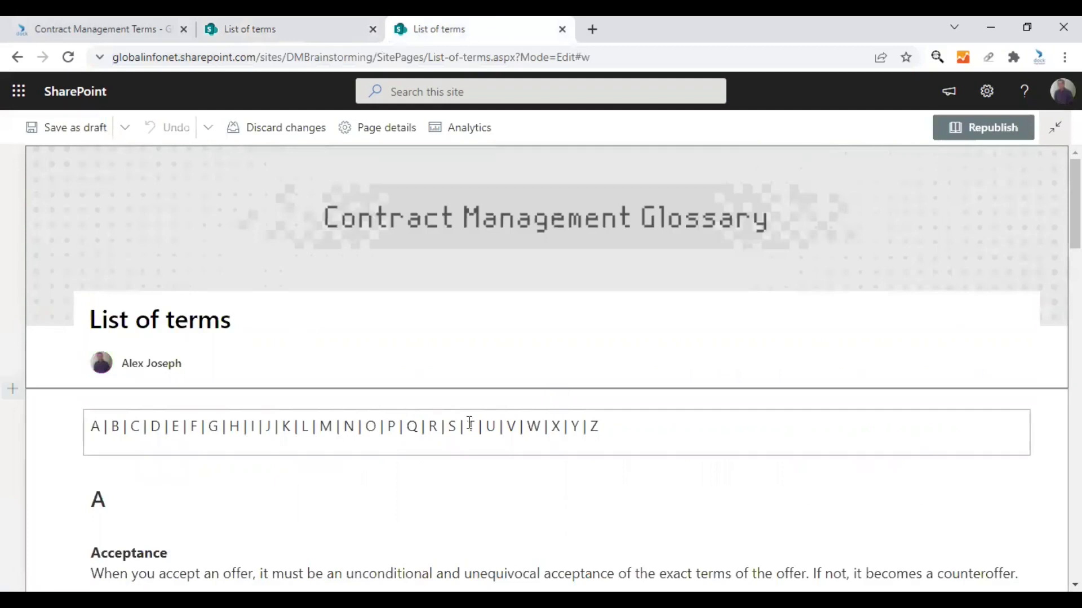
# Hyperlink the W in the A–Z index to the pasted #w section address
pyautogui.click(488, 427)
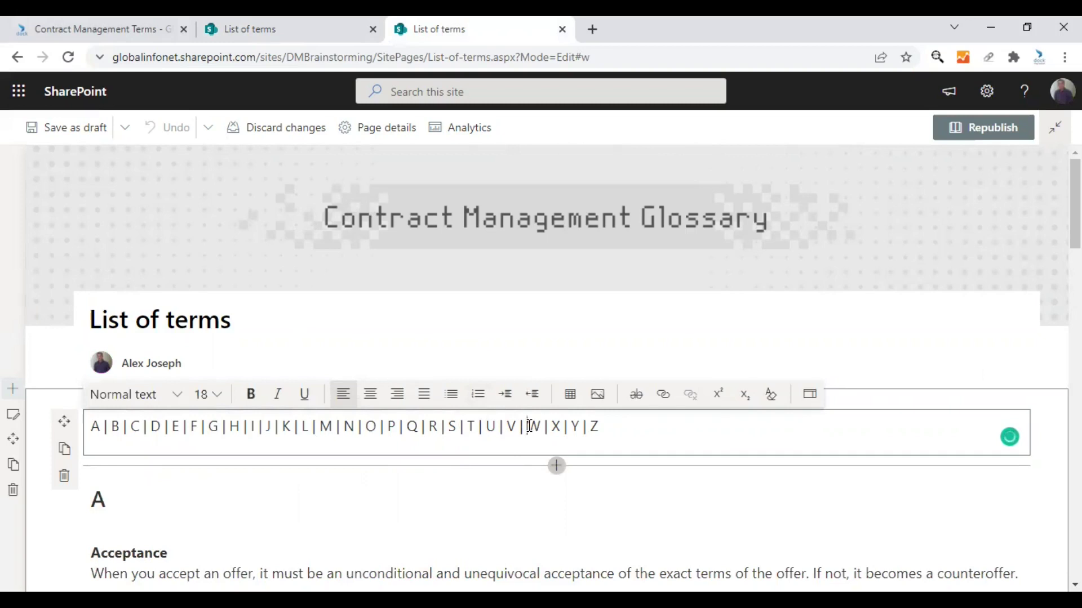
pyautogui.moveTo(527, 426); pyautogui.dragTo(537, 428)
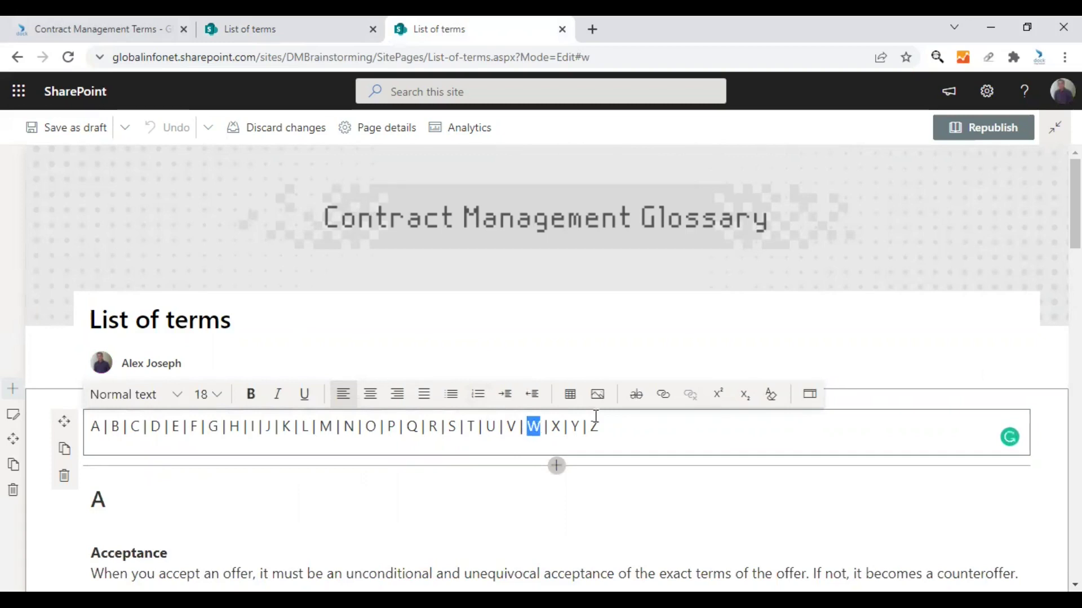
pyautogui.click(664, 397)
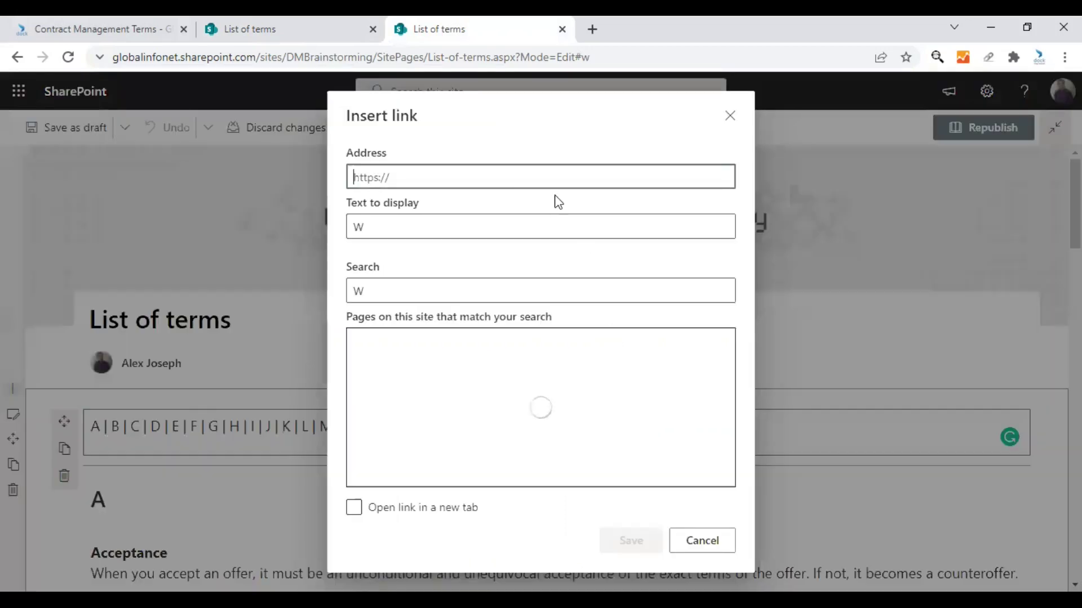
pyautogui.hotkey('ctrl', 'v')
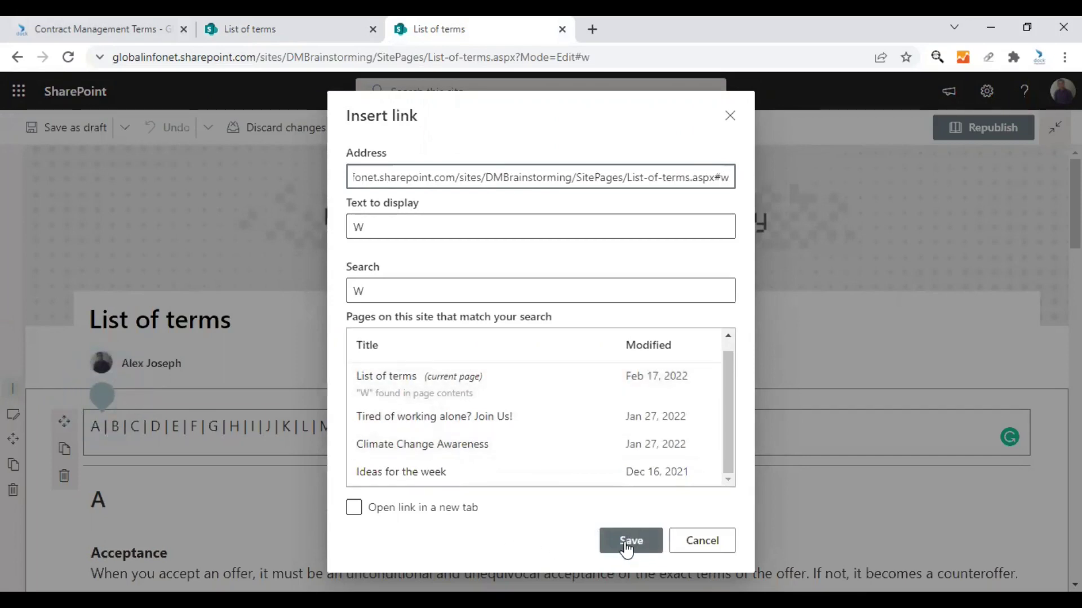
pyautogui.click(366, 513)
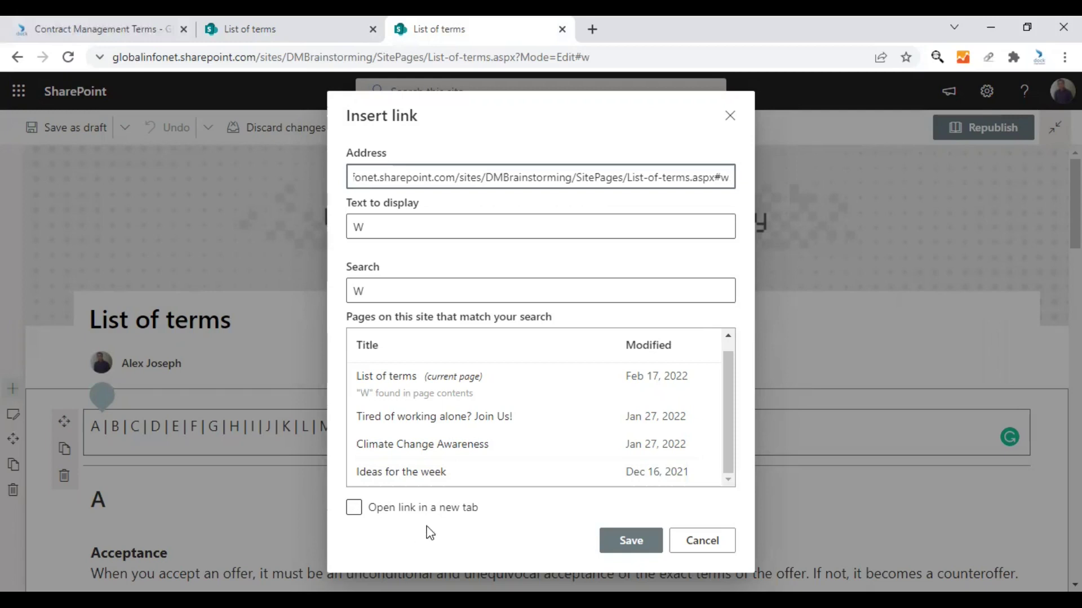
pyautogui.click(633, 542)
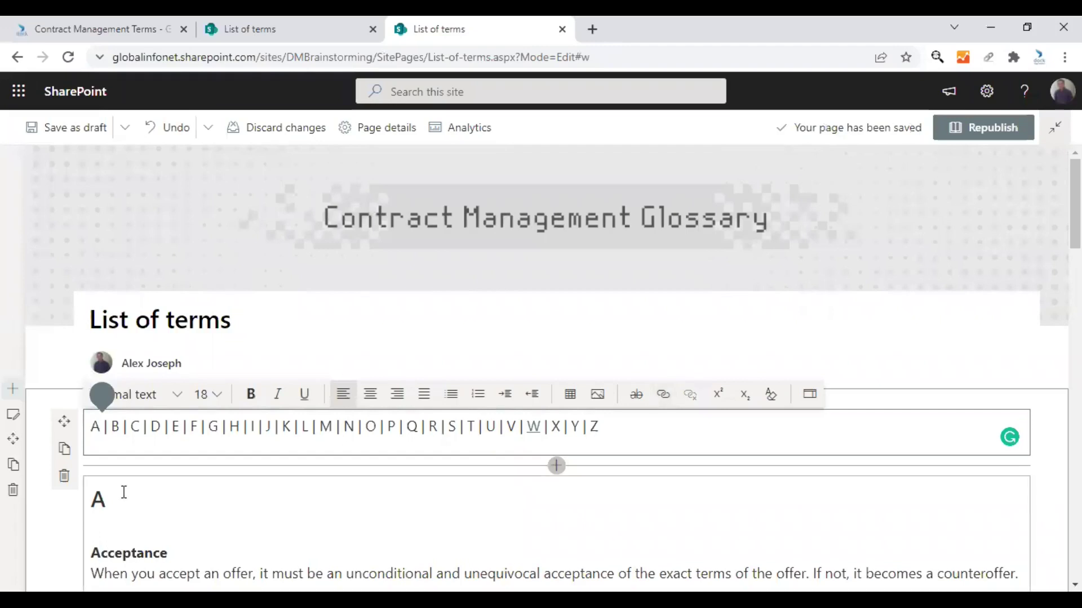
# Republish the List of terms page
pyautogui.scroll(-3, 189, 498)
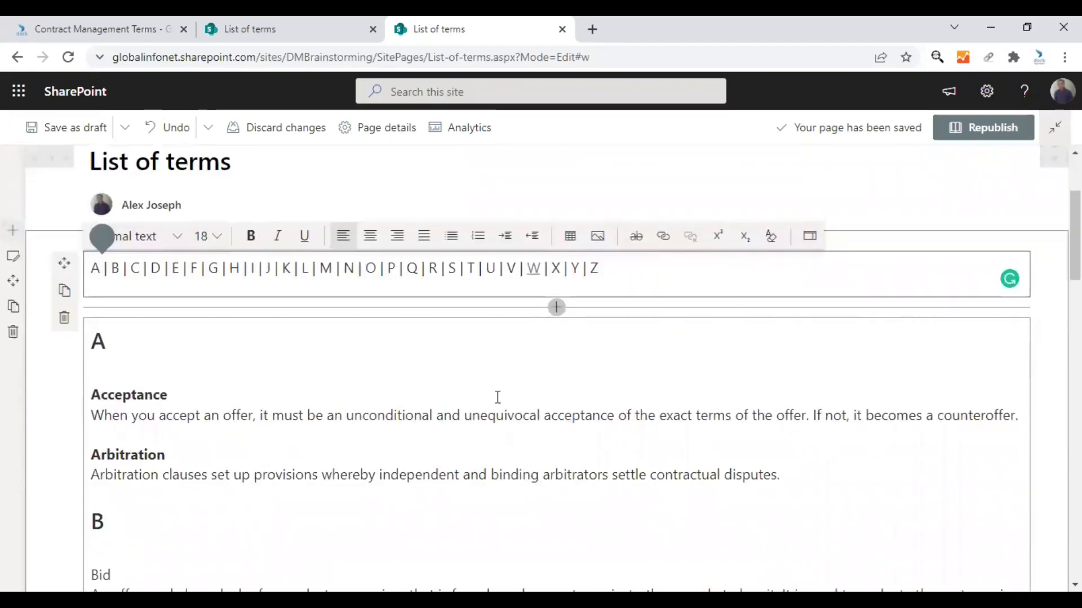
pyautogui.scroll(1, 506, 383)
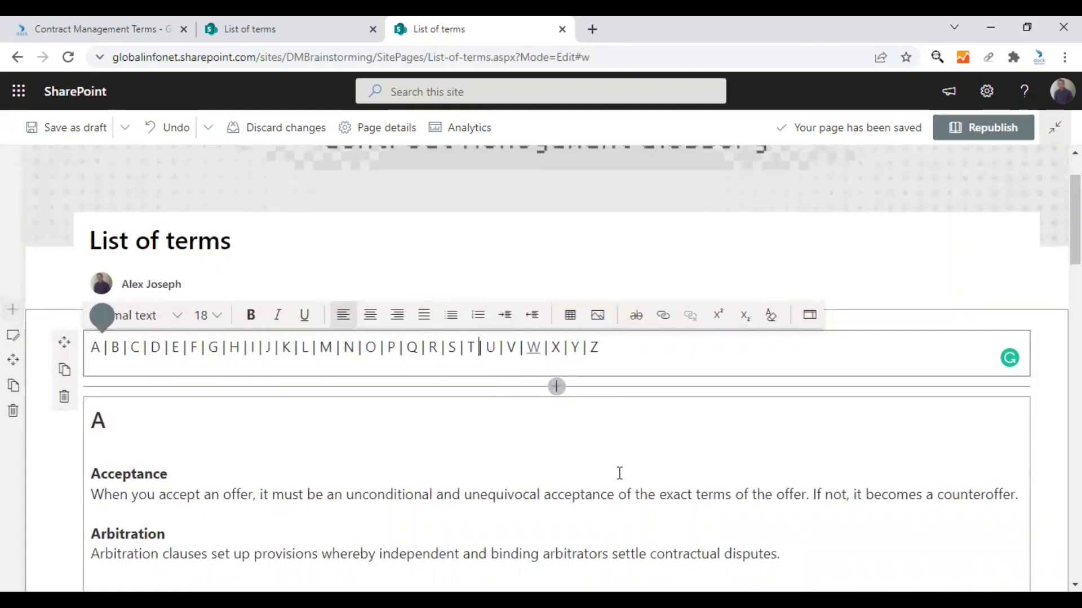
pyautogui.scroll(1, 969, 225)
pyautogui.scroll(1, 966, 222)
pyautogui.click(970, 134)
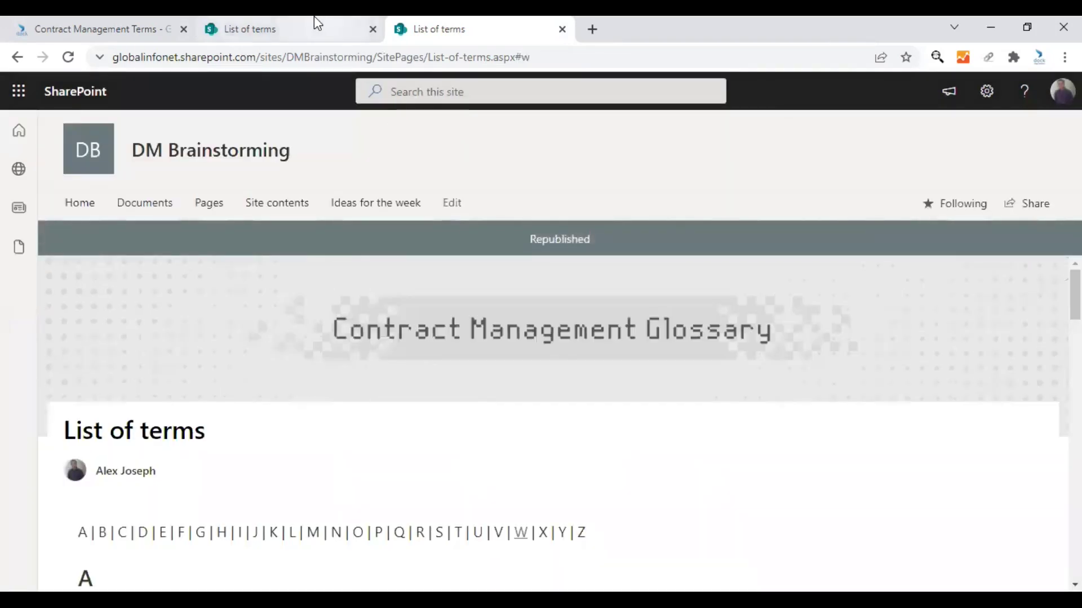
# Back on the republished glossary, use the W index link to reach the W section, then return to the top
pyautogui.click(313, 16)
pyautogui.click(498, 23)
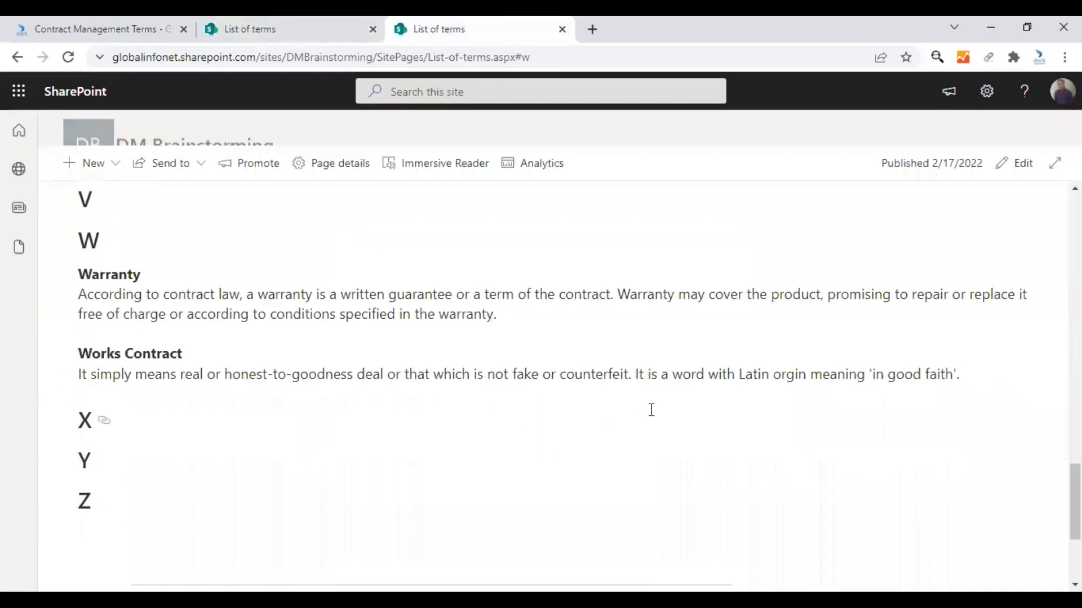
pyautogui.scroll(10, 651, 405)
pyautogui.scroll(10, 651, 401)
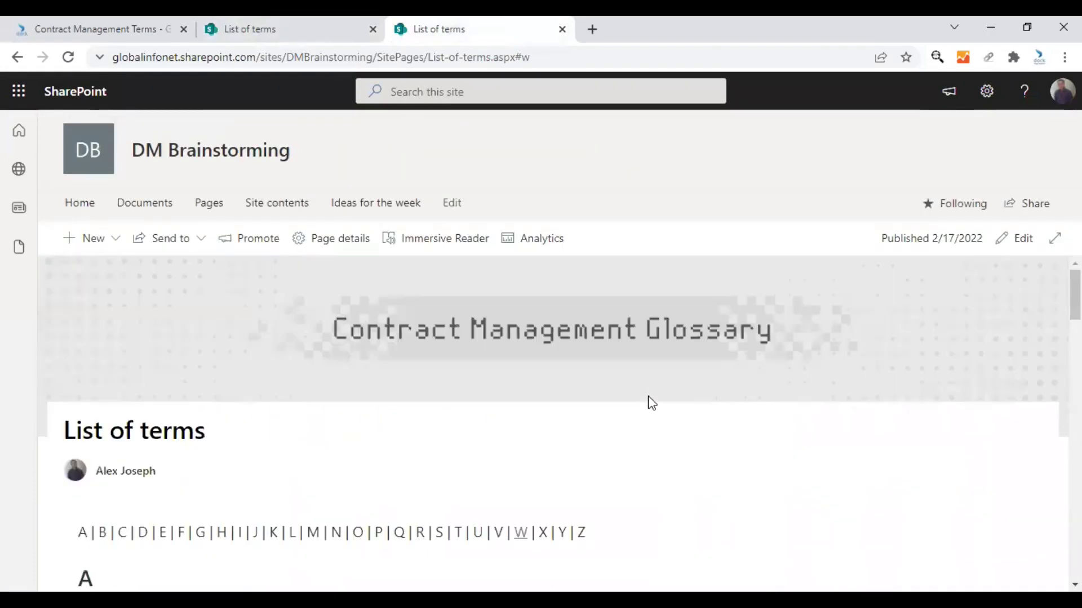
pyautogui.scroll(-1, 738, 451)
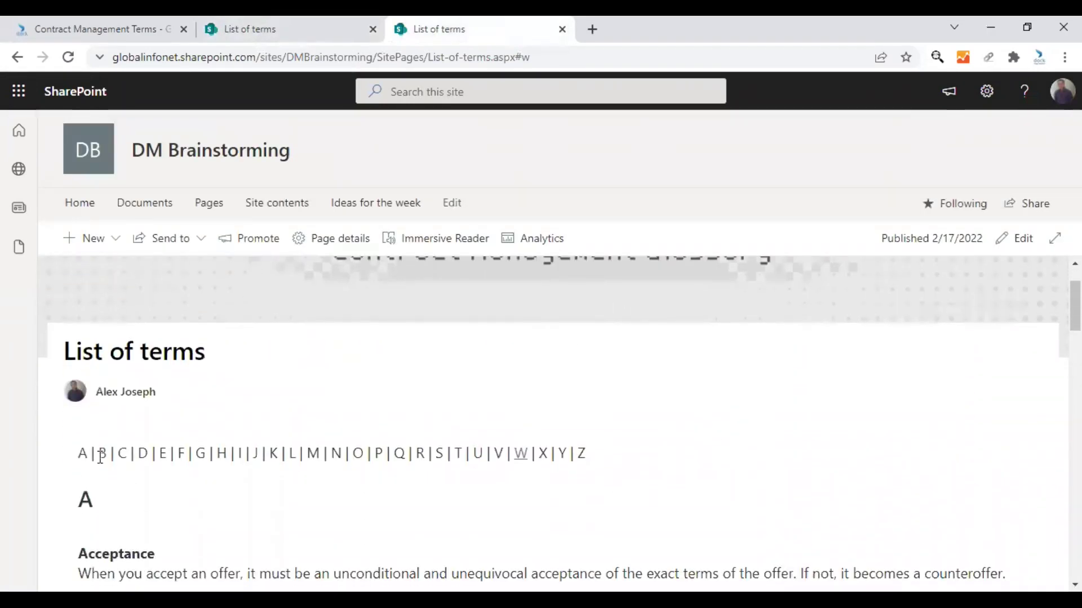
pyautogui.click(521, 454)
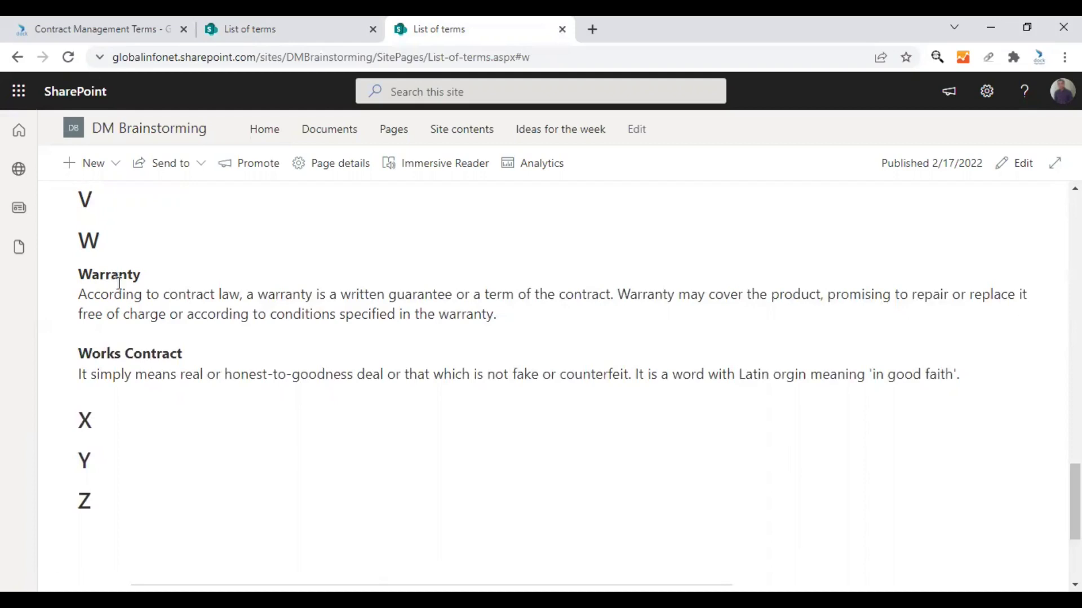
pyautogui.scroll(20, 330, 382)
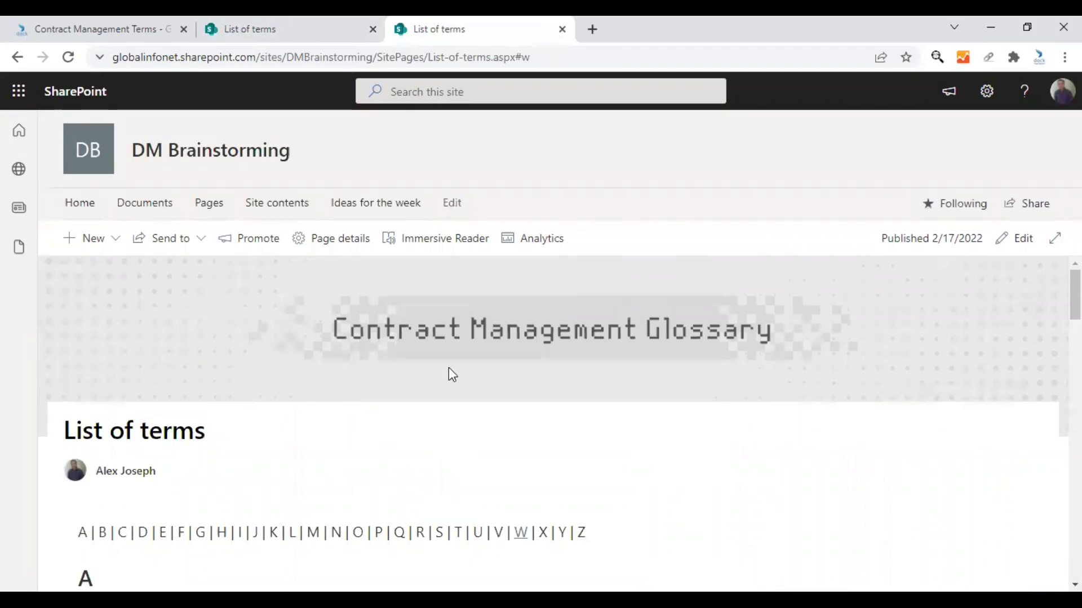
# Return the page to edit mode and make index letters A and B light blue
pyautogui.click(1023, 242)
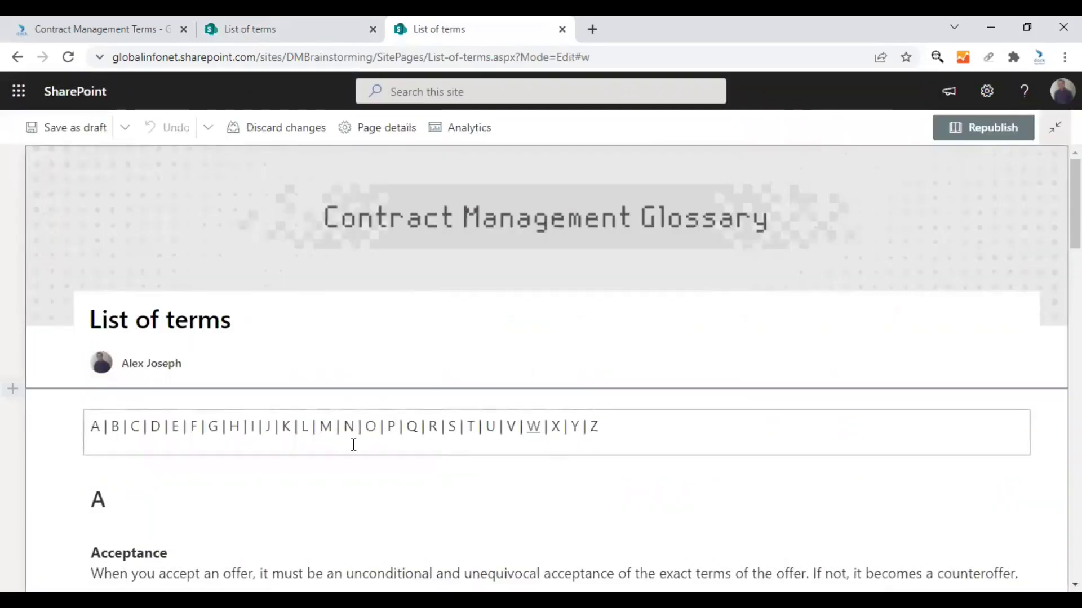
pyautogui.scroll(-1, 98, 437)
pyautogui.click(99, 346)
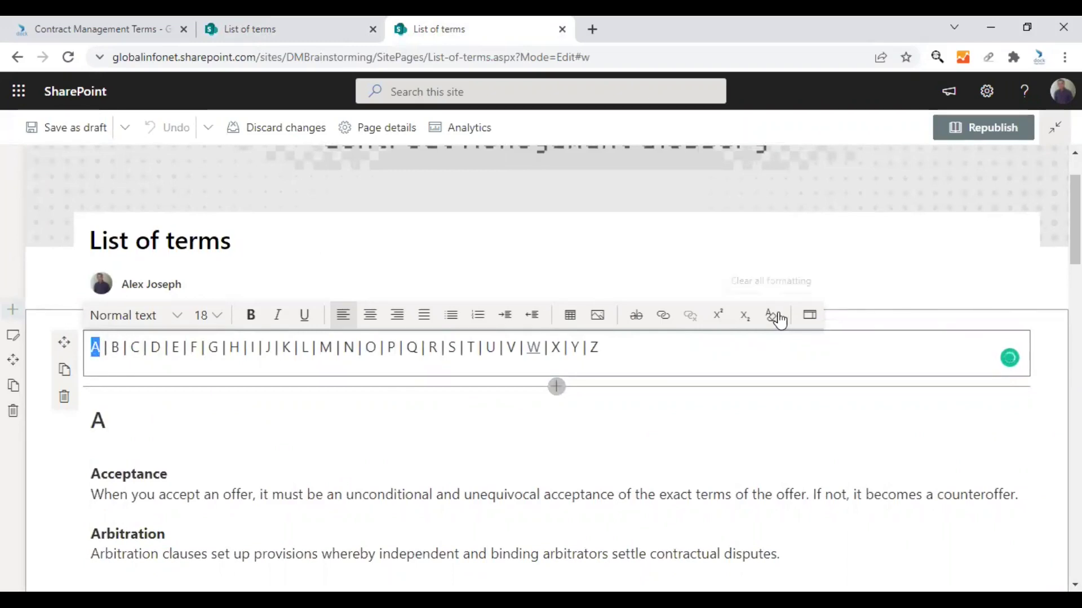
pyautogui.click(808, 317)
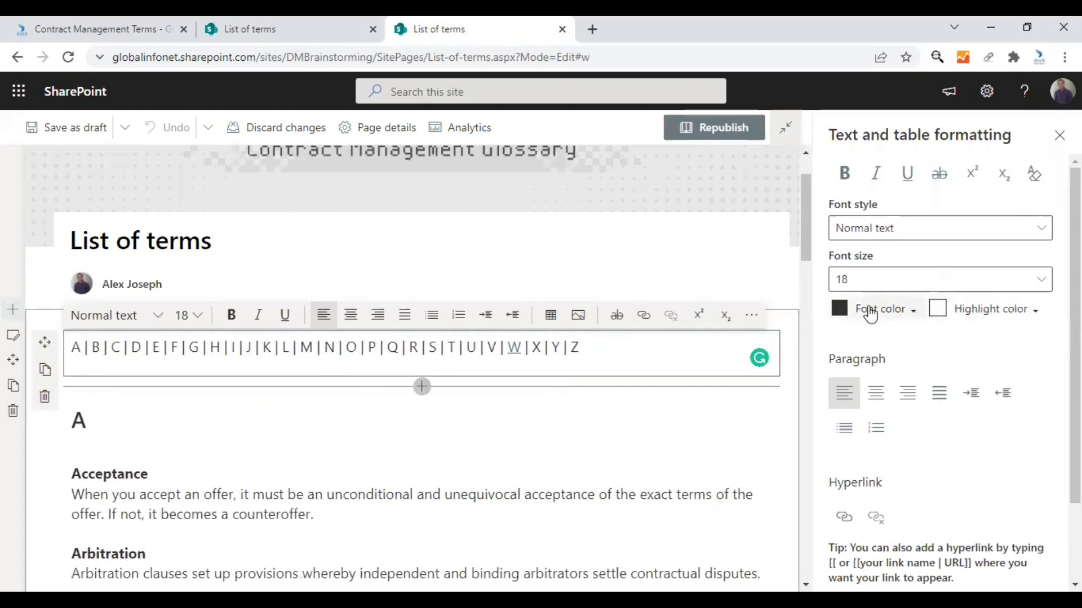
pyautogui.click(876, 309)
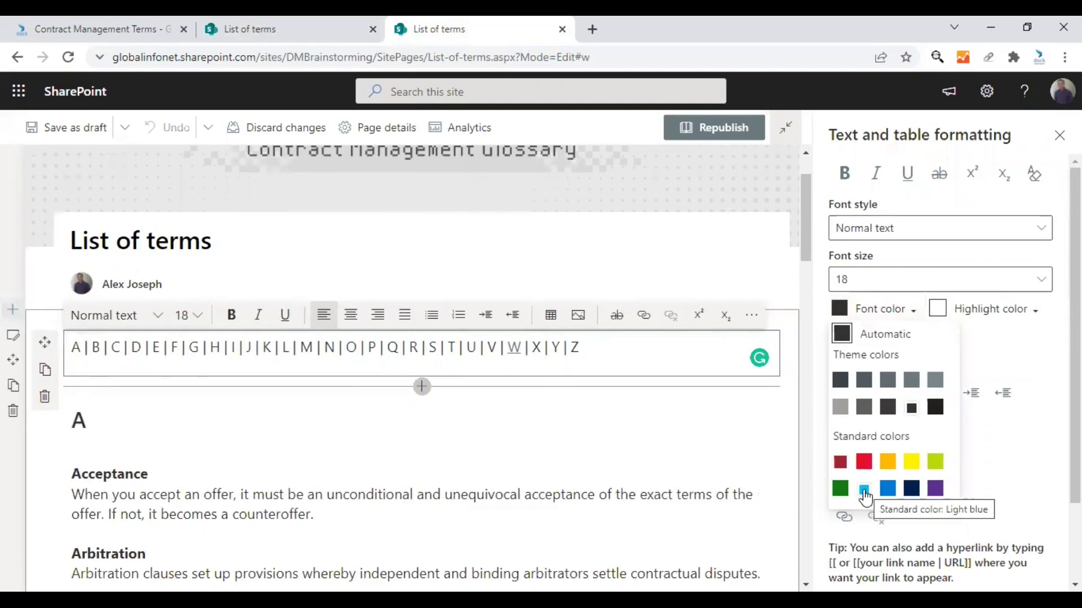
pyautogui.click(864, 493)
pyautogui.click(235, 355)
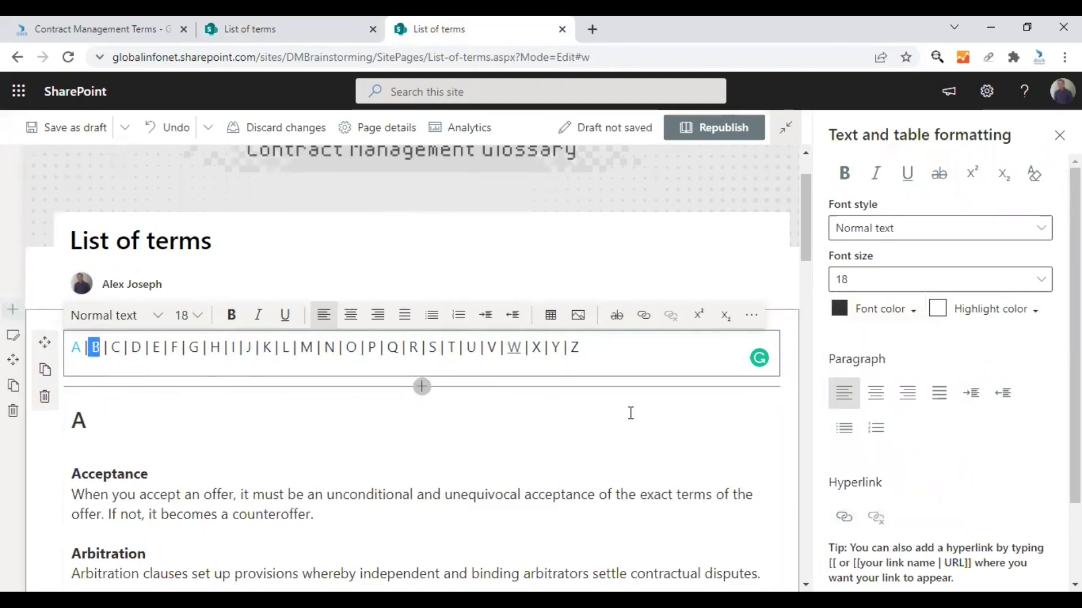
pyautogui.click(887, 313)
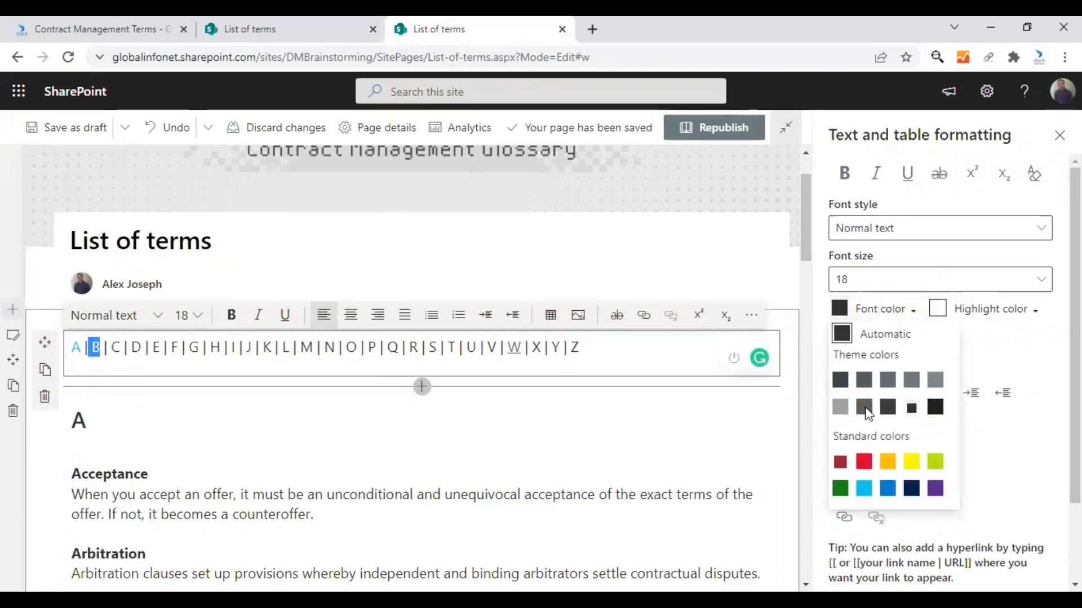
pyautogui.click(863, 492)
pyautogui.click(170, 354)
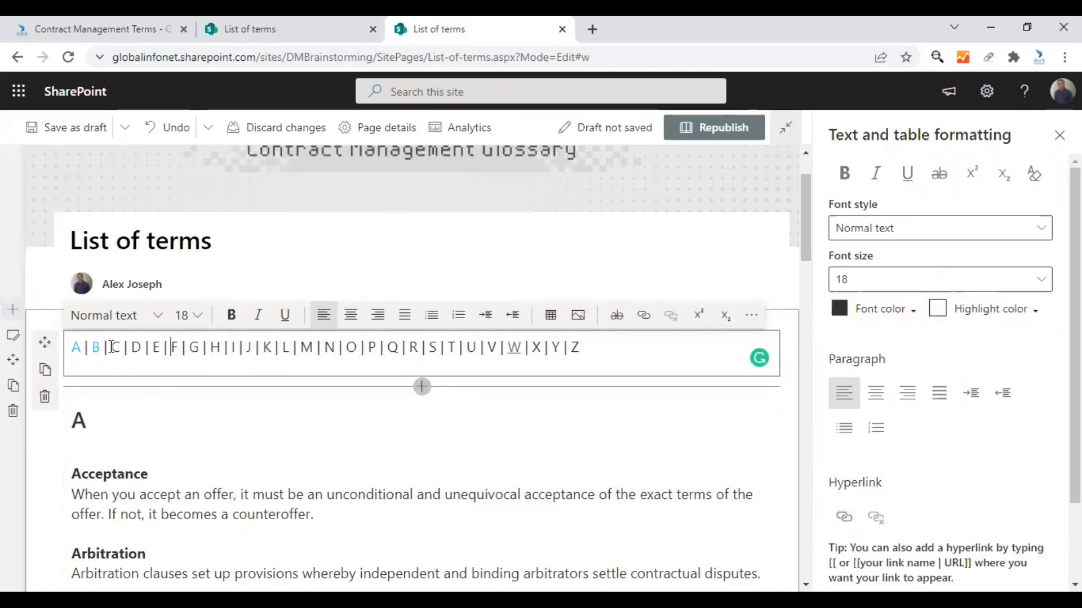
# Color the index letters C through Z light blue
pyautogui.moveTo(112, 347); pyautogui.dragTo(582, 354)
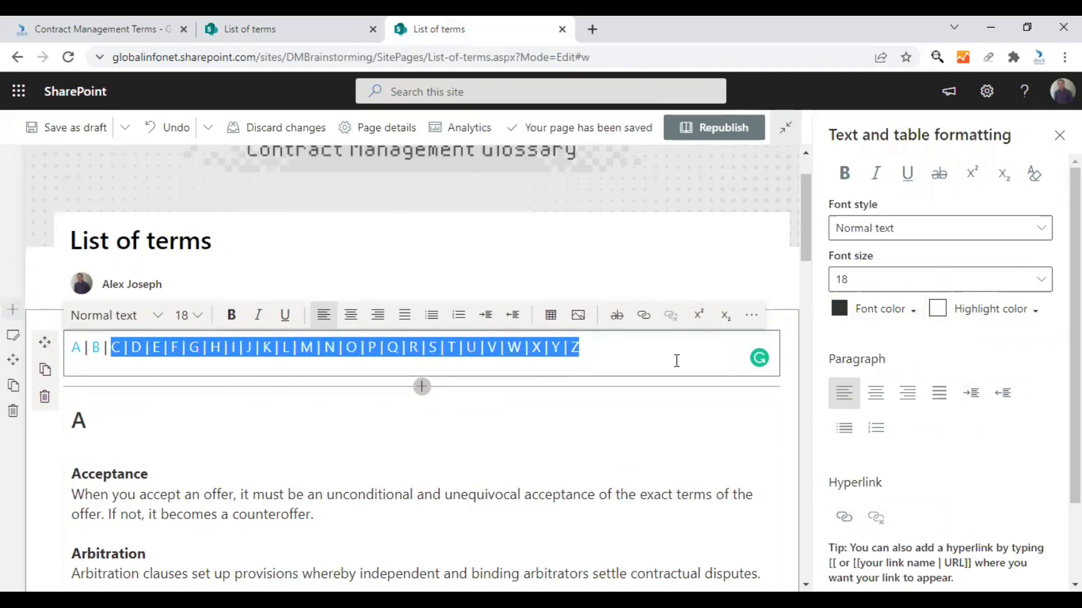
pyautogui.click(873, 312)
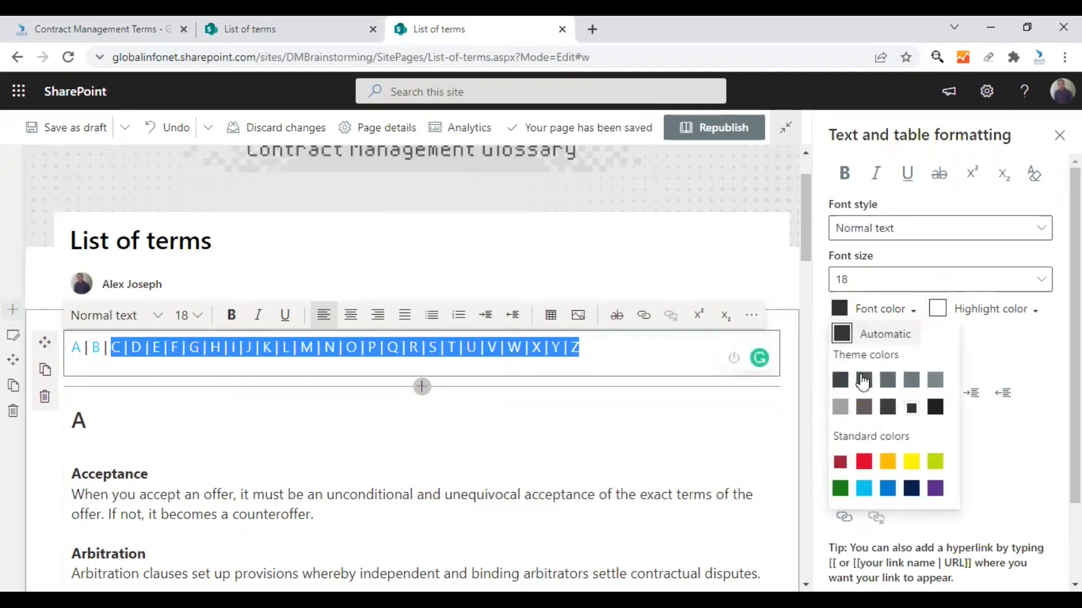
pyautogui.click(861, 494)
pyautogui.click(617, 345)
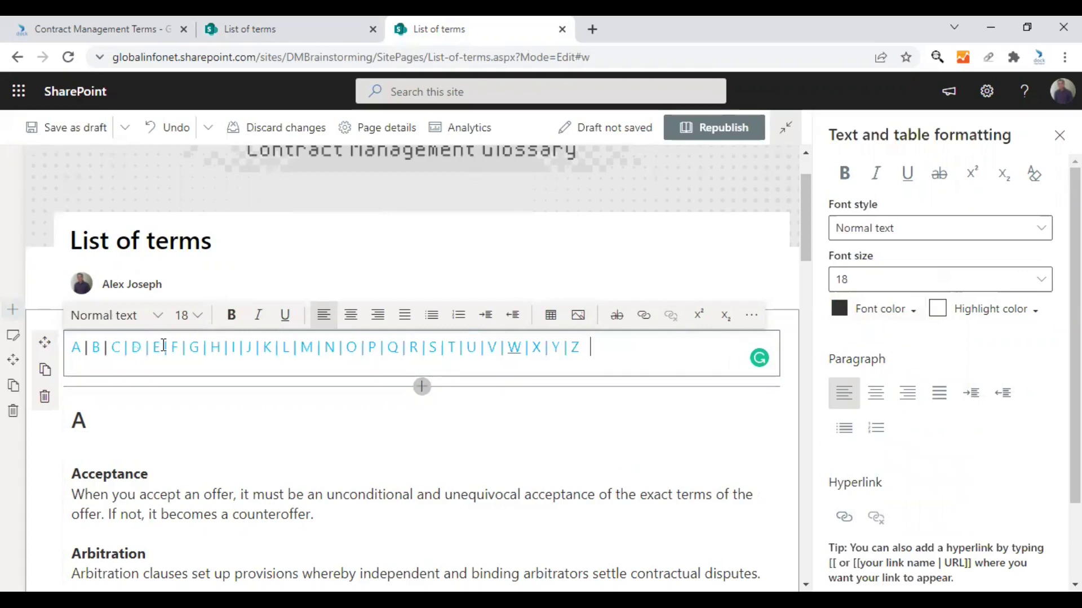
# Make the '|' separator bars after C, D and E black
pyautogui.click(129, 349)
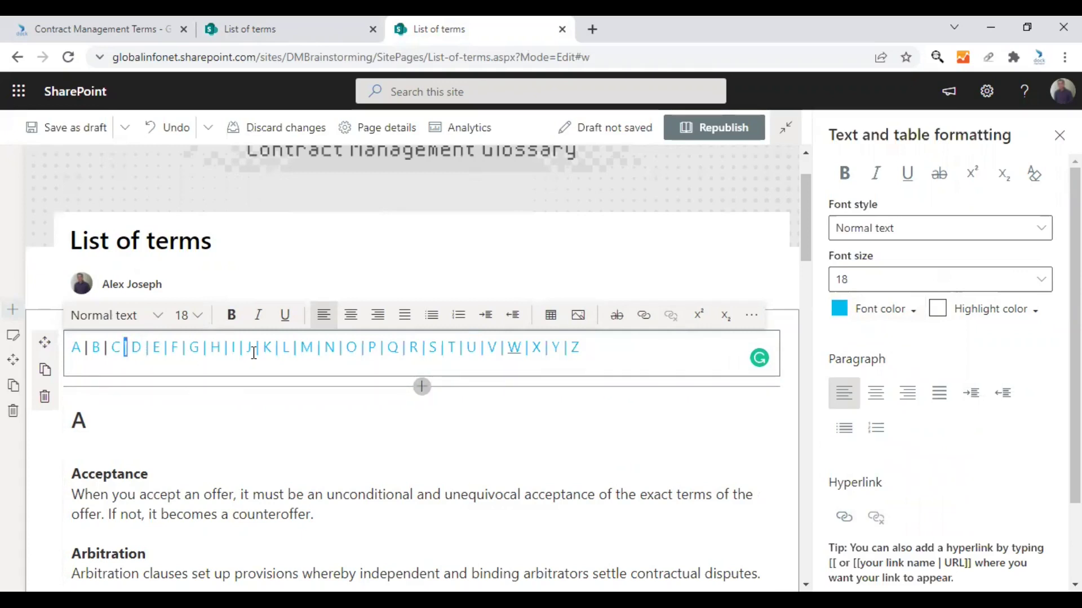
pyautogui.click(149, 347)
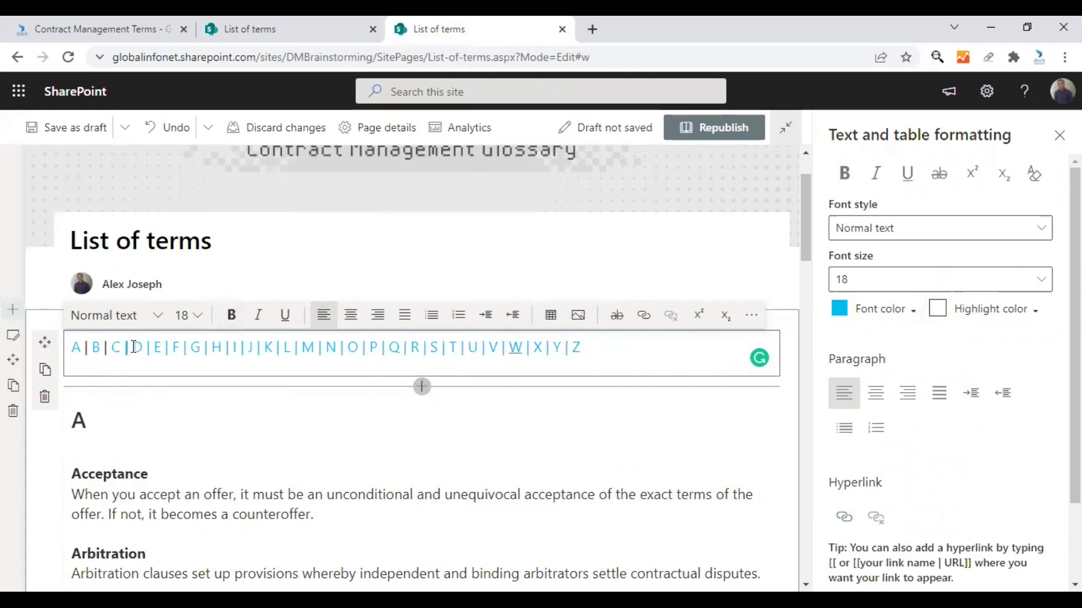
pyautogui.doubleClick(130, 347)
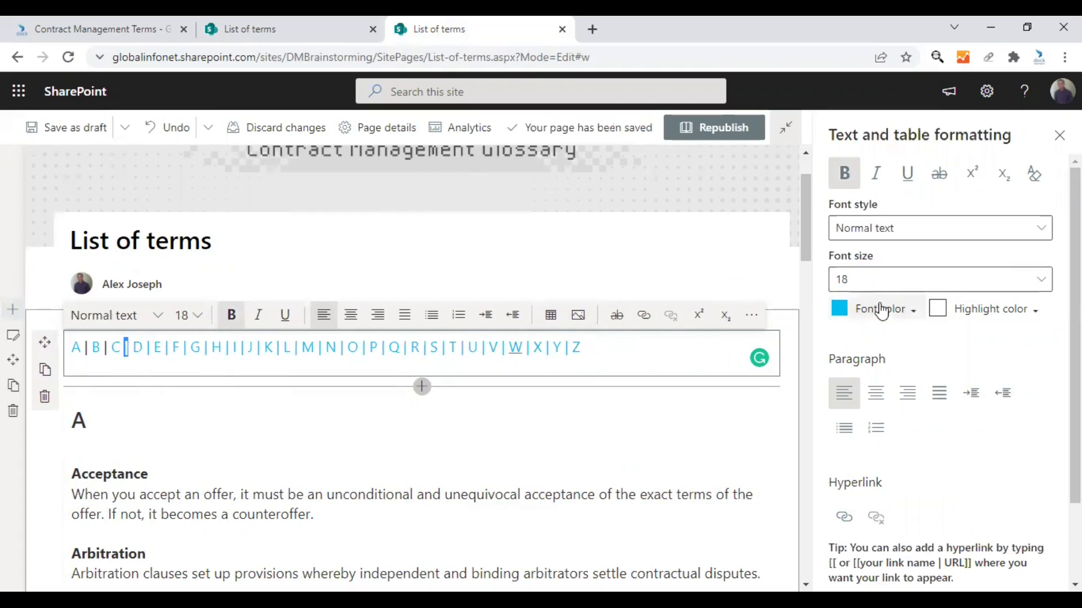
pyautogui.click(875, 310)
pyautogui.click(935, 406)
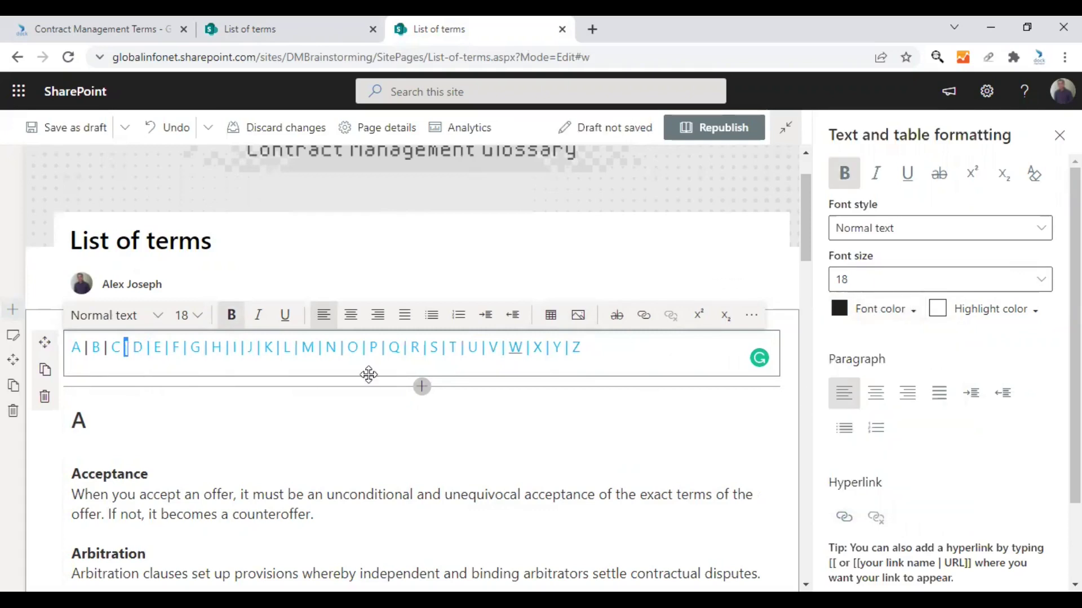
pyautogui.click(149, 347)
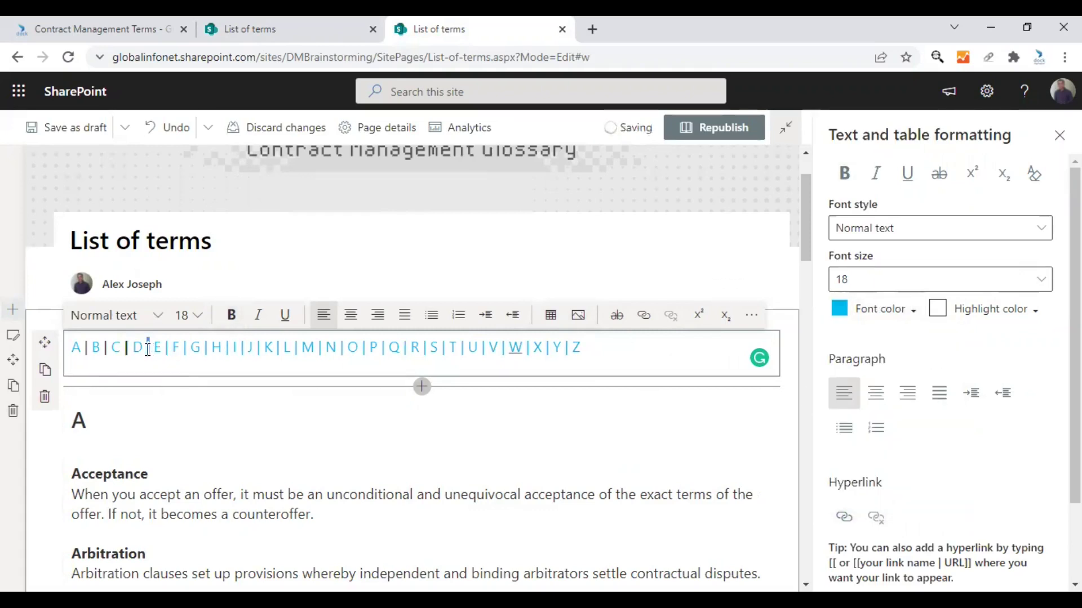
pyautogui.click(876, 309)
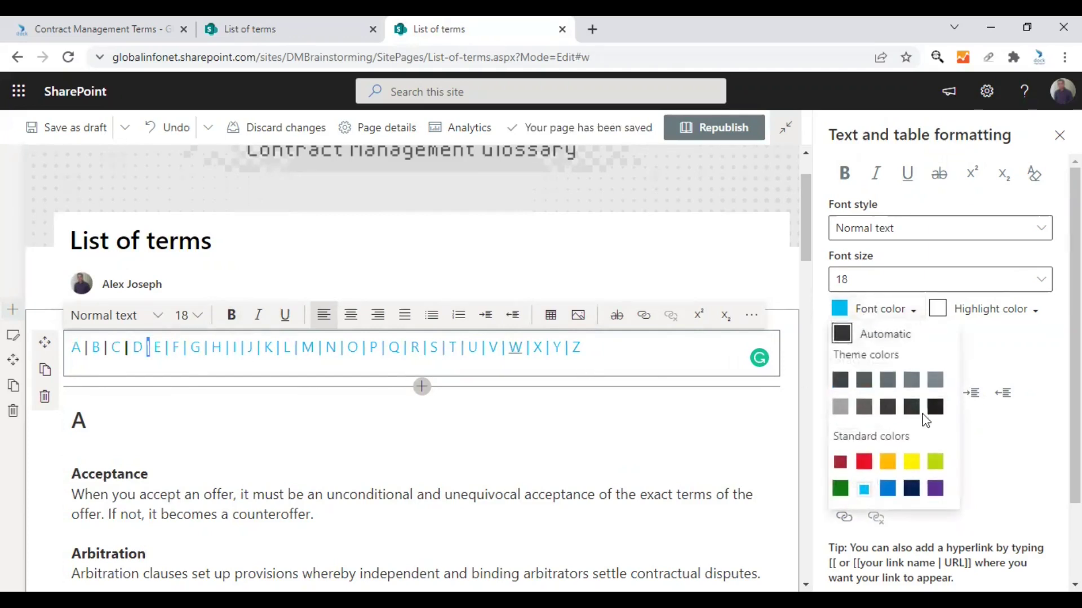
pyautogui.click(930, 411)
pyautogui.press('Right')
pyautogui.press('Right')
pyautogui.press('Right')
pyautogui.hotkey('shift', 'Right')
pyautogui.click(876, 309)
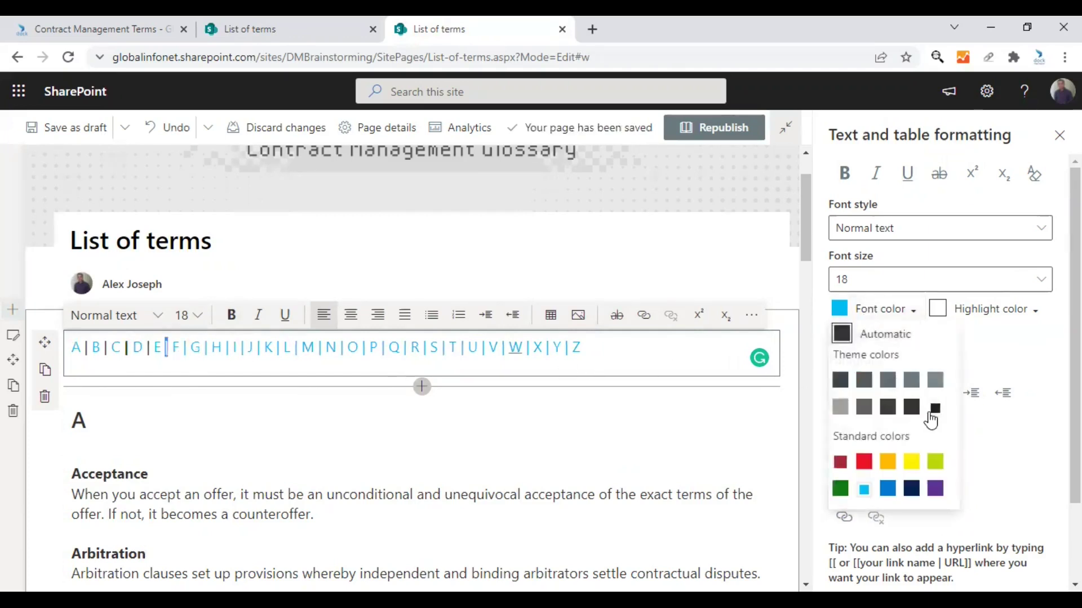
pyautogui.click(933, 410)
pyautogui.click(645, 354)
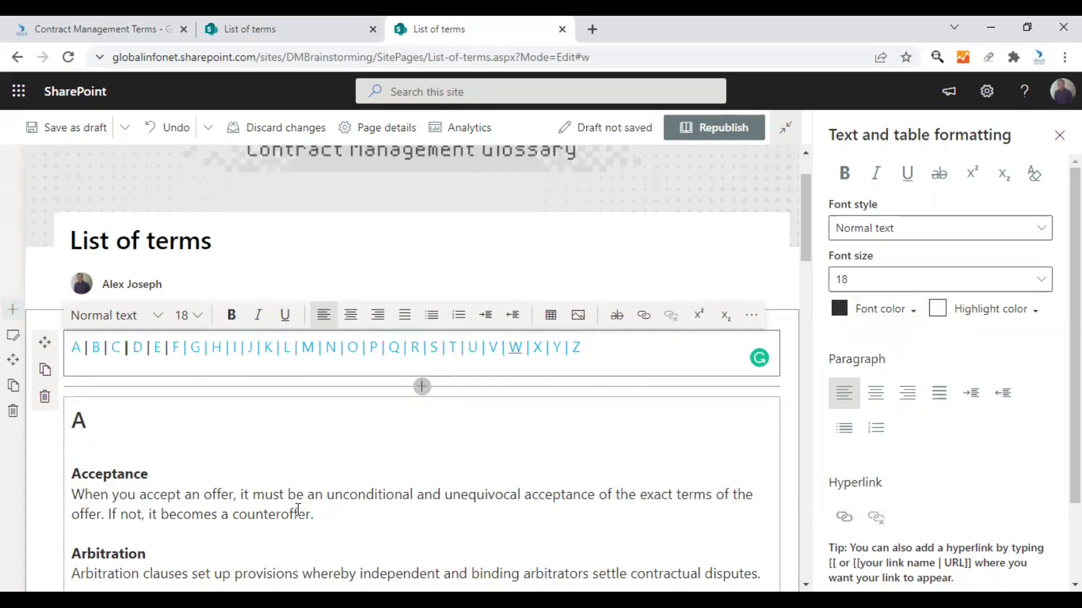
pyautogui.click(317, 444)
pyautogui.scroll(2, 403, 427)
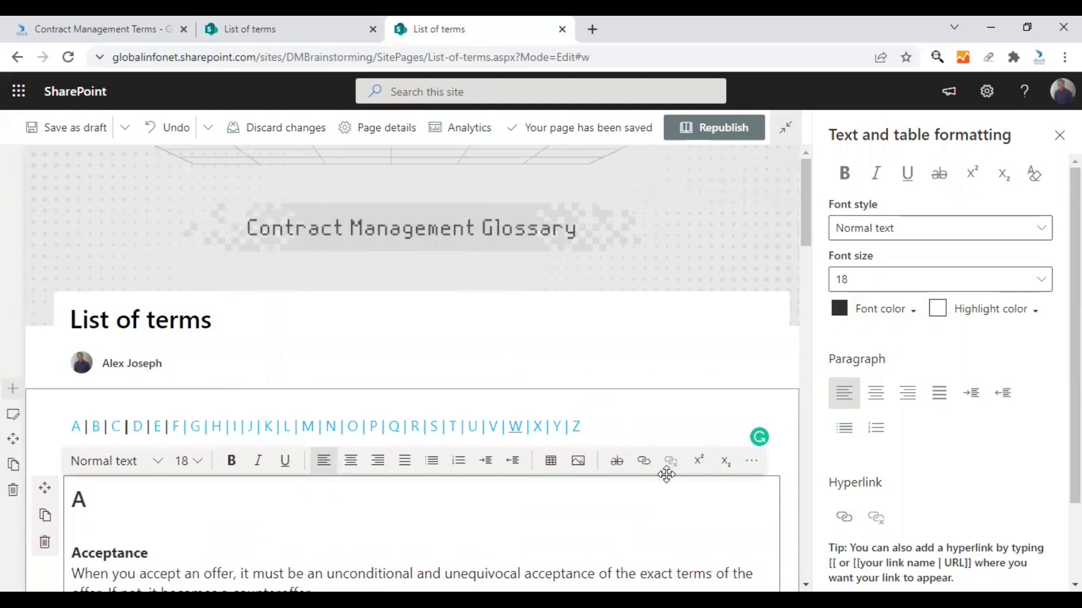
# Insert a Hero web part above the A–Z index and switch it to the One tile layout
pyautogui.click(752, 460)
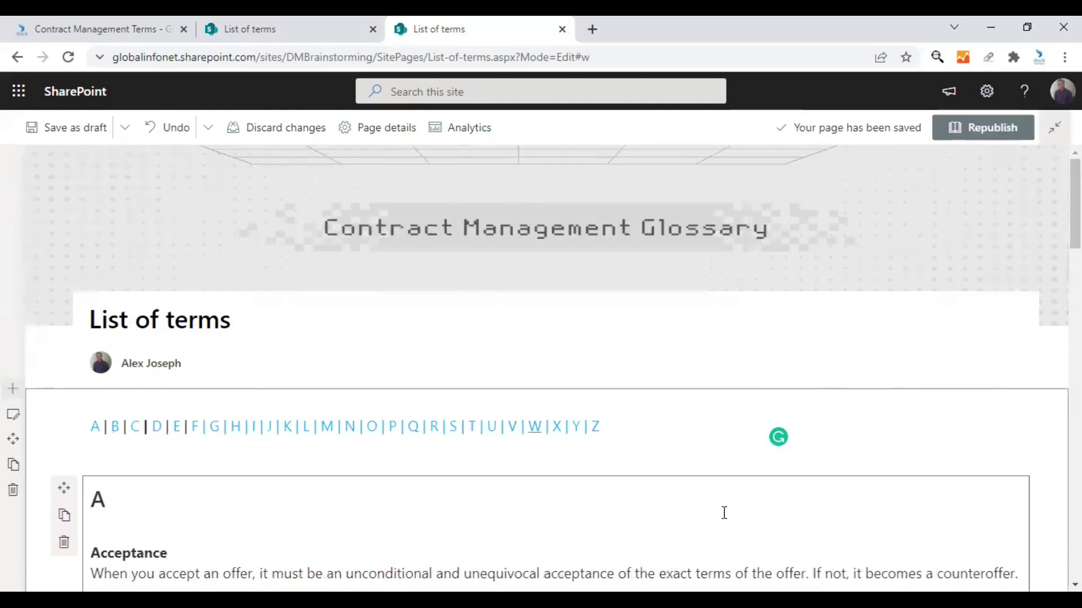
pyautogui.scroll(-2, 394, 451)
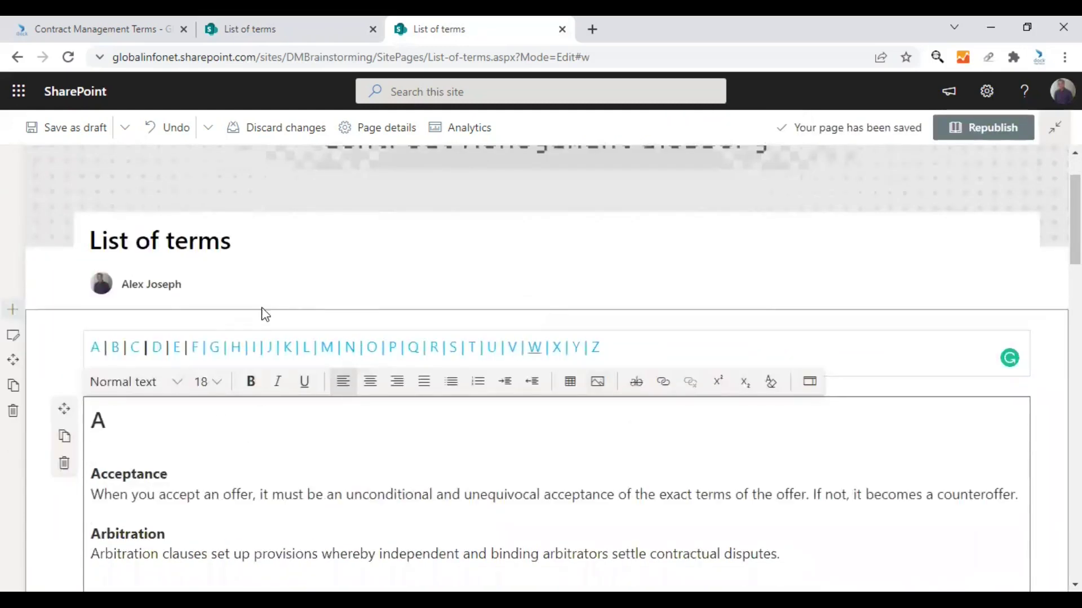
pyautogui.moveTo(162, 331)
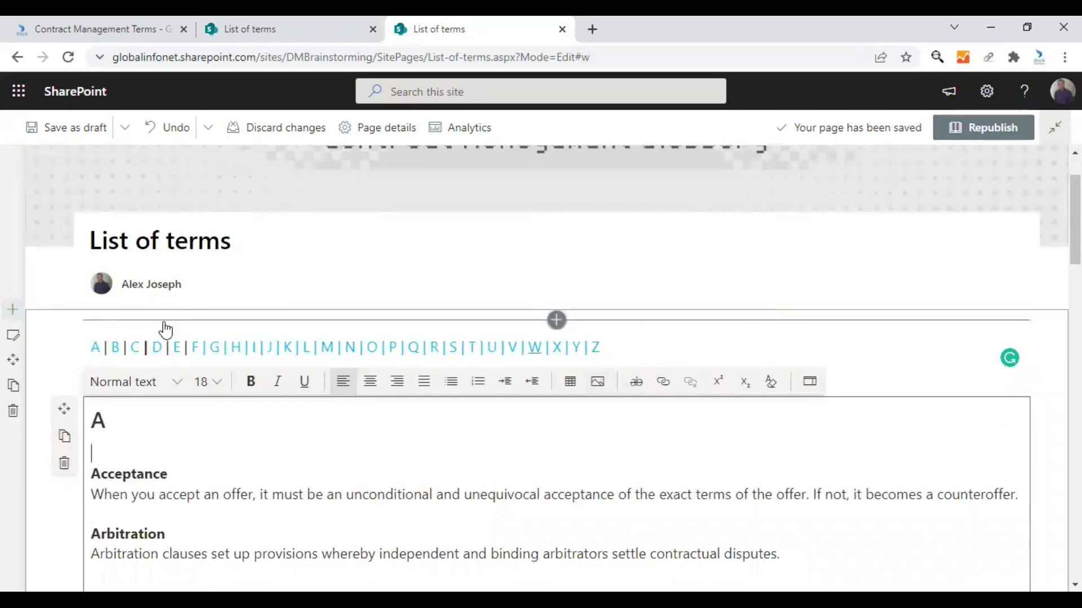
pyautogui.click(557, 322)
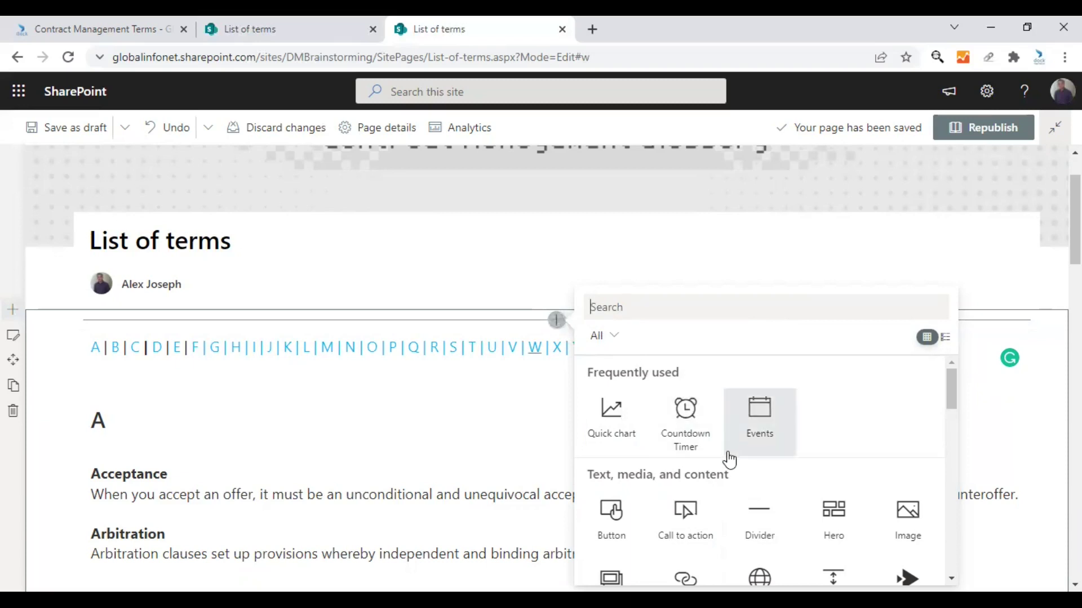
pyautogui.scroll(-1, 730, 459)
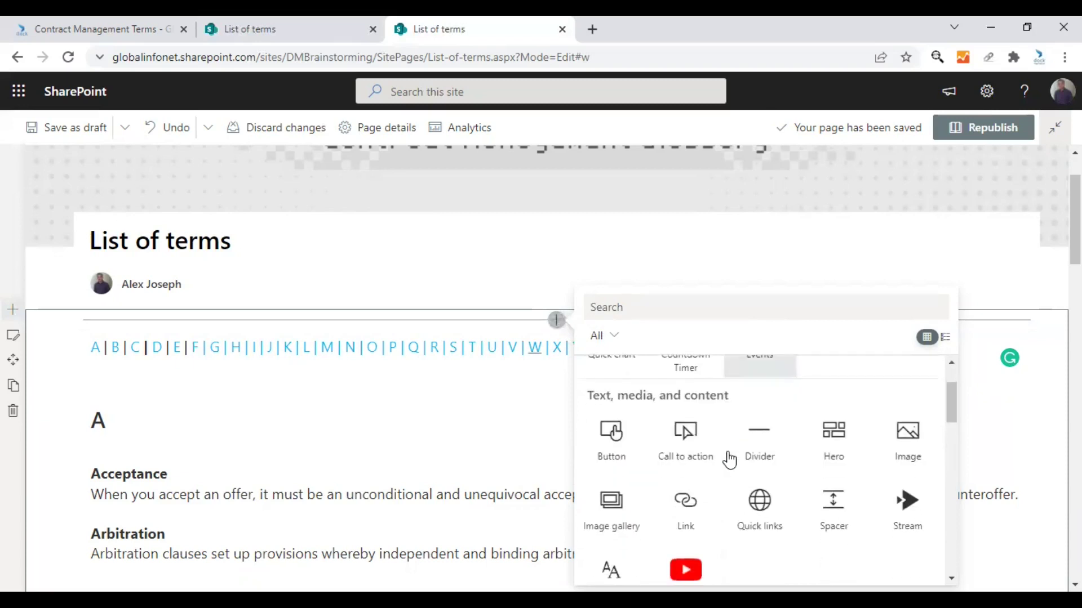
pyautogui.click(851, 442)
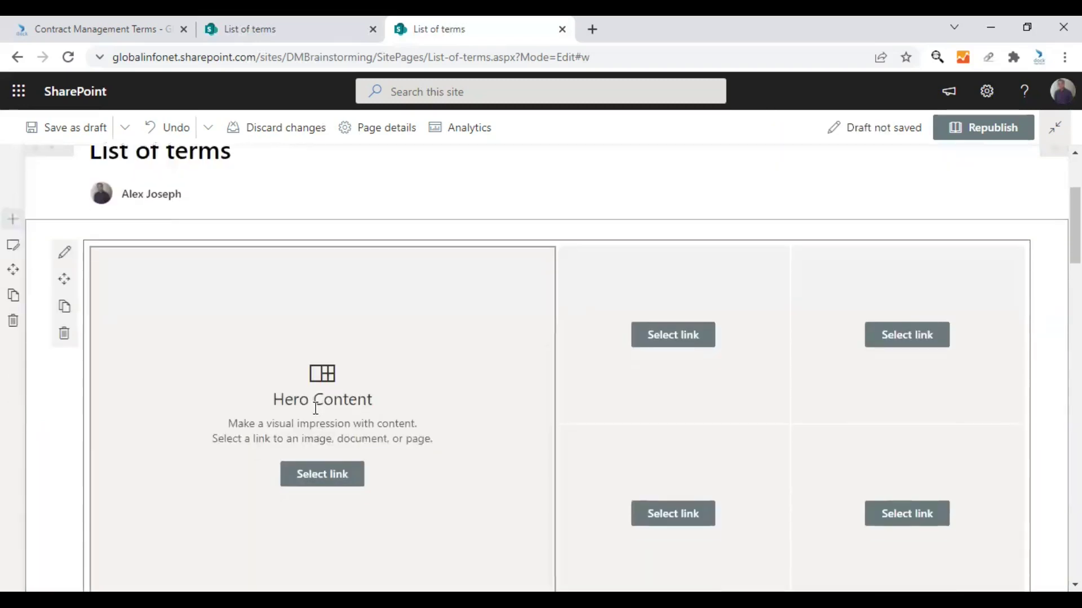
pyautogui.scroll(-1, 316, 408)
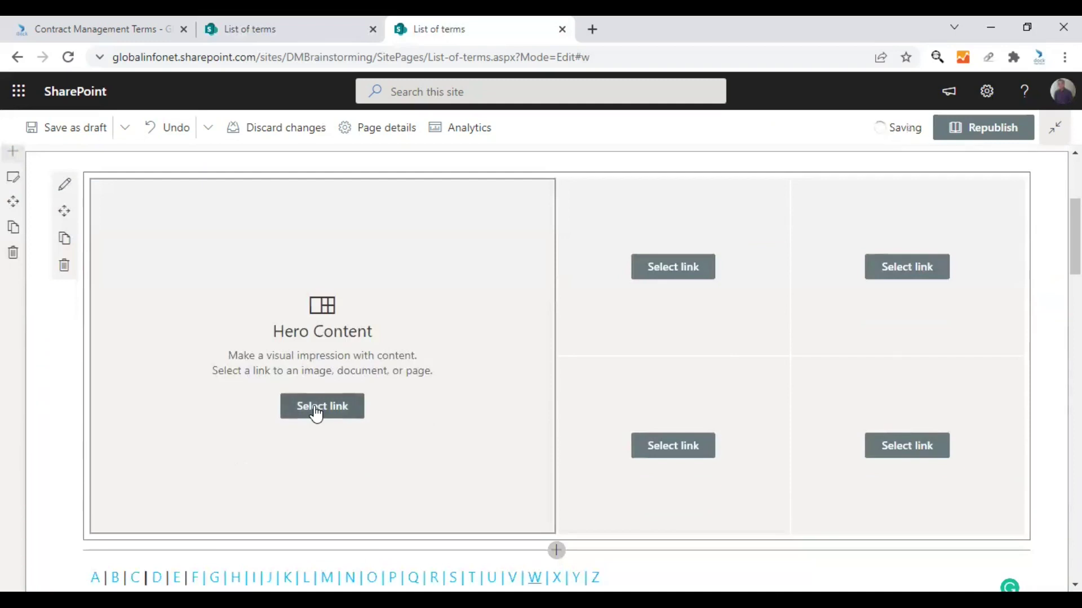
pyautogui.click(64, 188)
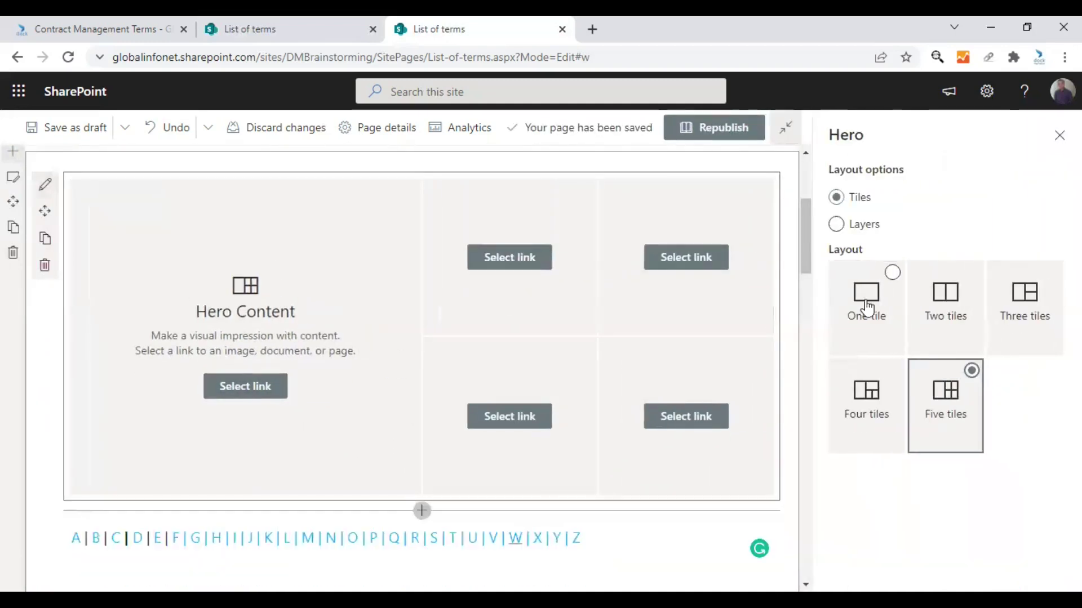
pyautogui.click(871, 296)
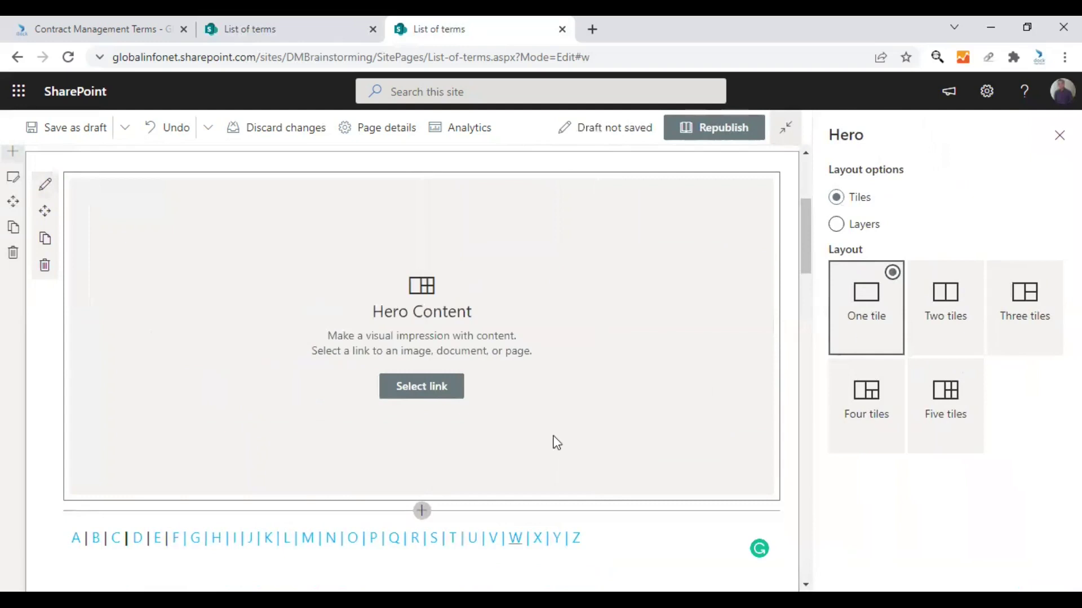
# Insert the falling dominoes photo from Stock images as the hero tile's image
pyautogui.click(439, 395)
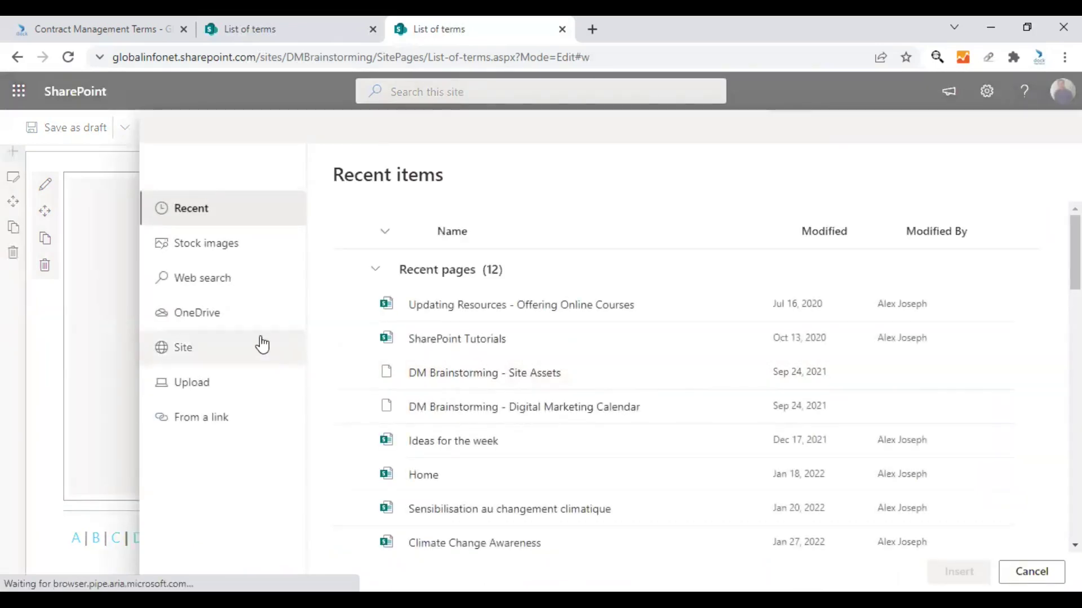
pyautogui.click(210, 285)
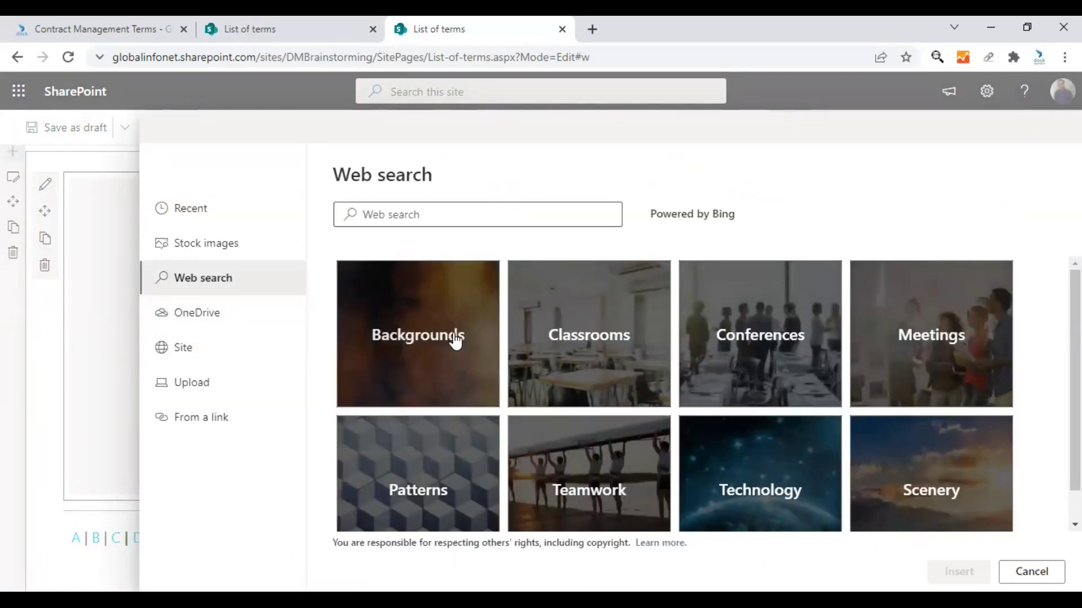
pyautogui.click(455, 341)
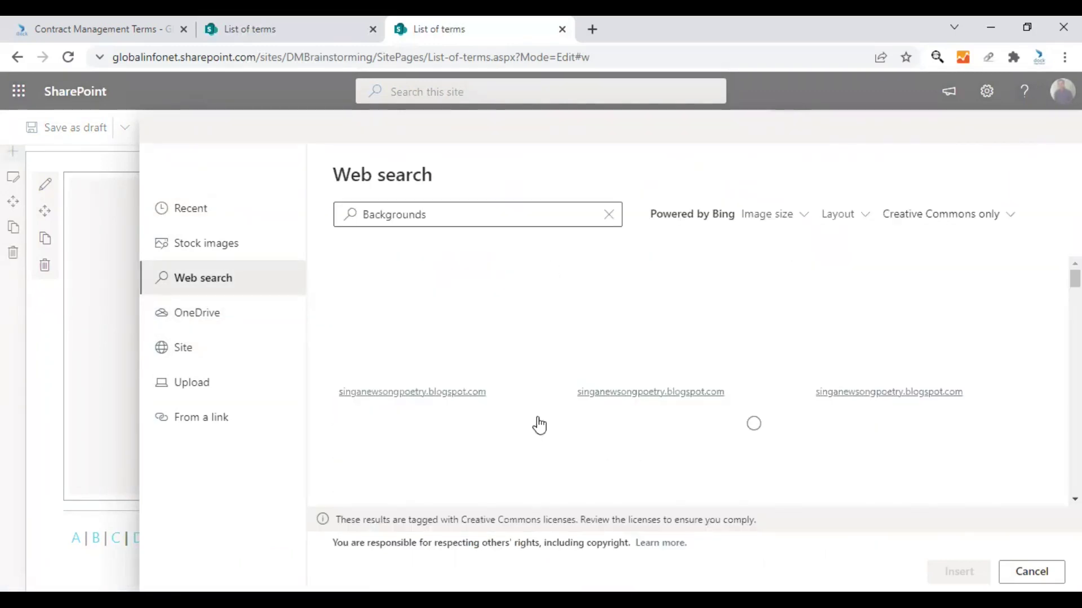
pyautogui.click(204, 252)
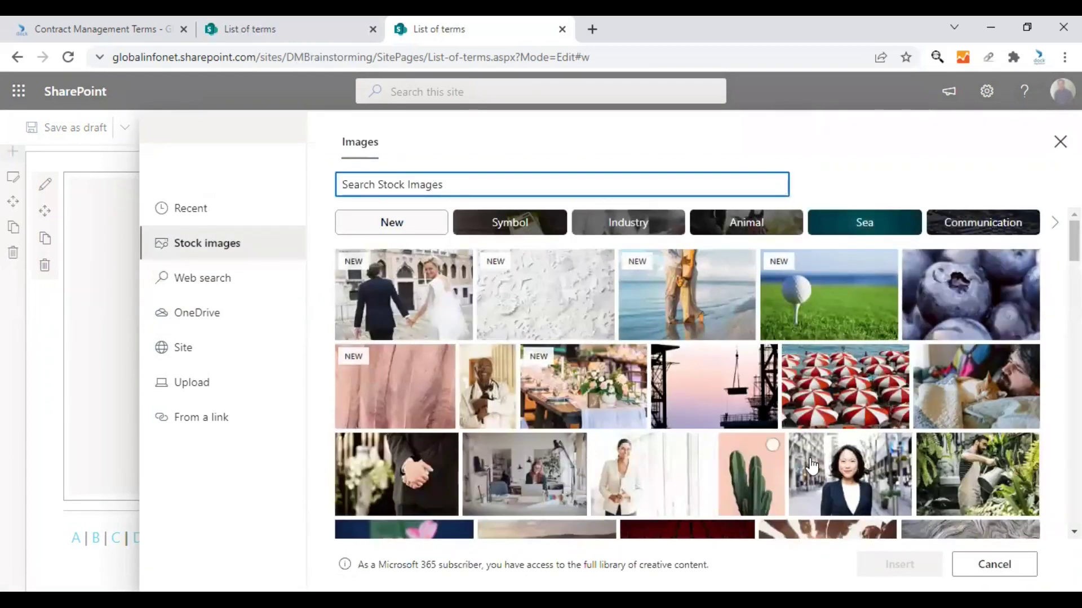
pyautogui.scroll(-3, 809, 462)
pyautogui.scroll(-2, 809, 462)
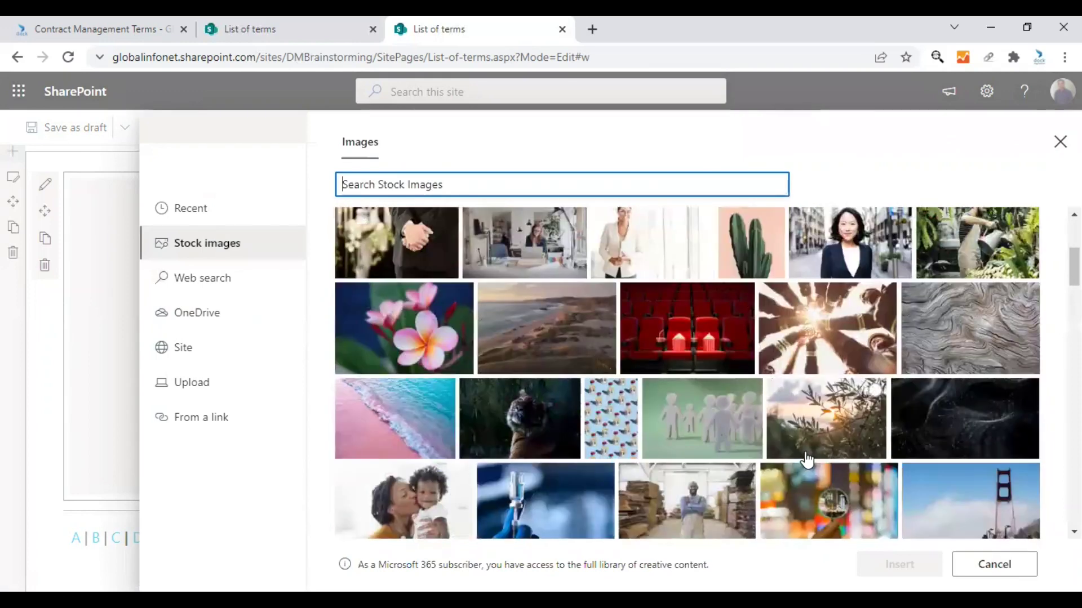
pyautogui.scroll(-3, 808, 461)
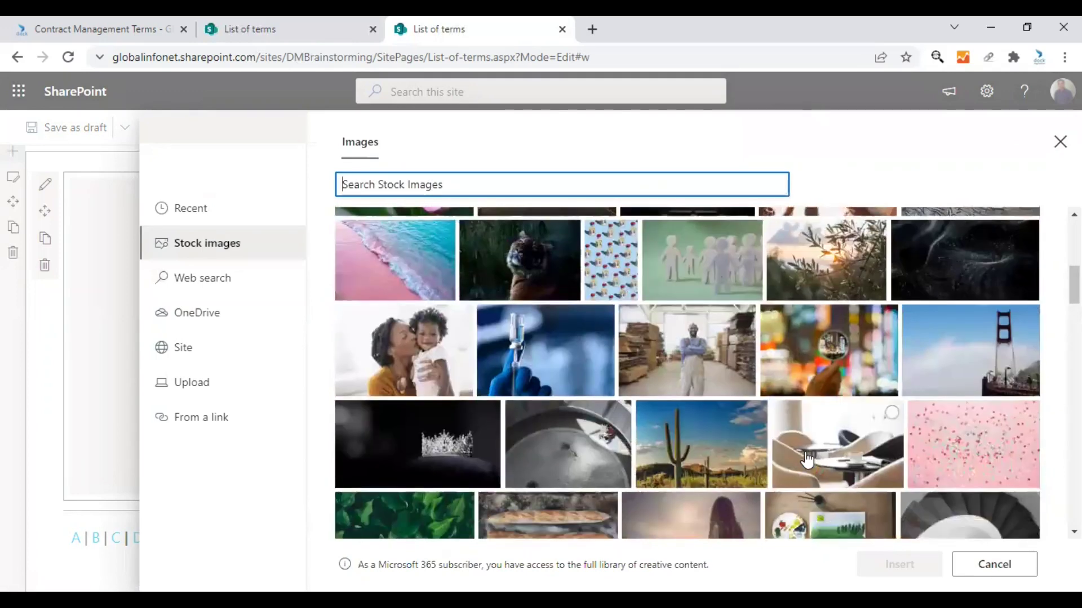
pyautogui.scroll(-3, 808, 461)
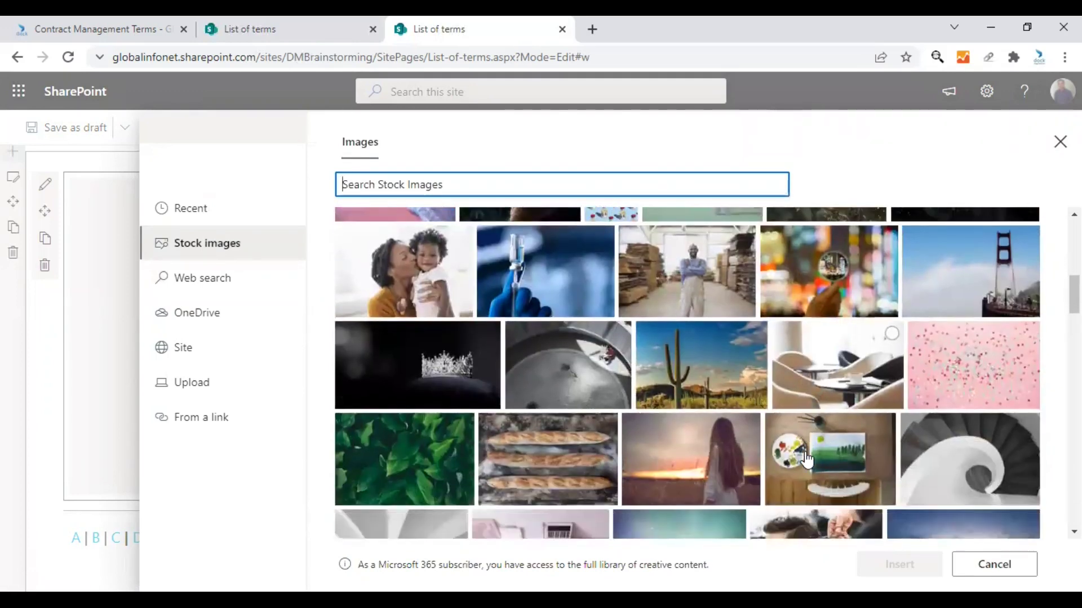
pyautogui.scroll(-1, 809, 461)
pyautogui.scroll(-2, 807, 460)
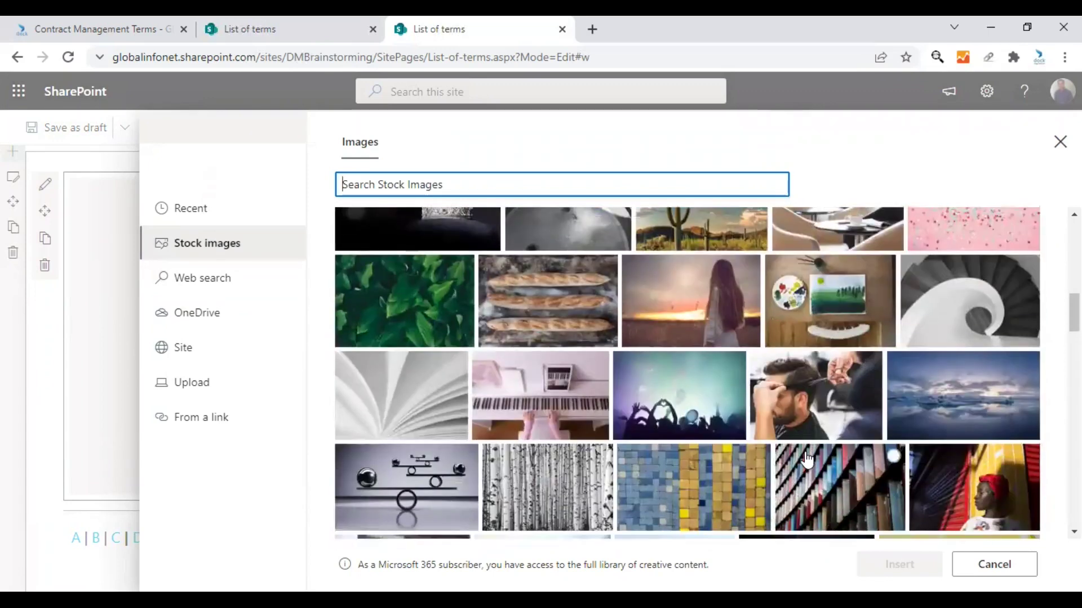
pyautogui.scroll(-3, 815, 388)
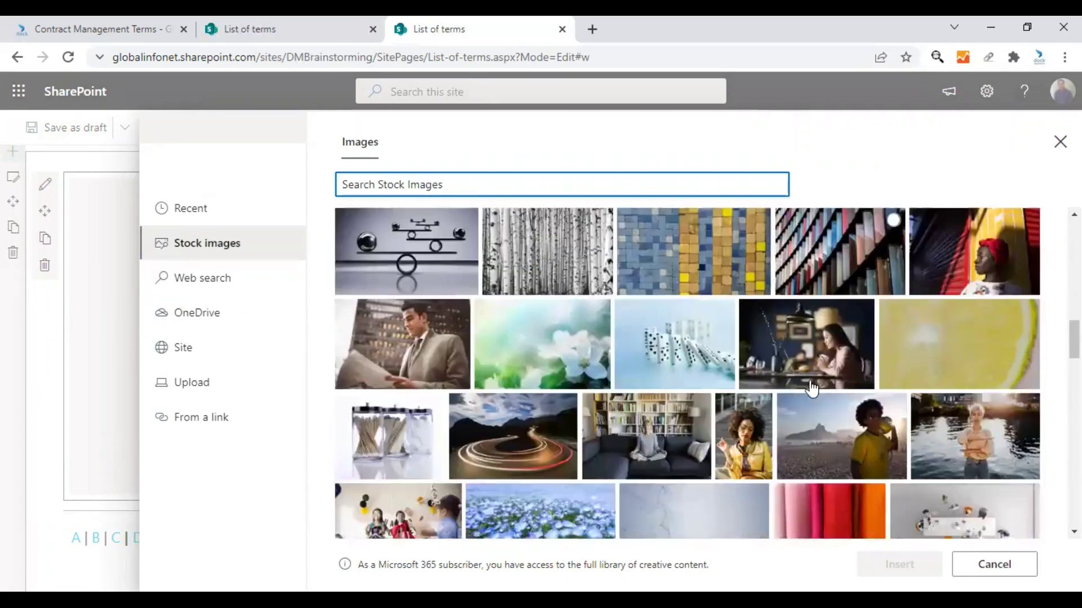
pyautogui.click(687, 266)
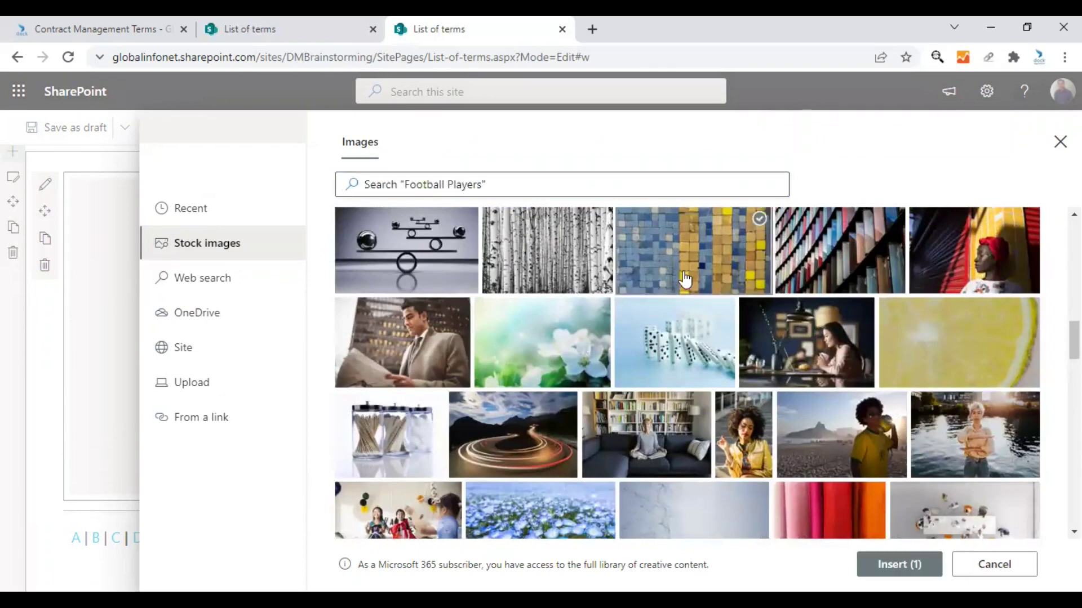
pyautogui.click(897, 564)
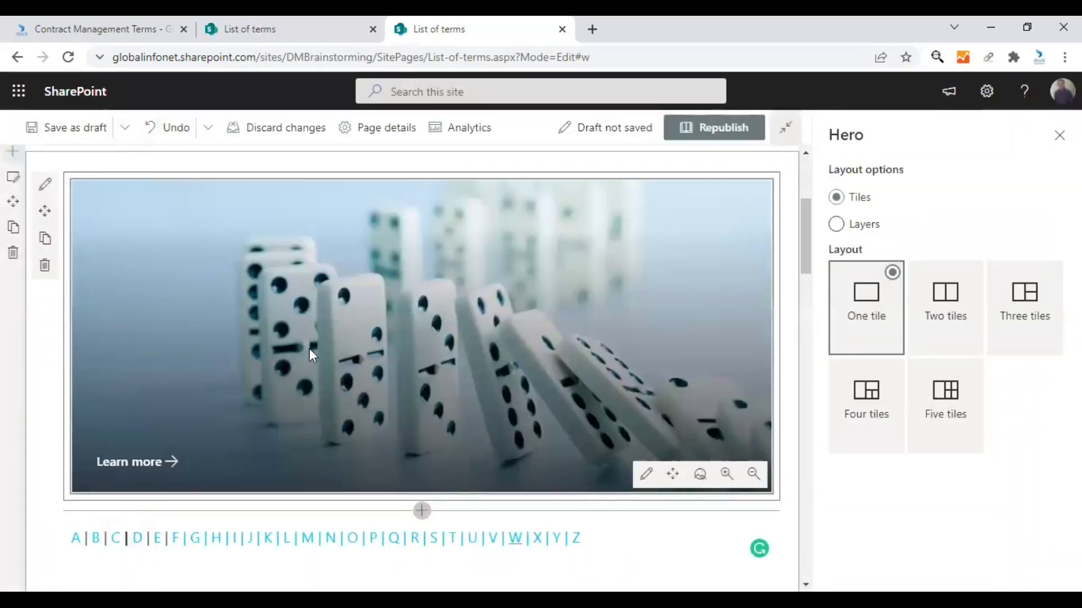
pyautogui.click(132, 16)
pyautogui.click(179, 59)
pyautogui.hotkey('ctrl', 'c')
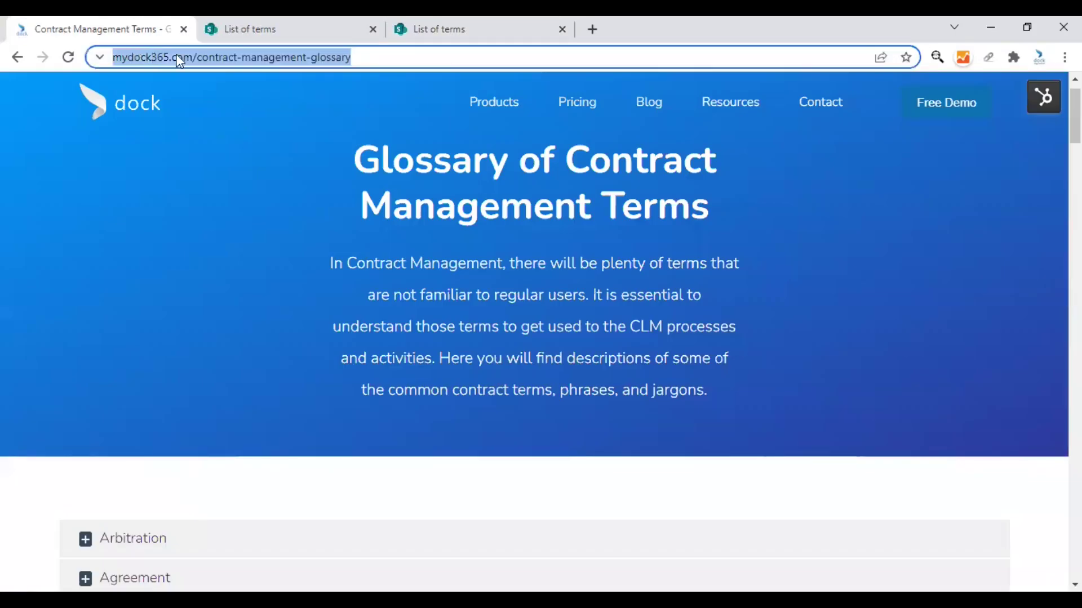
pyautogui.click(462, 26)
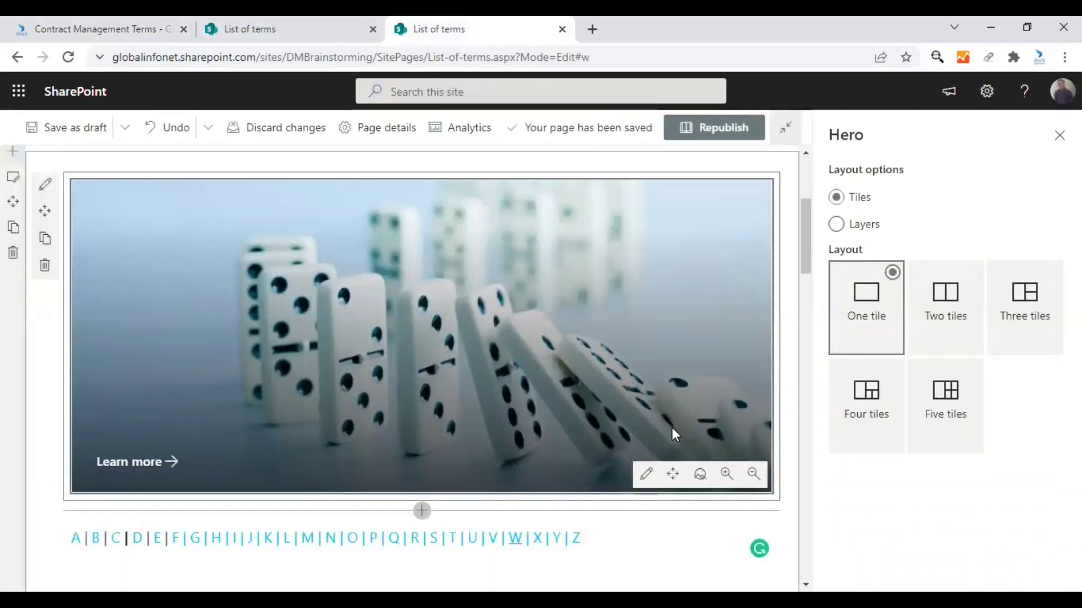
pyautogui.click(646, 476)
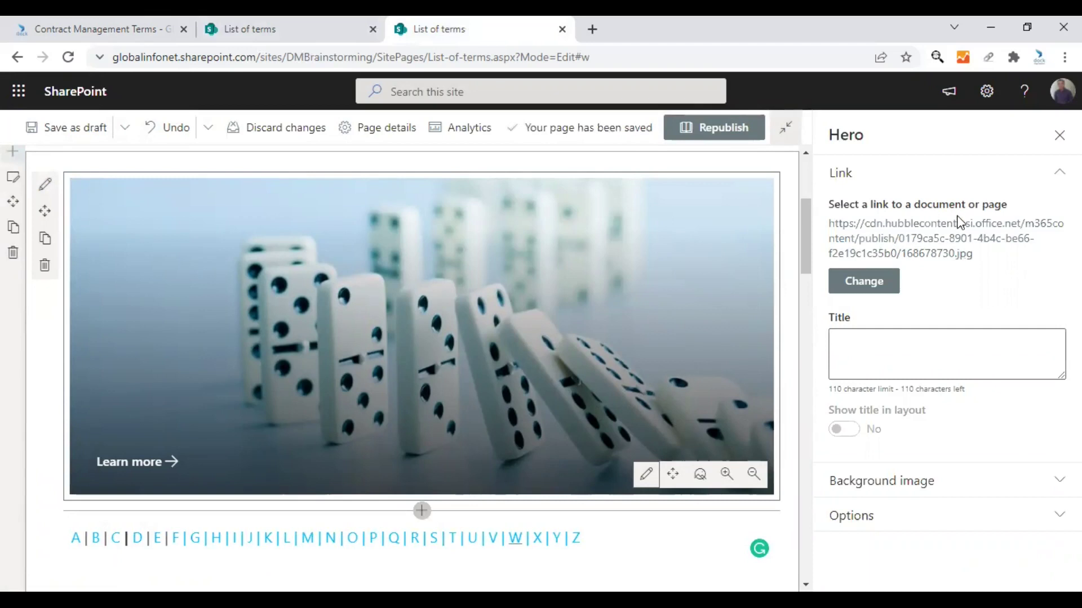
pyautogui.click(875, 281)
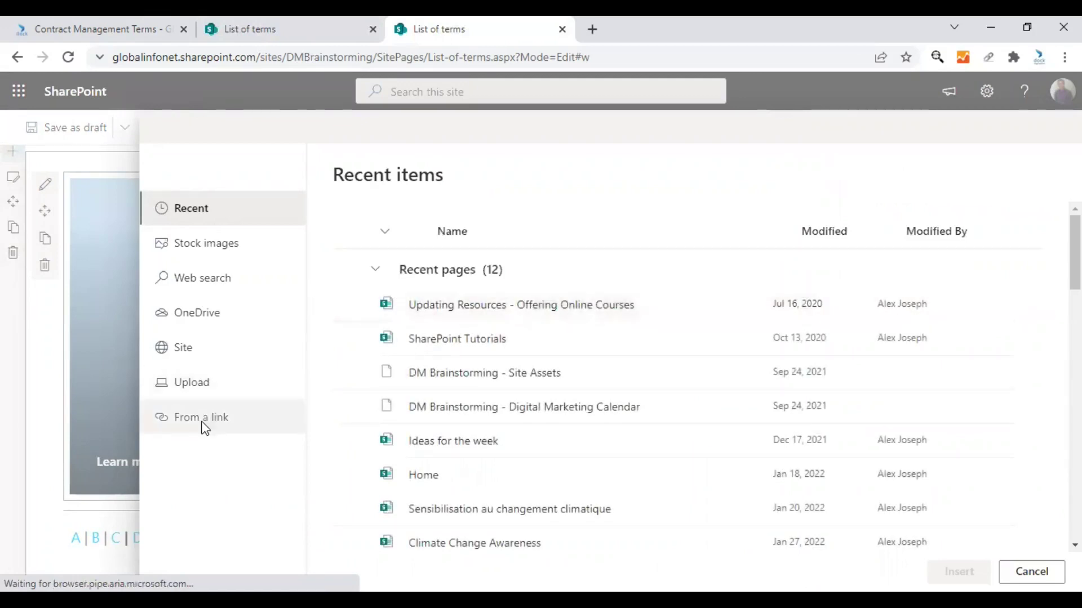
pyautogui.click(204, 427)
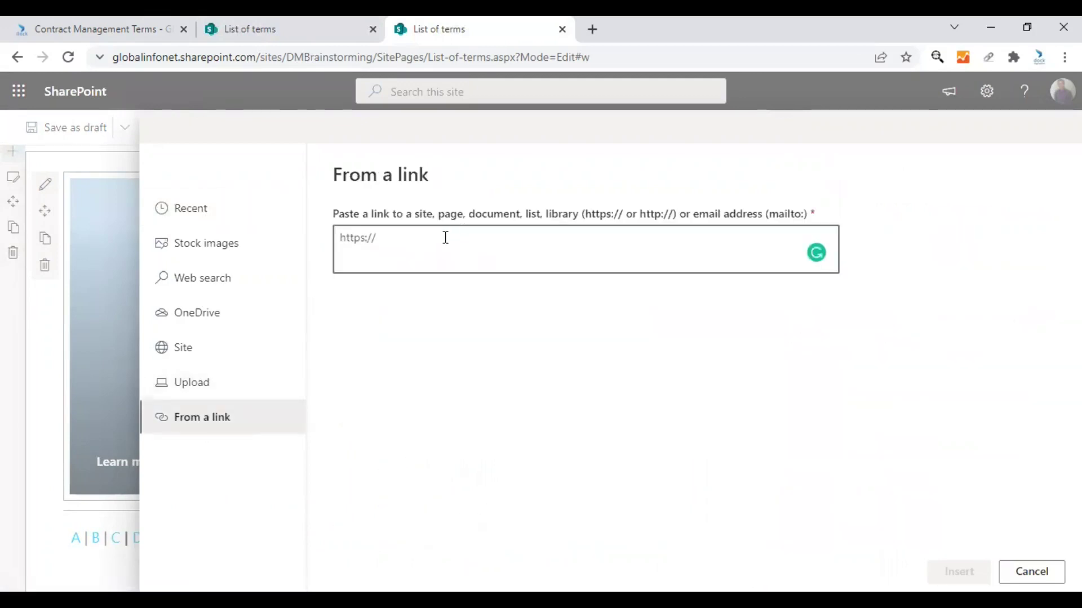
pyautogui.hotkey('ctrl', 'v')
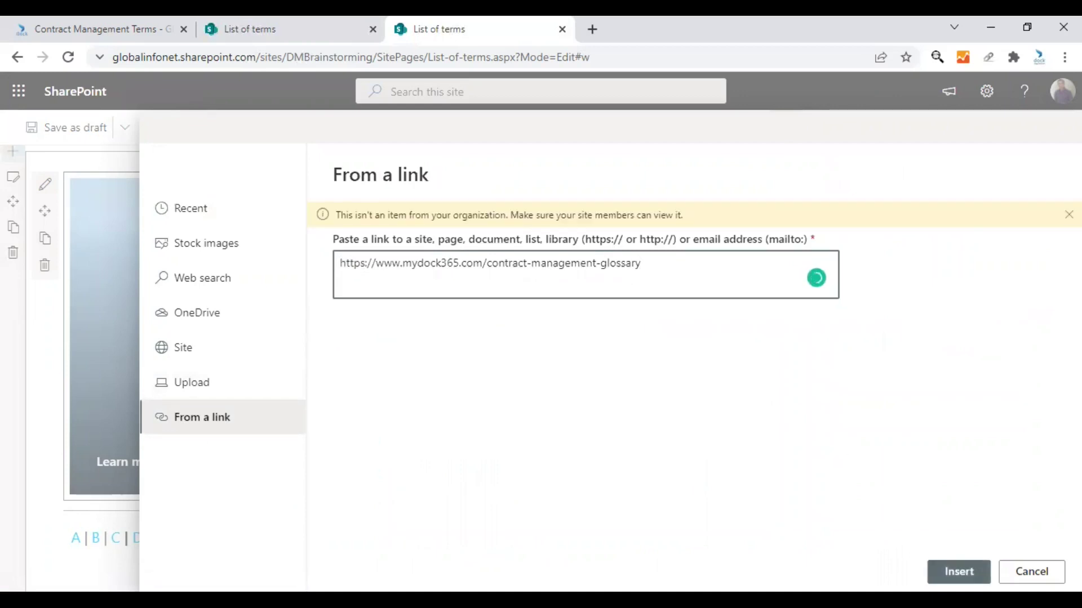
pyautogui.click(958, 572)
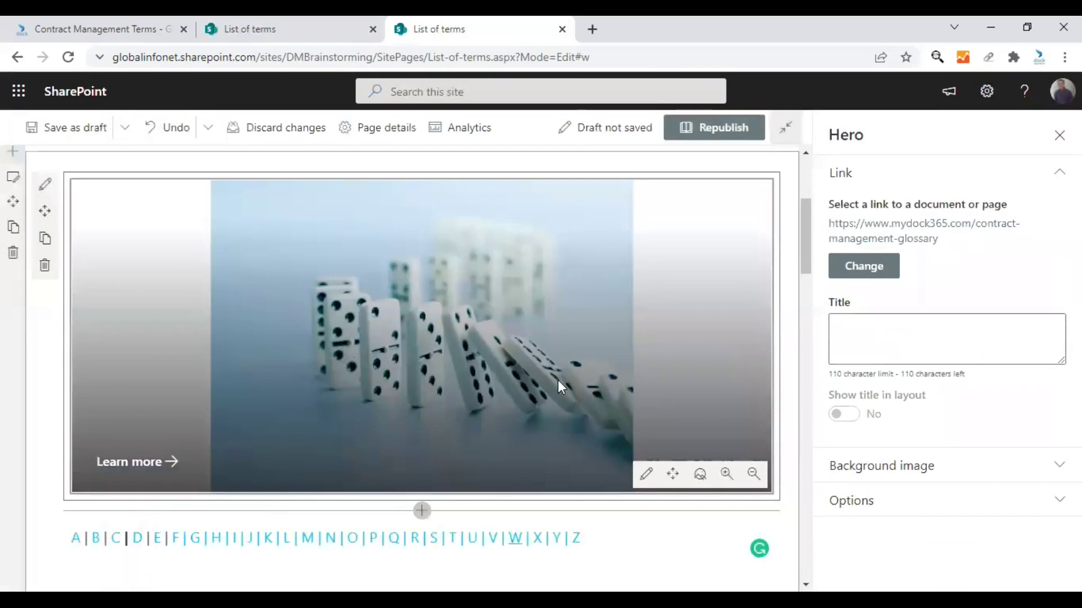
# Under the Hero pane's Options, paste the Dock 365 glossary URL into Call to action link
pyautogui.scroll(2, 558, 386)
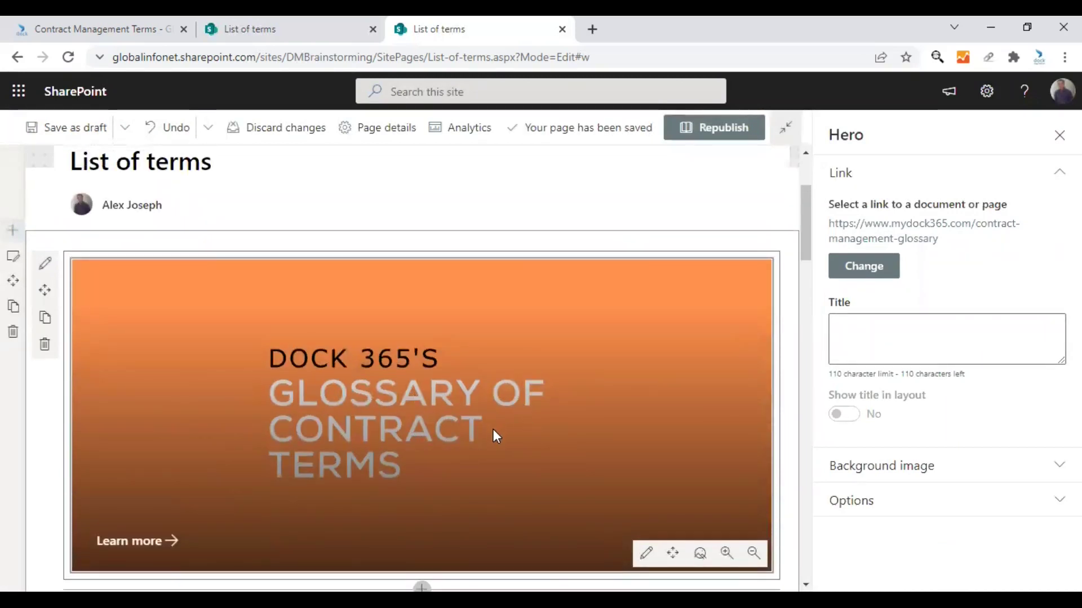
pyautogui.scroll(-3, 473, 479)
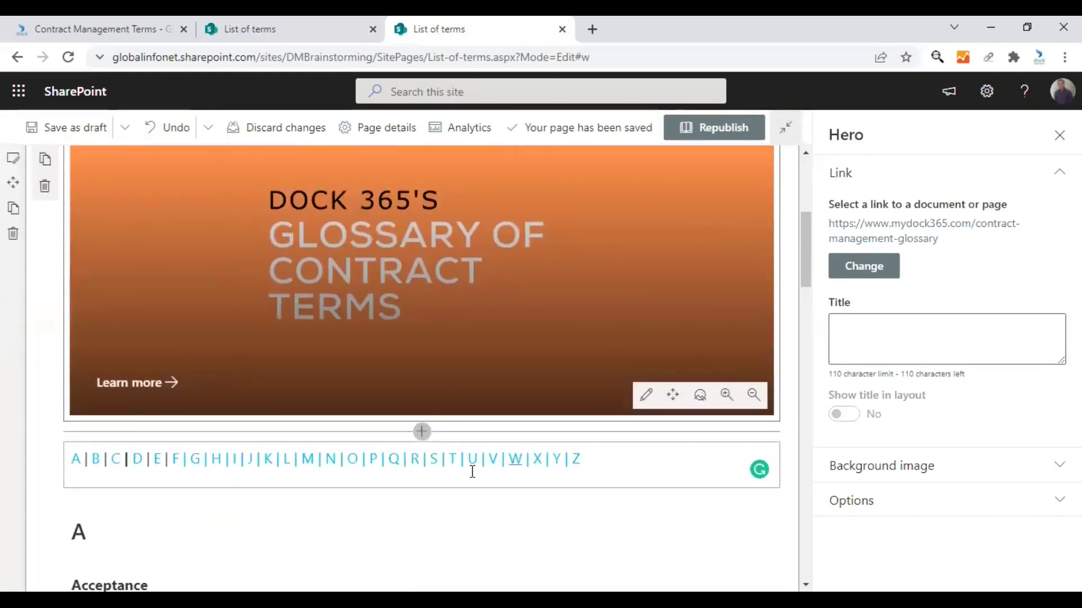
pyautogui.click(926, 467)
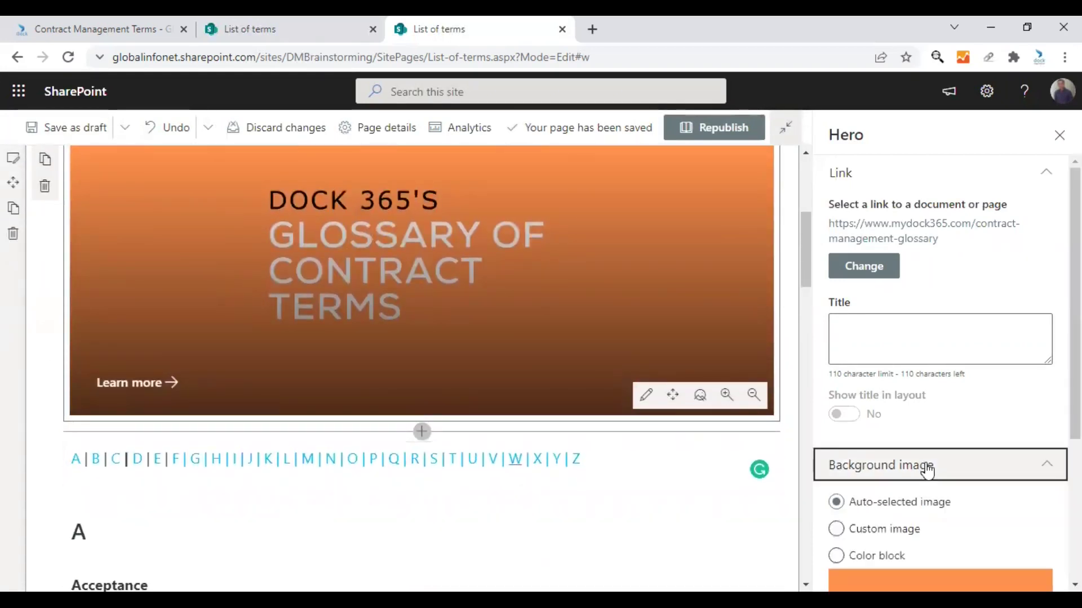
pyautogui.click(927, 467)
pyautogui.click(927, 467)
pyautogui.scroll(-2, 907, 538)
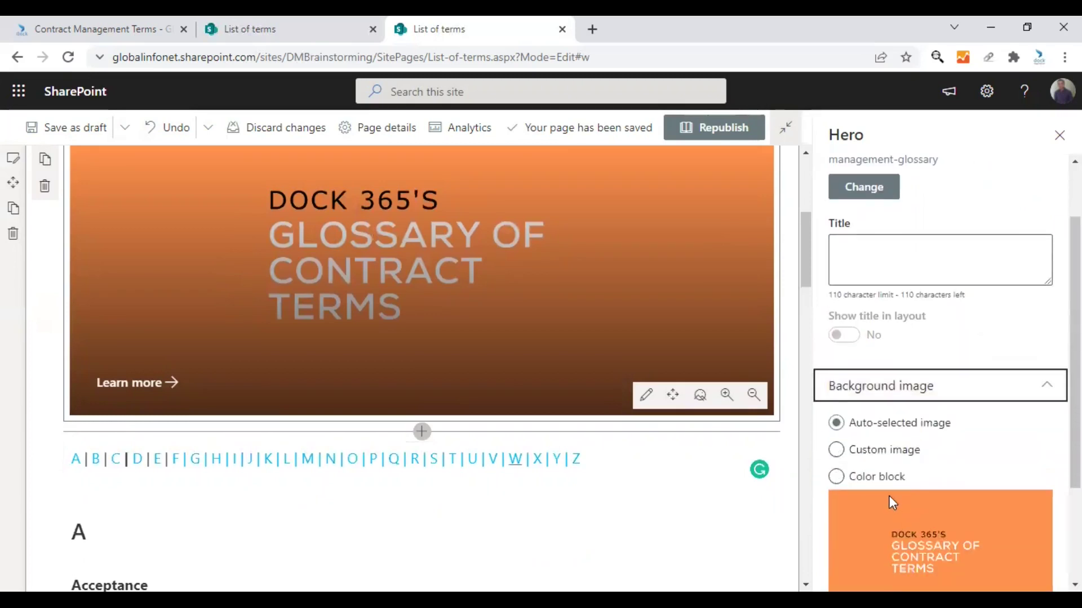
pyautogui.click(884, 395)
pyautogui.click(857, 502)
pyautogui.scroll(-2, 886, 495)
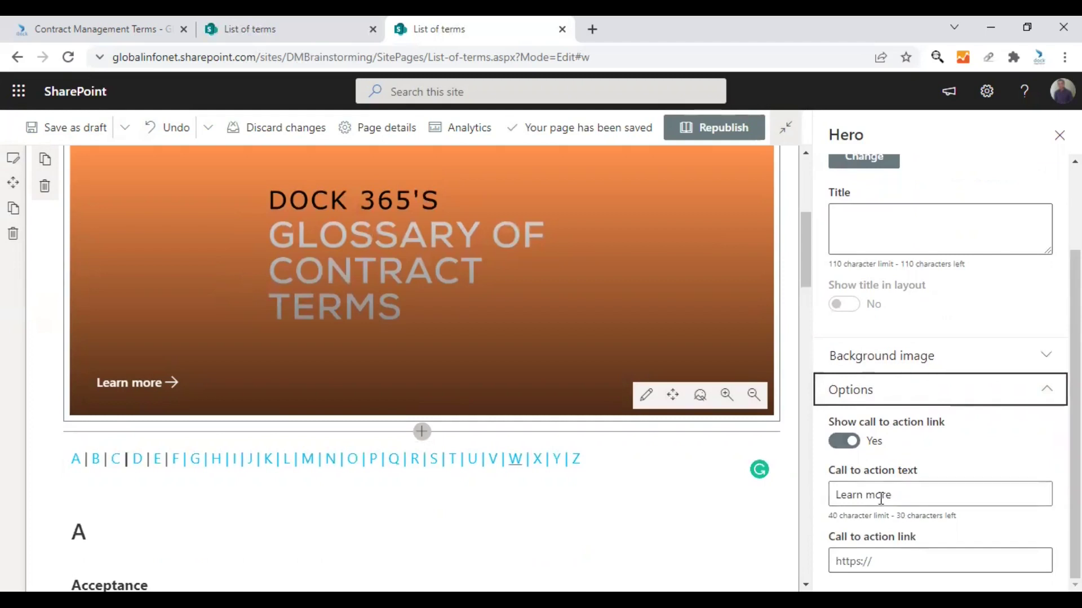
pyautogui.click(876, 562)
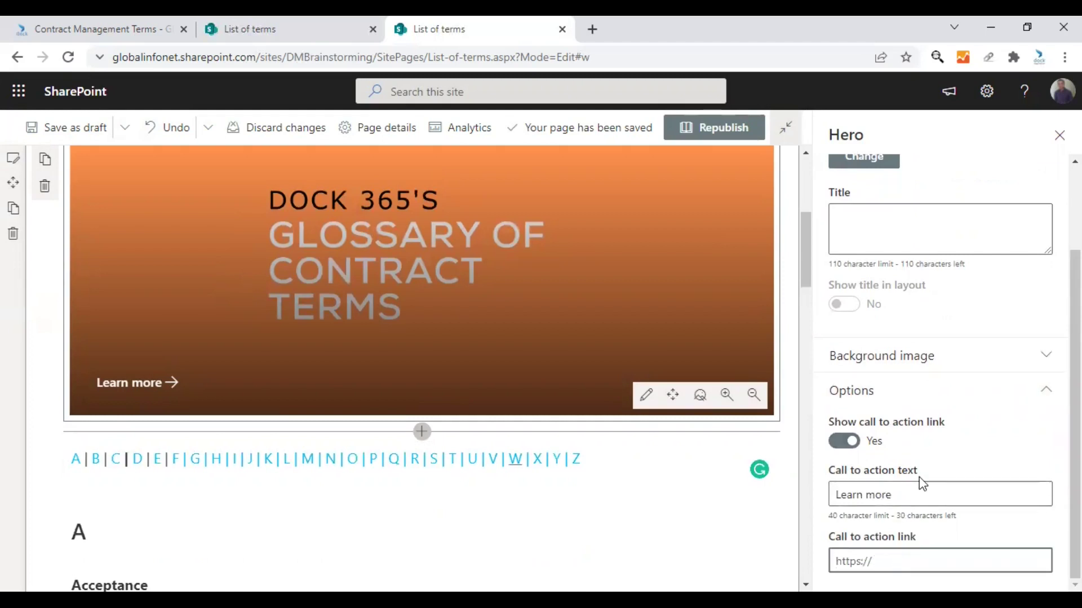
pyautogui.click(170, 390)
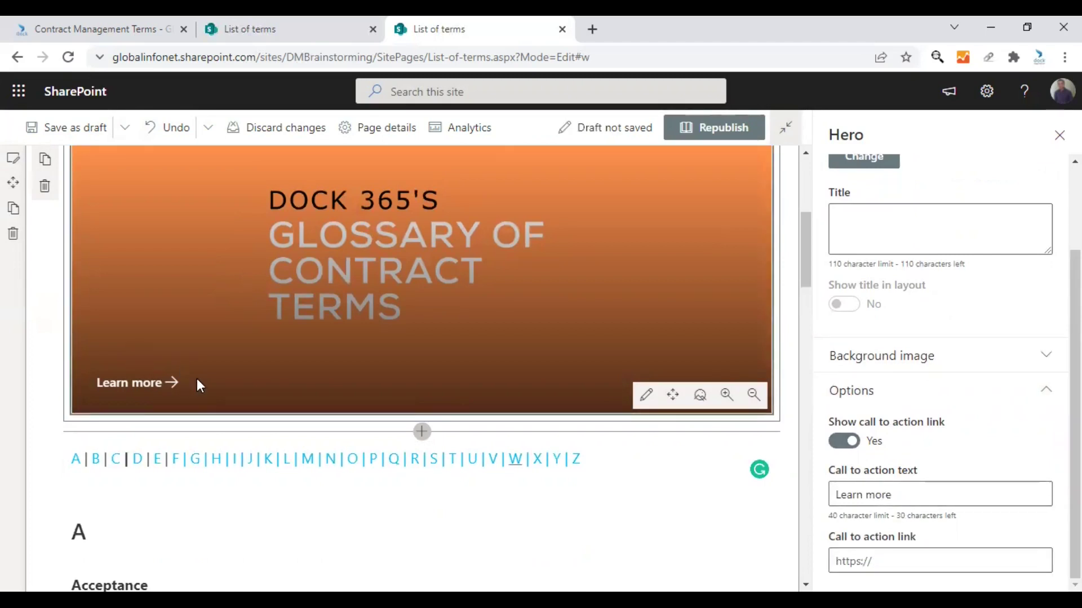
pyautogui.click(912, 561)
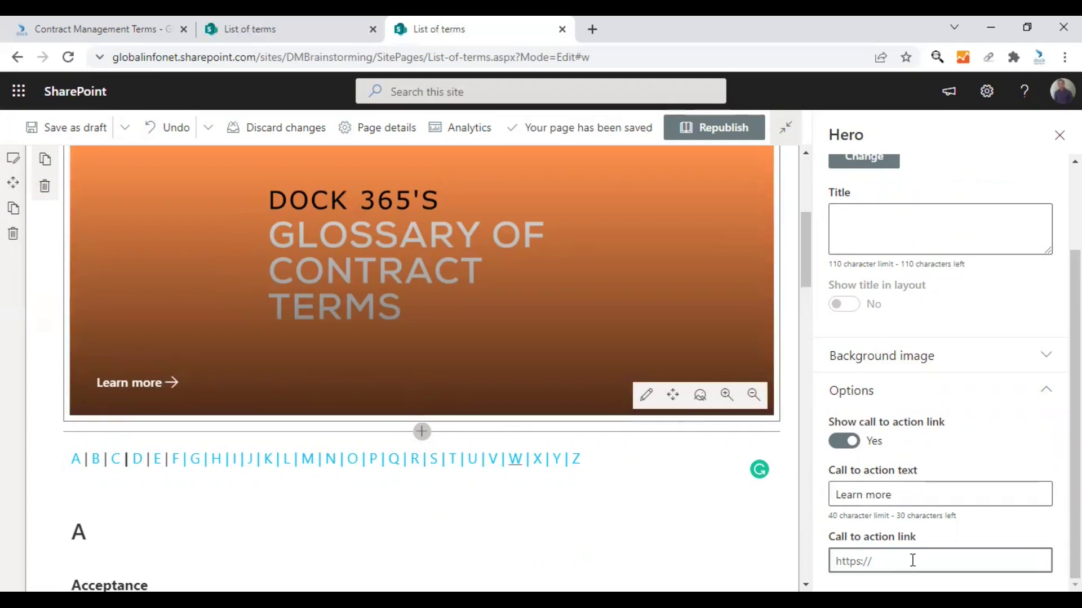
pyautogui.hotkey('ctrl', 'v')
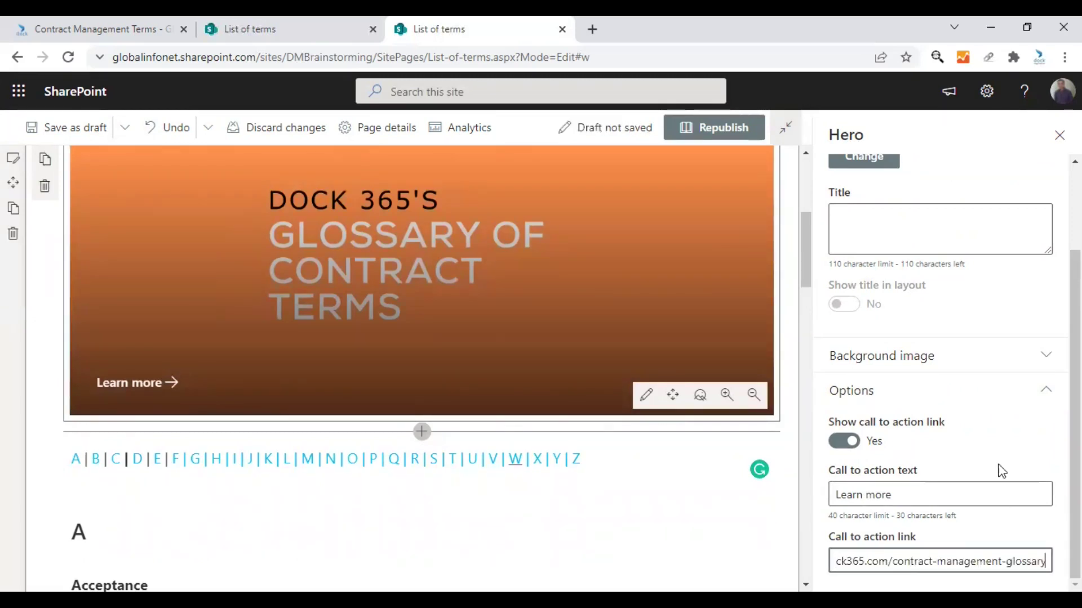
pyautogui.scroll(2, 1008, 398)
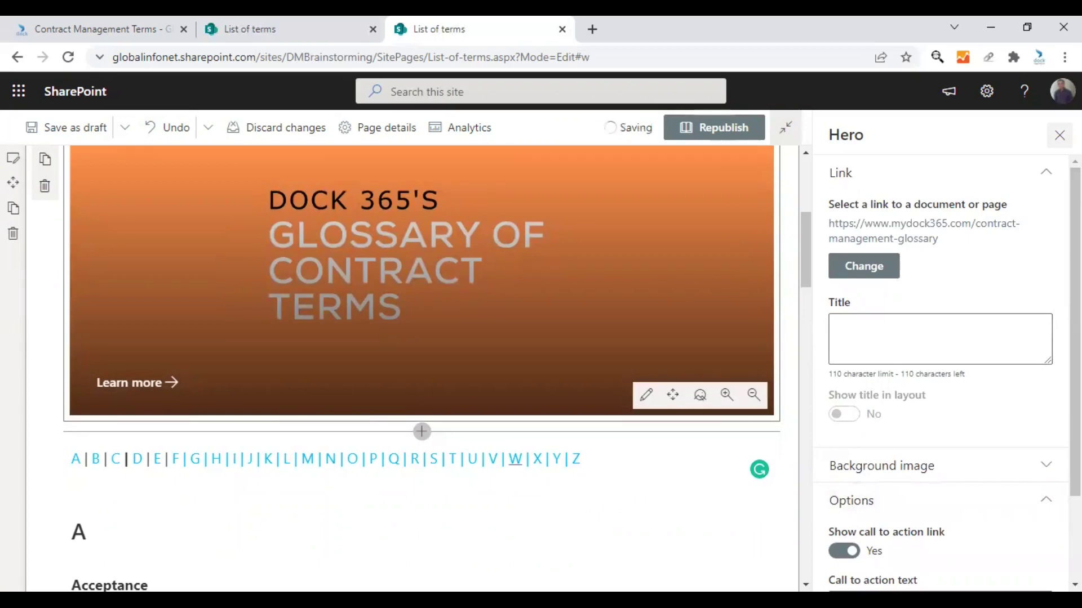
# Close the Hero pane, republish the List of terms page and look over the published result
pyautogui.click(1059, 135)
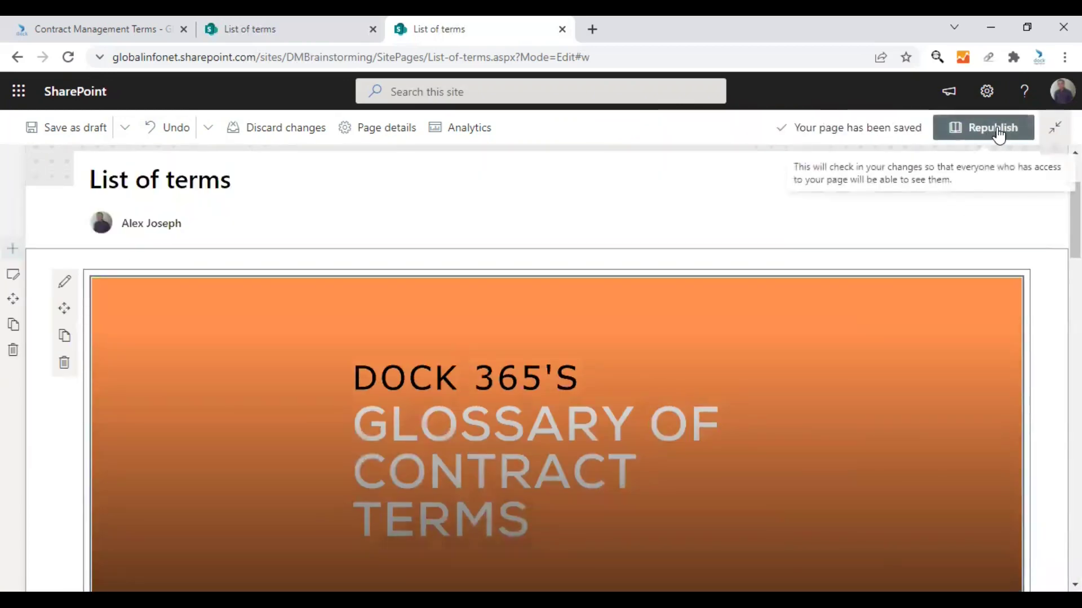
pyautogui.click(997, 129)
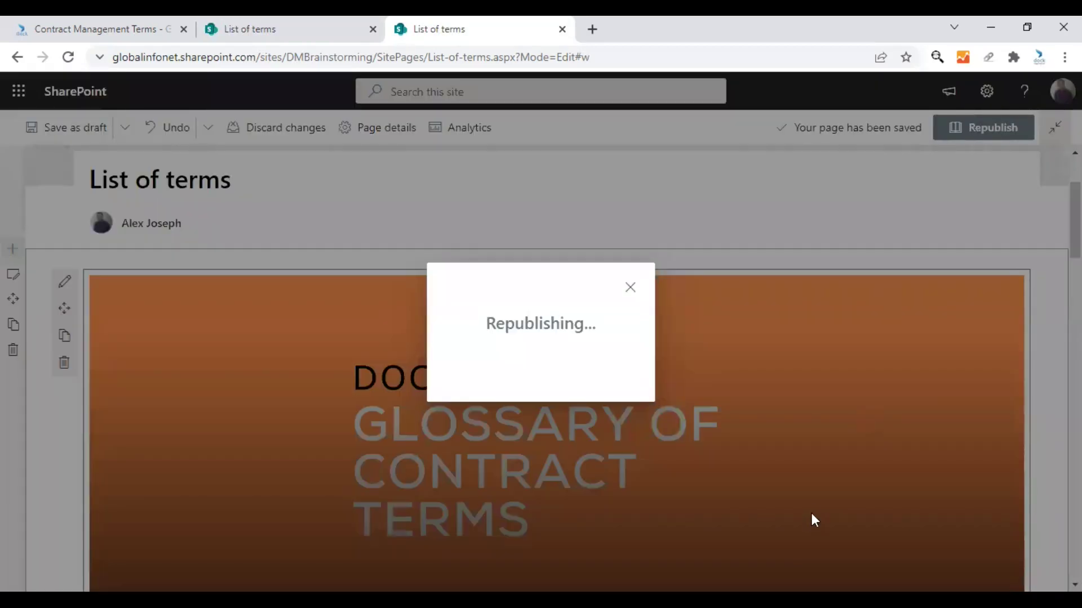
pyautogui.scroll(8, 845, 449)
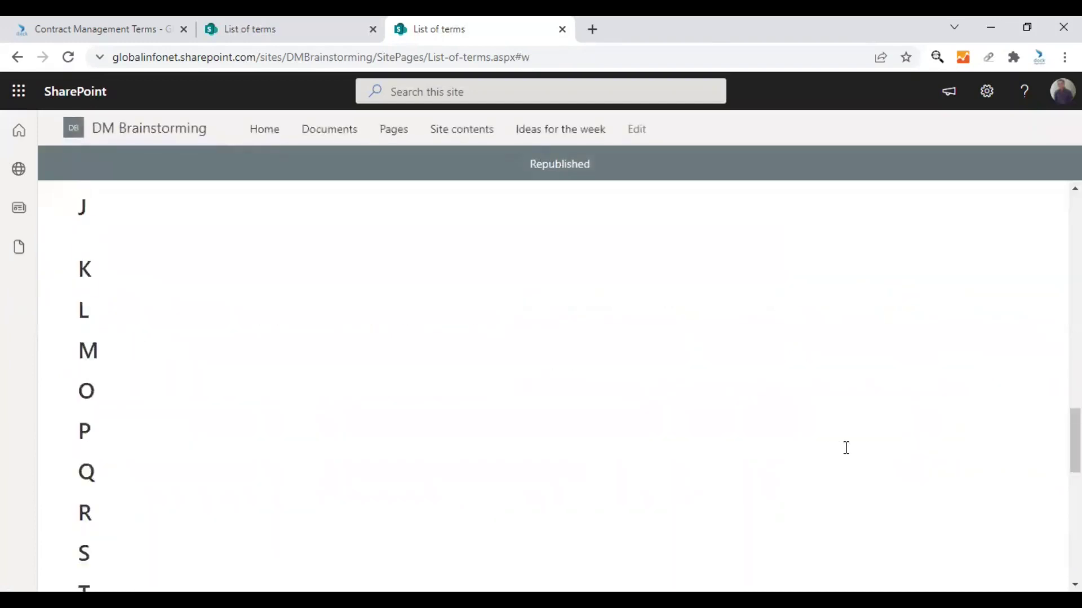
pyautogui.scroll(10, 845, 448)
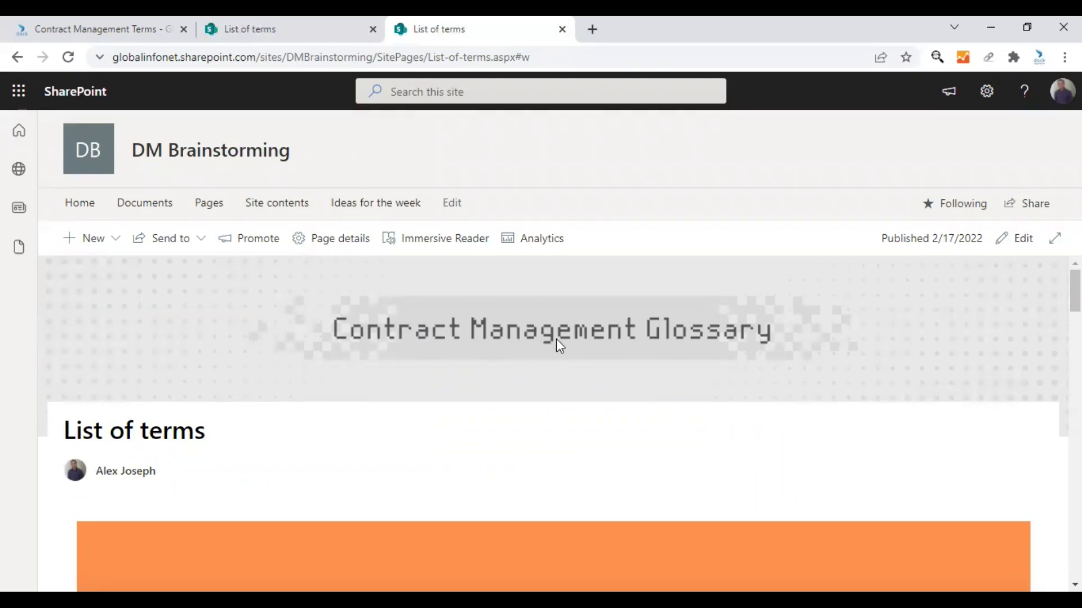
pyautogui.scroll(-1, 456, 381)
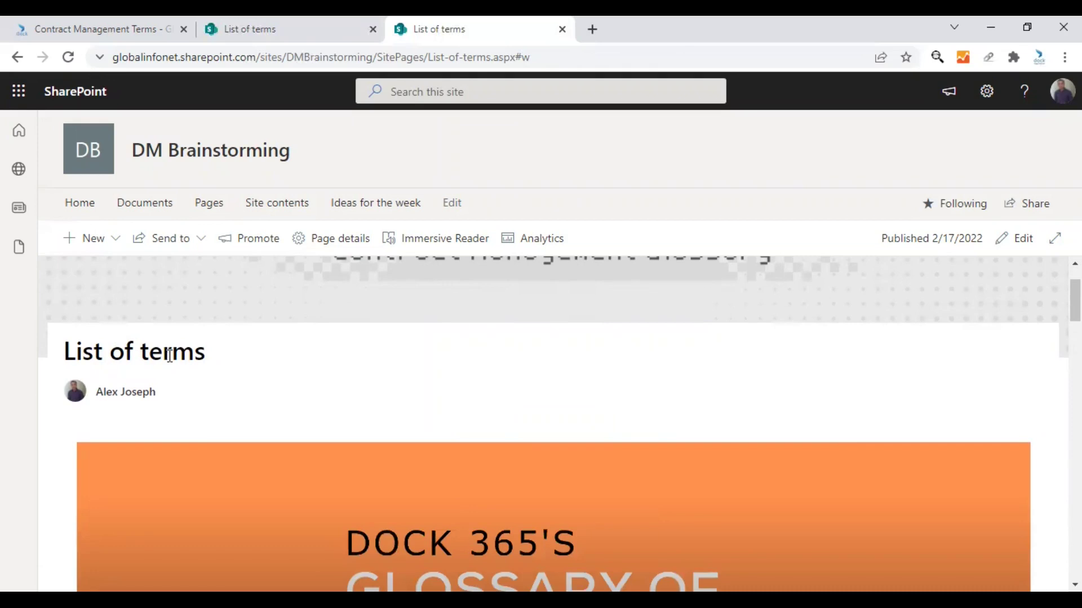
pyautogui.scroll(-2, 280, 373)
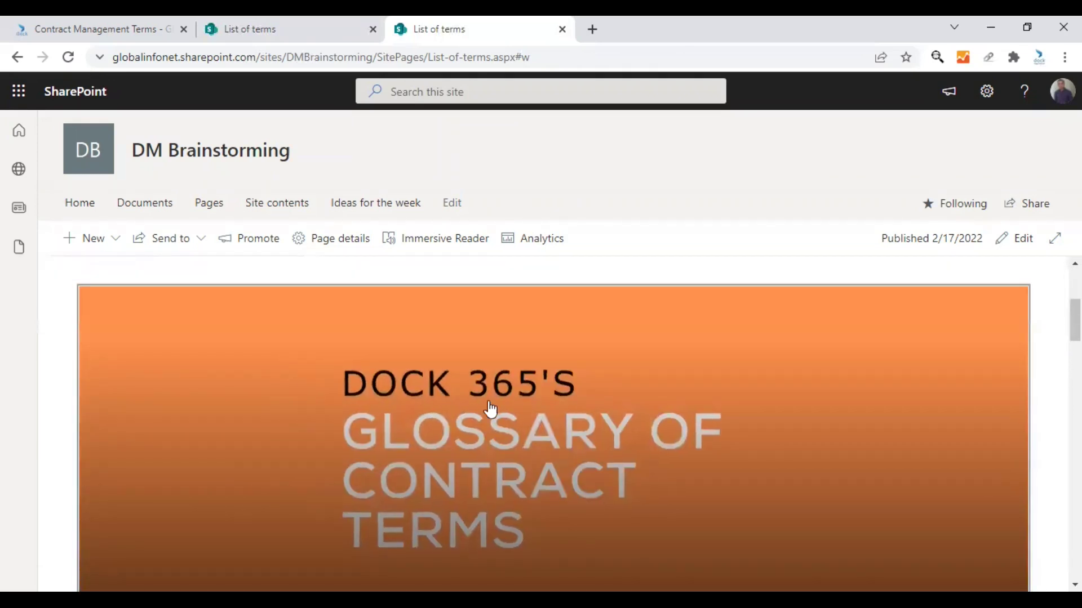
pyautogui.scroll(-2, 507, 415)
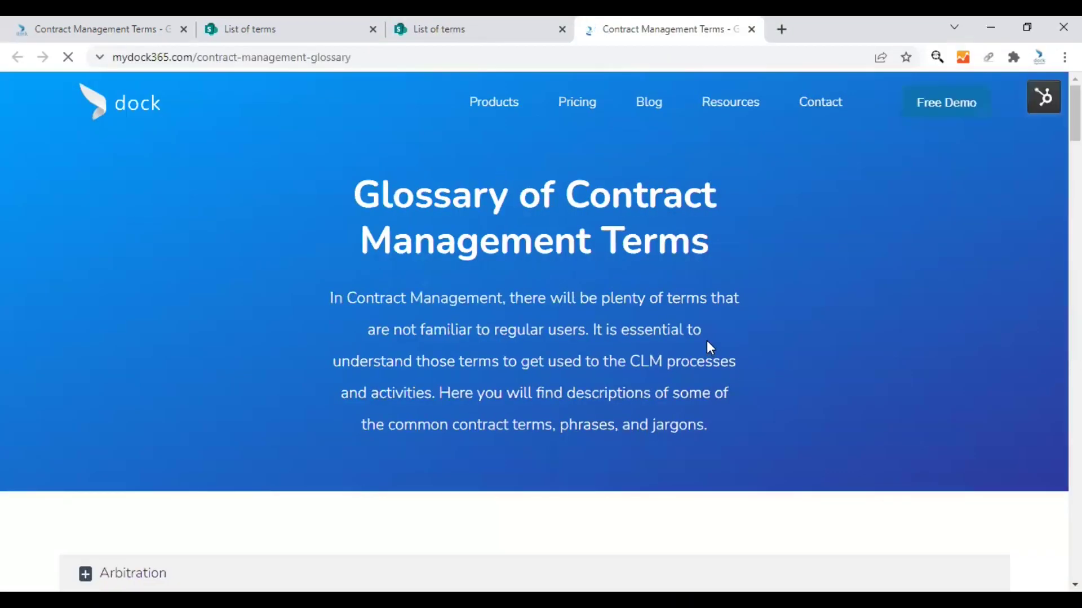
# Expand Arbitration on the Dock 365 glossary to reveal its alternate dispute resolution definition
pyautogui.scroll(-5, 704, 340)
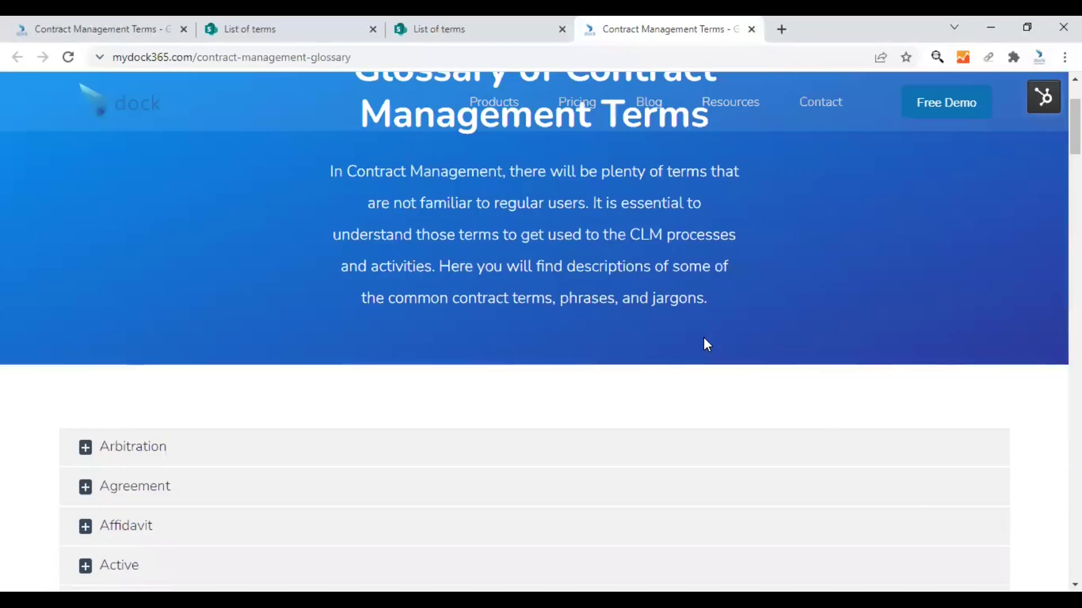
pyautogui.click(227, 273)
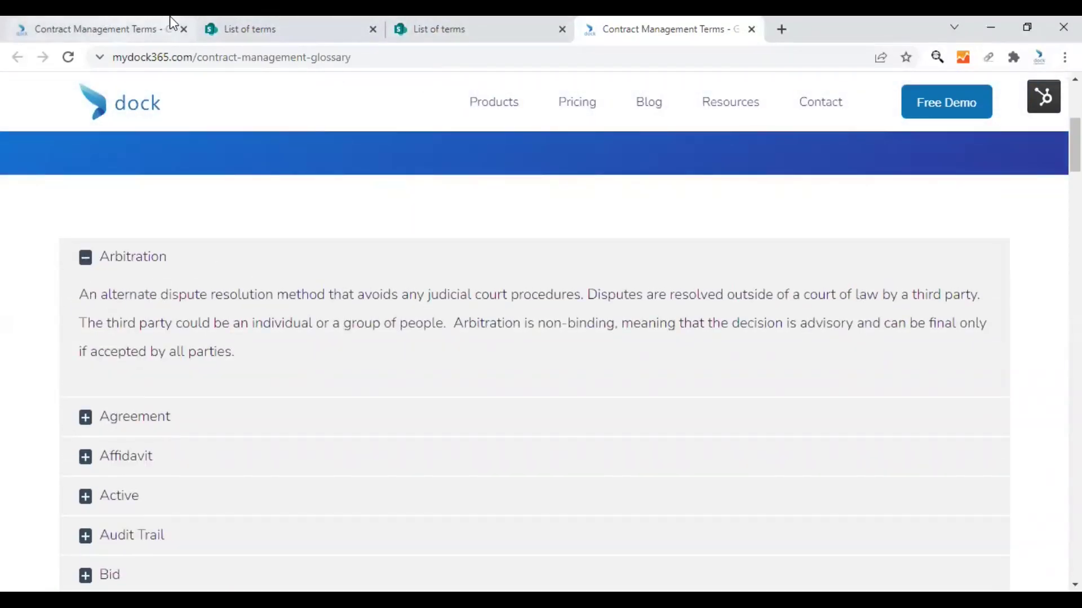
# On the List of terms page, use the W index link to reach the Warranty and Works Contract terms
pyautogui.click(476, 21)
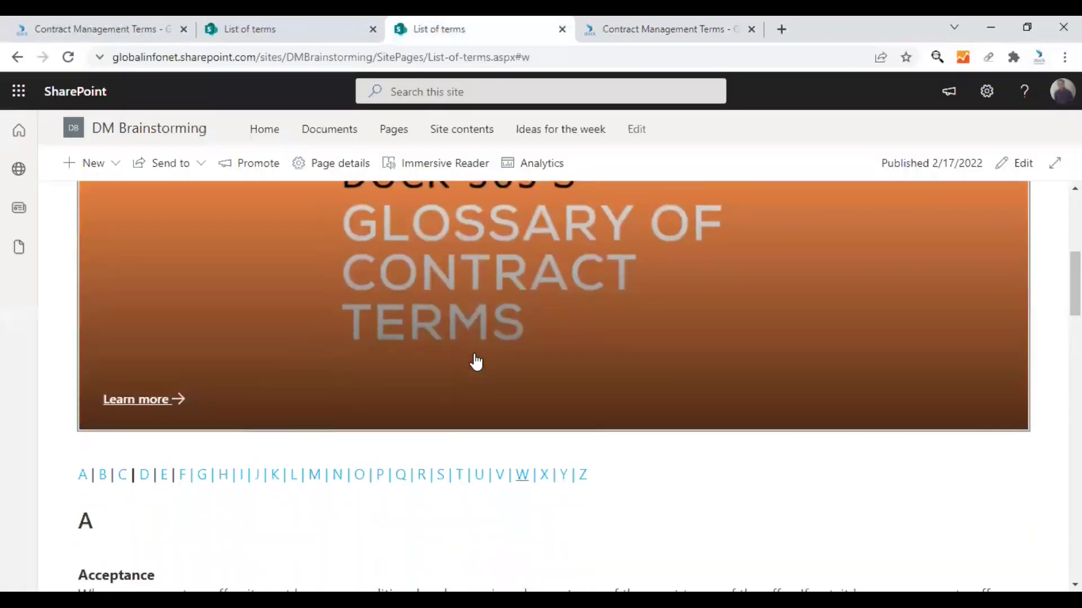
pyautogui.scroll(-1, 474, 359)
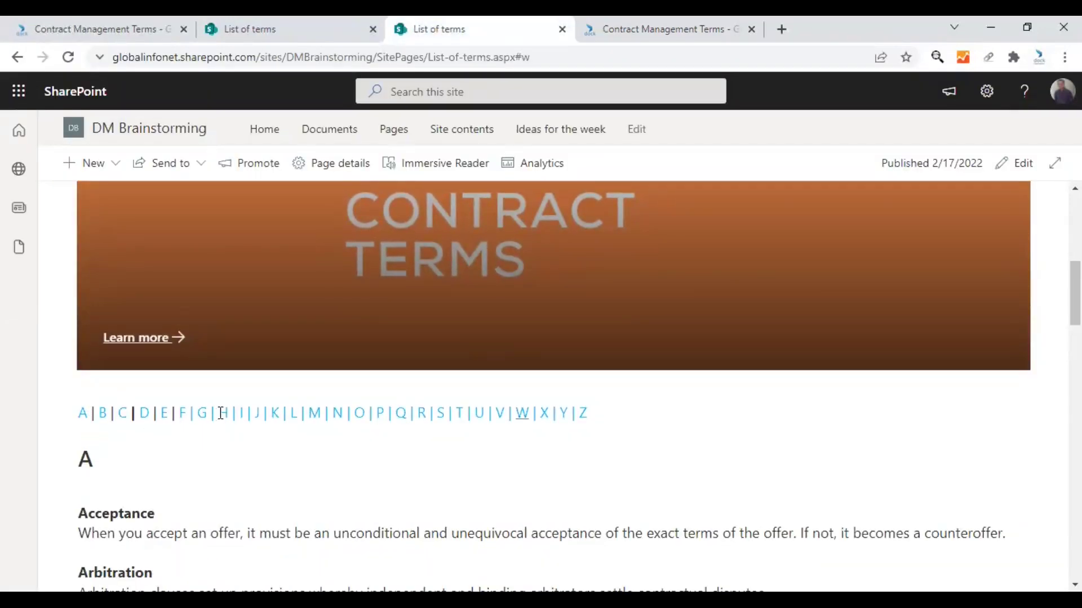
pyautogui.click(523, 417)
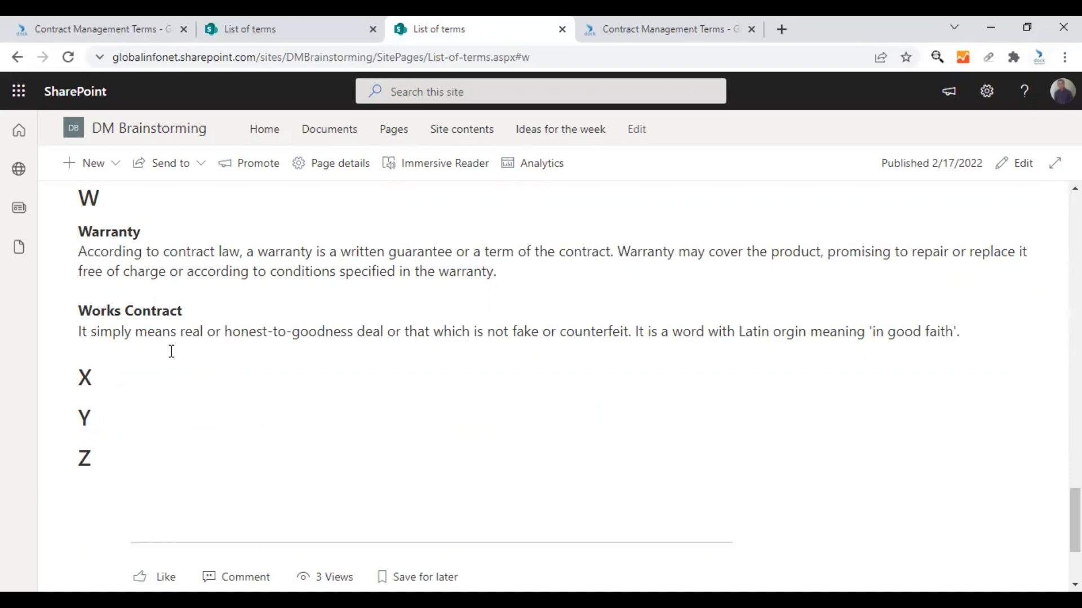
pyautogui.scroll(-3, 172, 349)
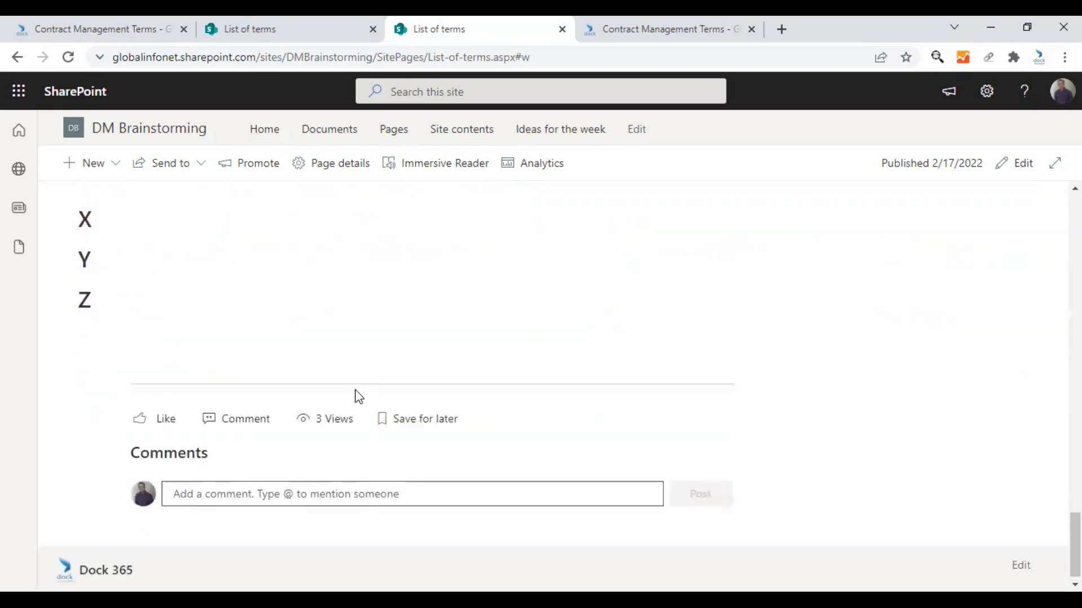
pyautogui.scroll(15, 335, 380)
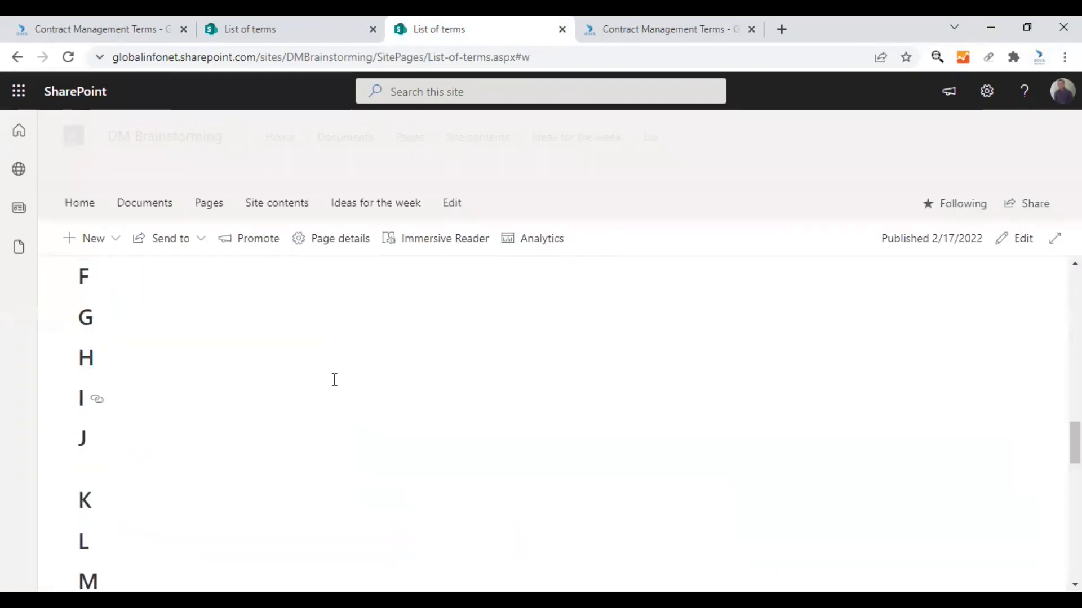